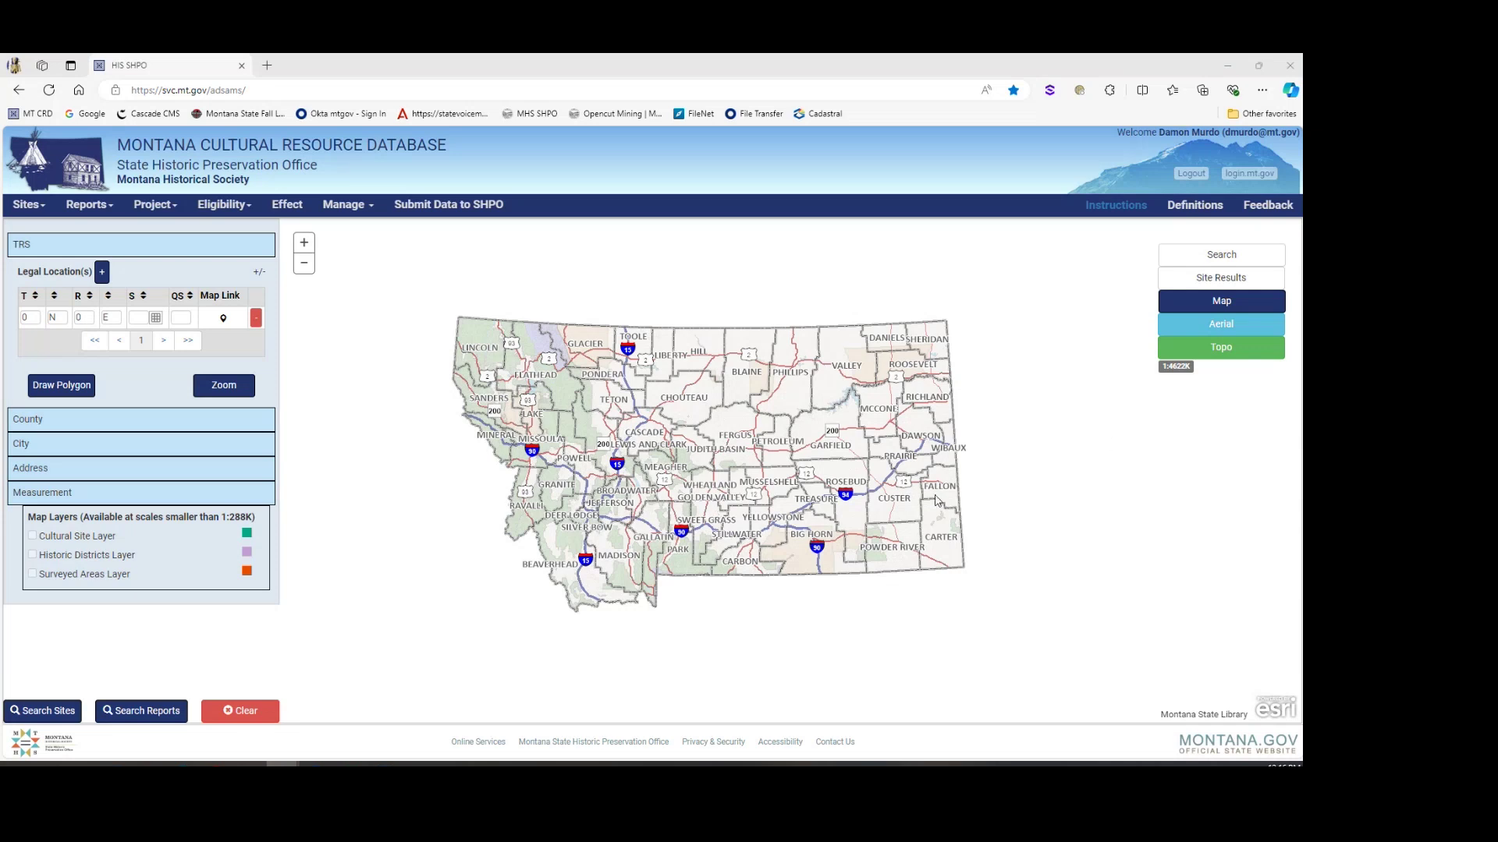
Step: Zoom and pan the map from all of Montana to Missoula at 1:72K scale
{"action": "scroll", "coordinate": [712, 577], "scroll_direction": "up", "scroll_amount": 1}
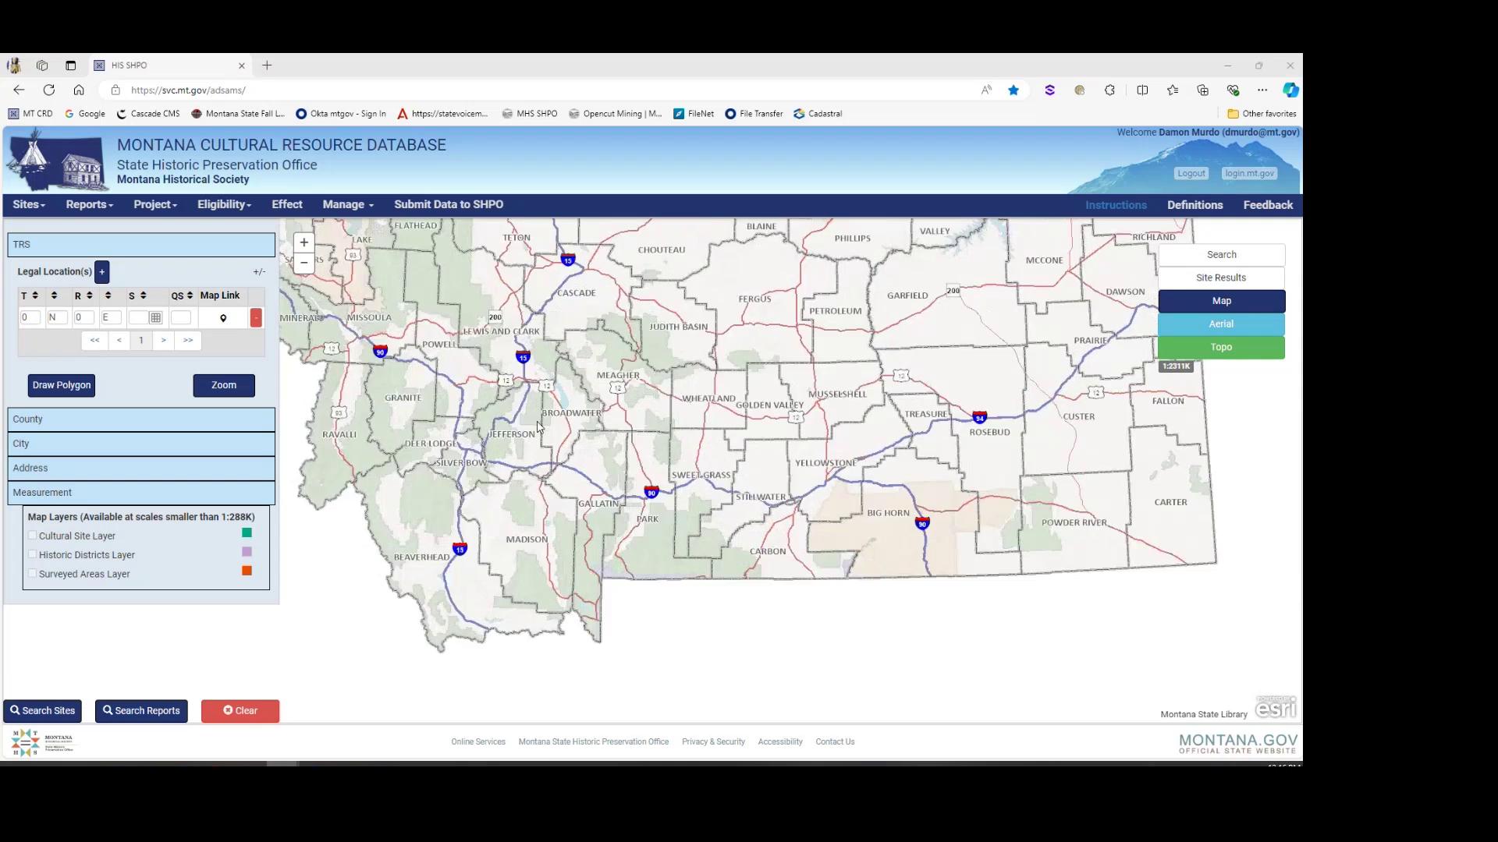
{"action": "left_click_drag", "start_coordinate": [389, 330], "coordinate": [536, 415]}
{"action": "left_click_drag", "start_coordinate": [450, 364], "coordinate": [530, 431]}
{"action": "scroll", "coordinate": [890, 634], "scroll_direction": "up", "scroll_amount": 1}
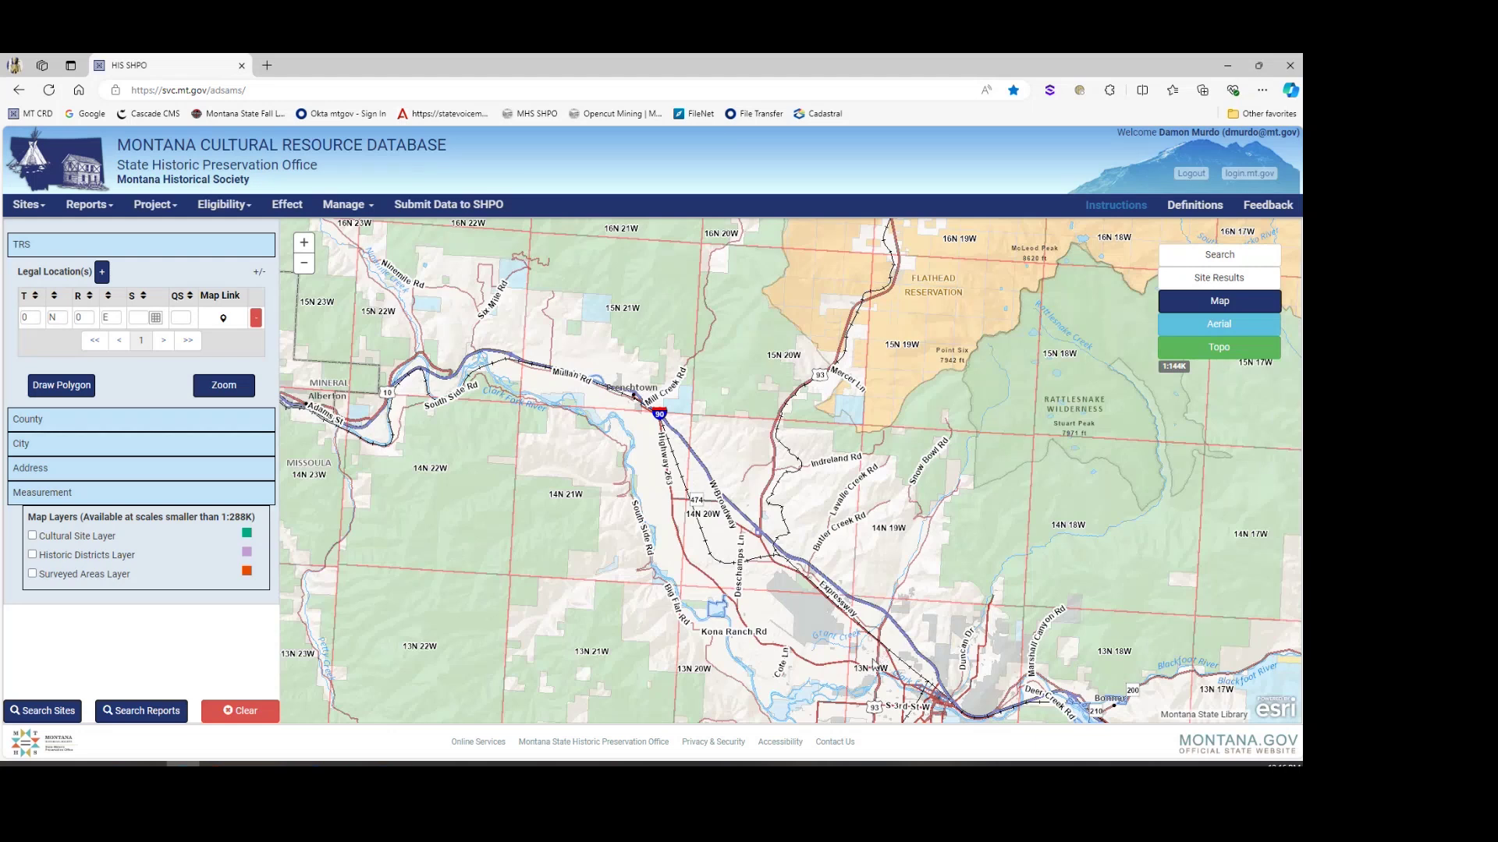
{"action": "left_click_drag", "start_coordinate": [873, 664], "coordinate": [634, 323]}
{"action": "scroll", "coordinate": [731, 480], "scroll_direction": "up", "scroll_amount": 1}
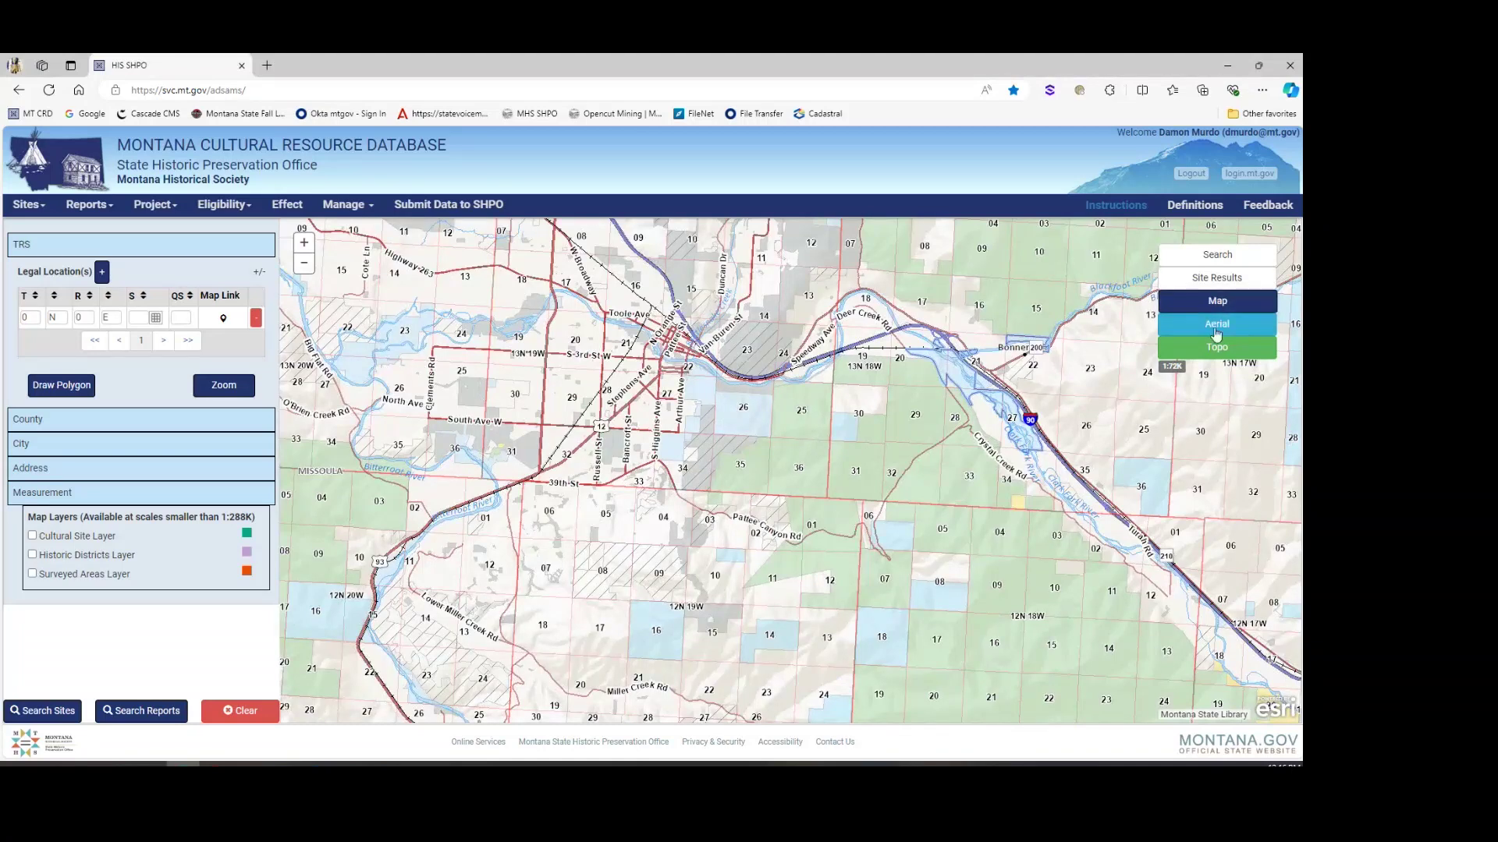
Step: Check the land ownership legend and aerial imagery years, then choose the Topo basemap
{"action": "left_click", "coordinate": [1200, 303]}
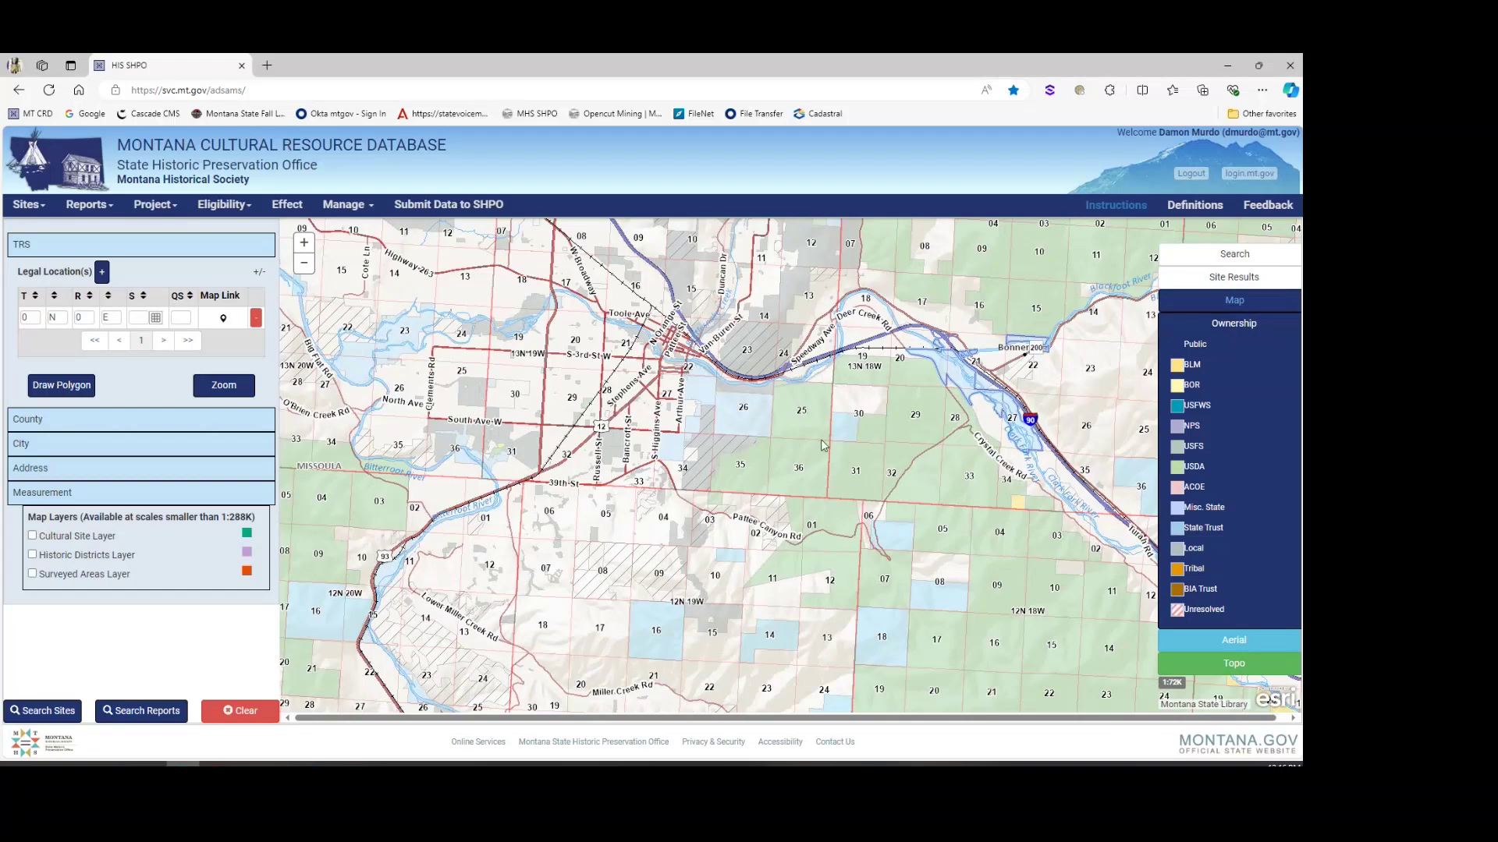
{"action": "left_click", "coordinate": [1232, 301]}
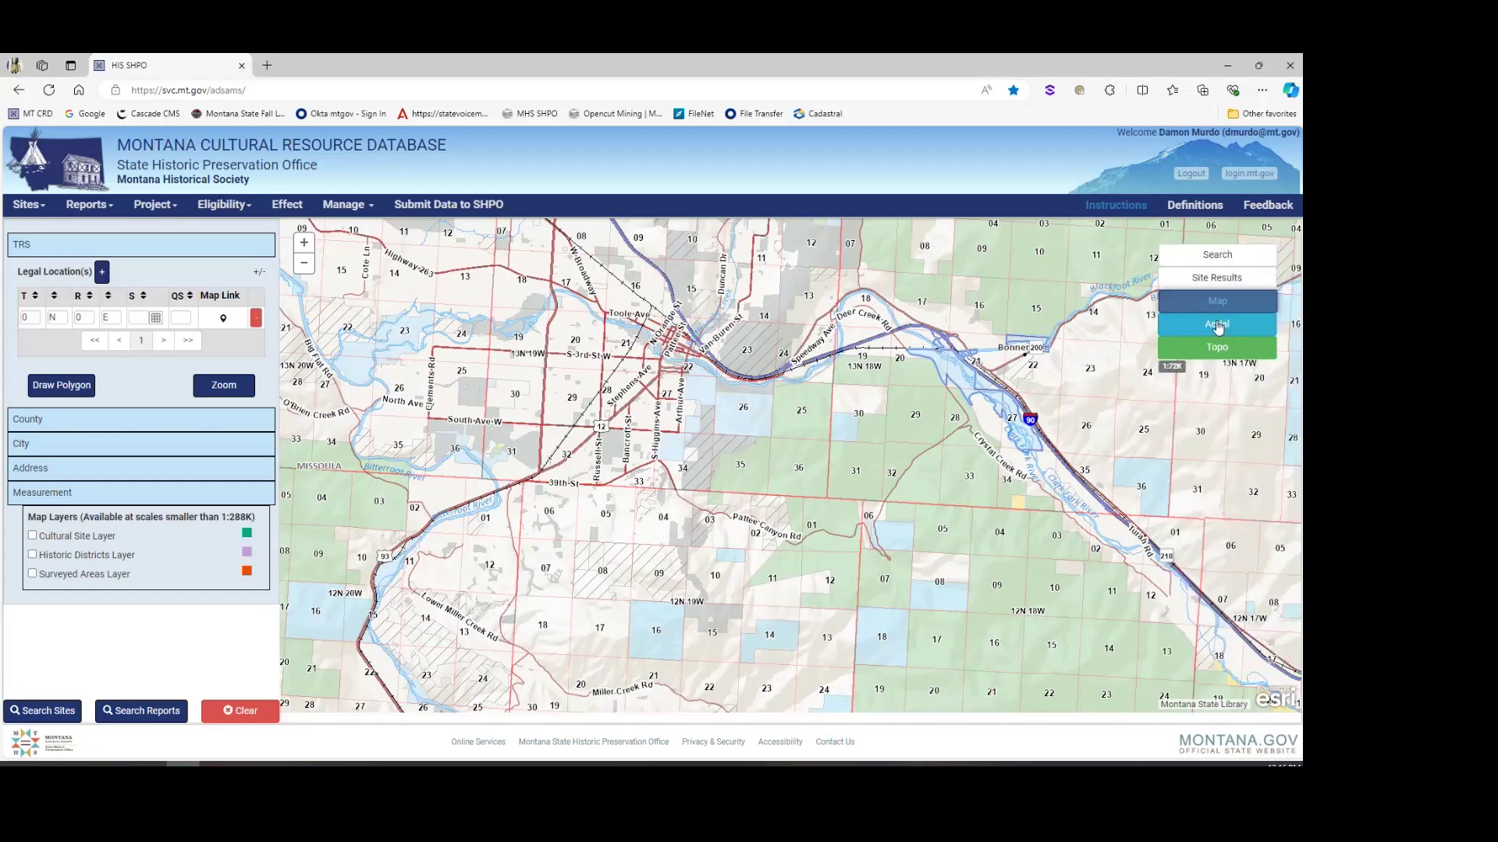
{"action": "left_click", "coordinate": [1231, 324]}
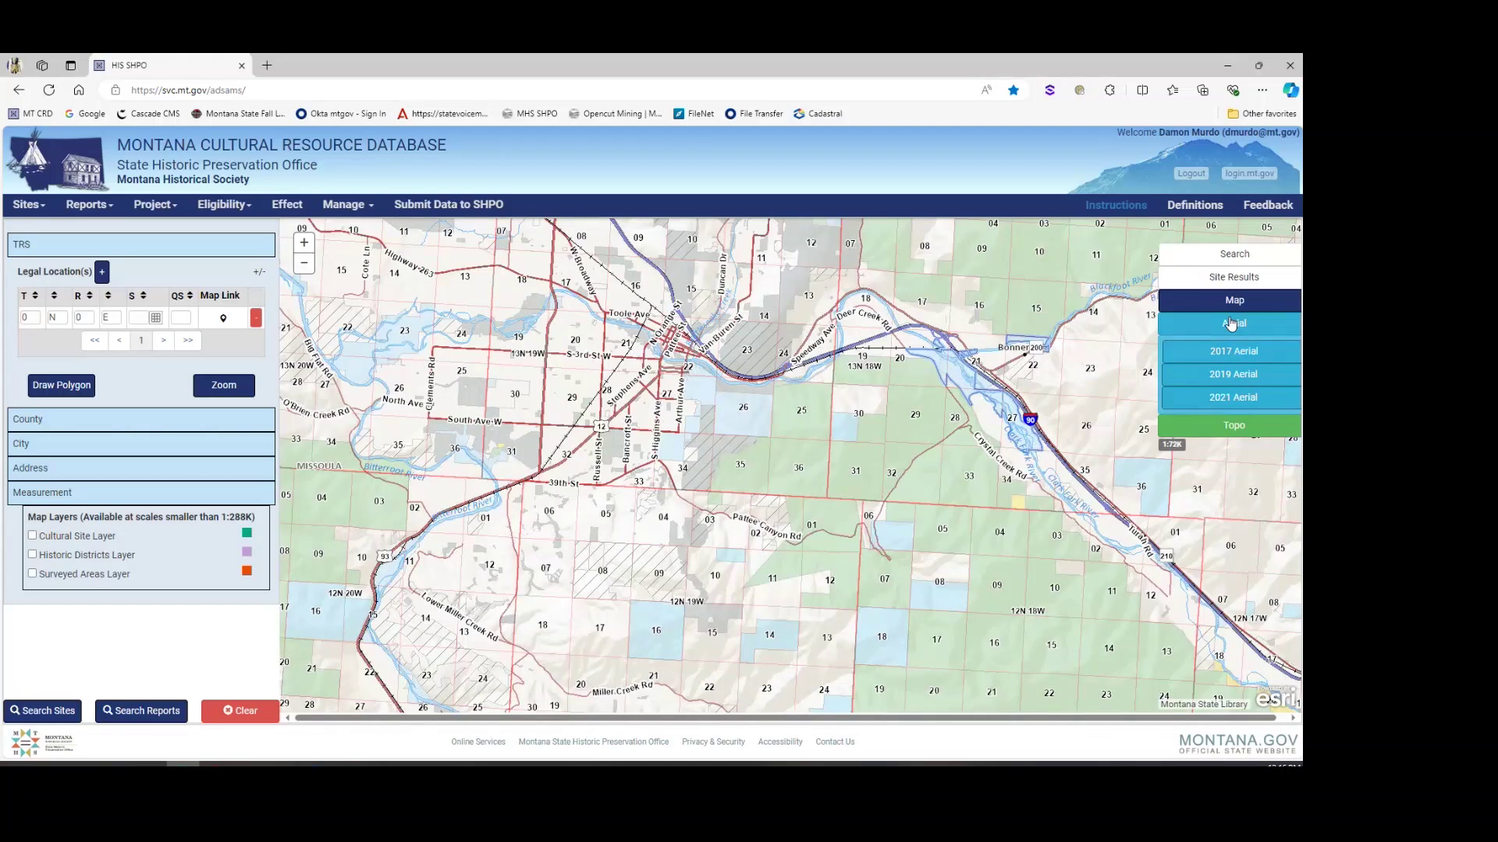
{"action": "left_click", "coordinate": [1231, 324]}
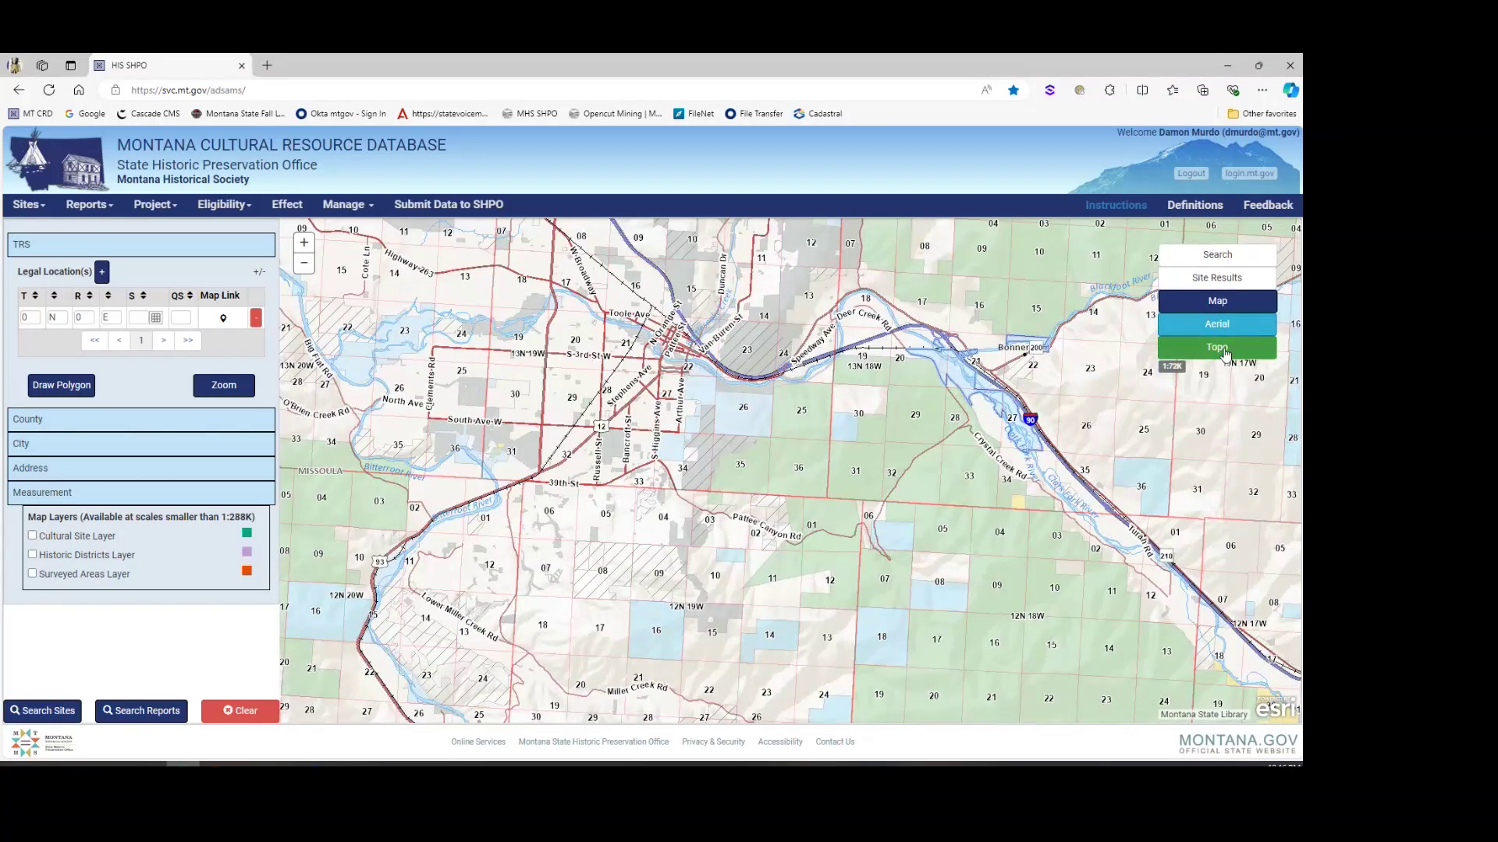
{"action": "left_click", "coordinate": [1225, 353]}
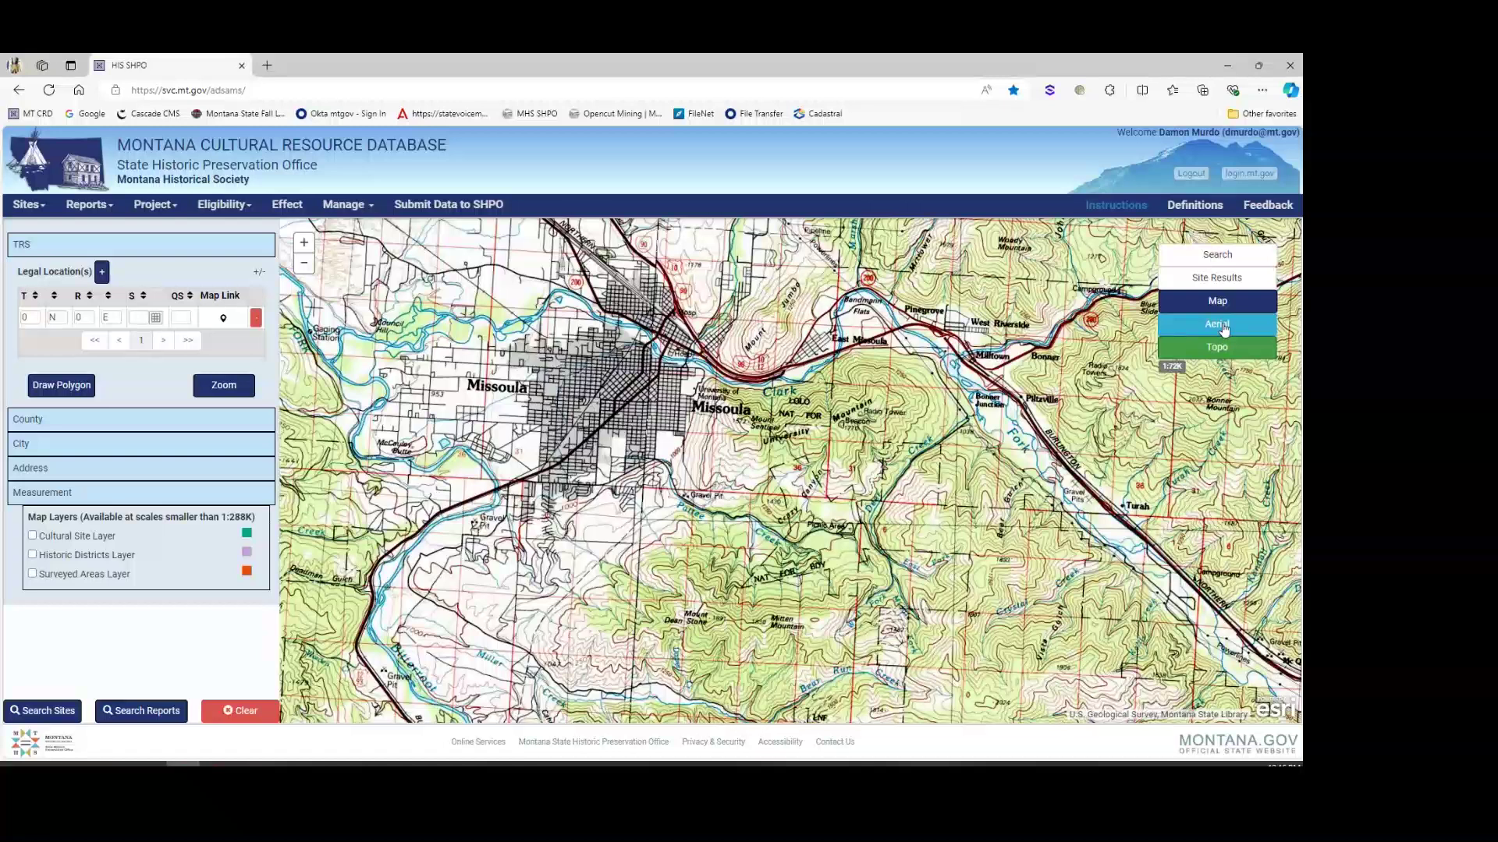
Step: Zoom to 1:24K, turn on the Cultural Site Layer, and return to the street base map
{"action": "scroll", "coordinate": [624, 425], "scroll_direction": "up", "scroll_amount": 2}
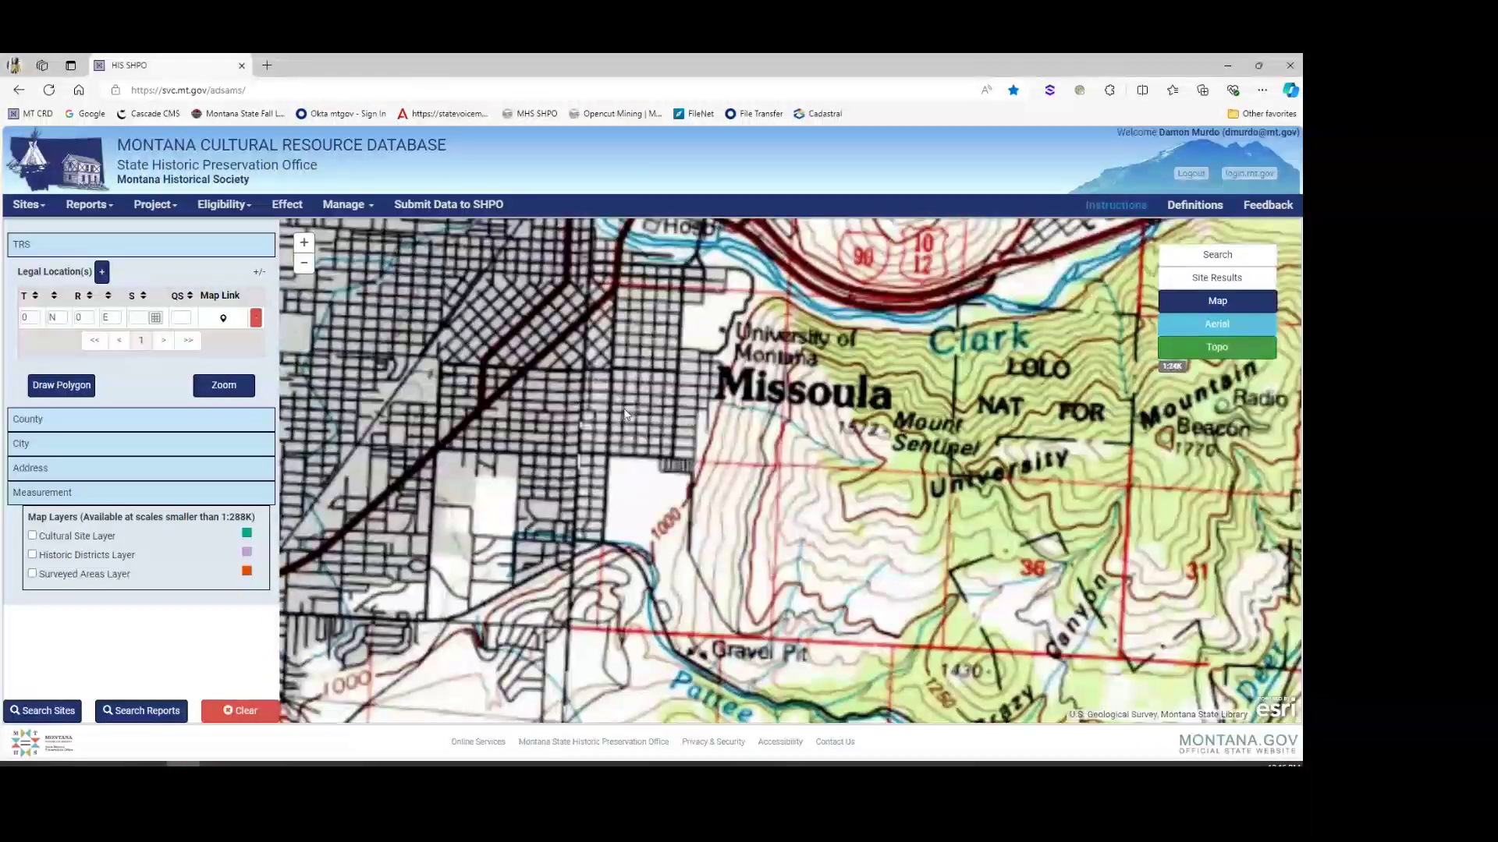
{"action": "left_click", "coordinate": [39, 537]}
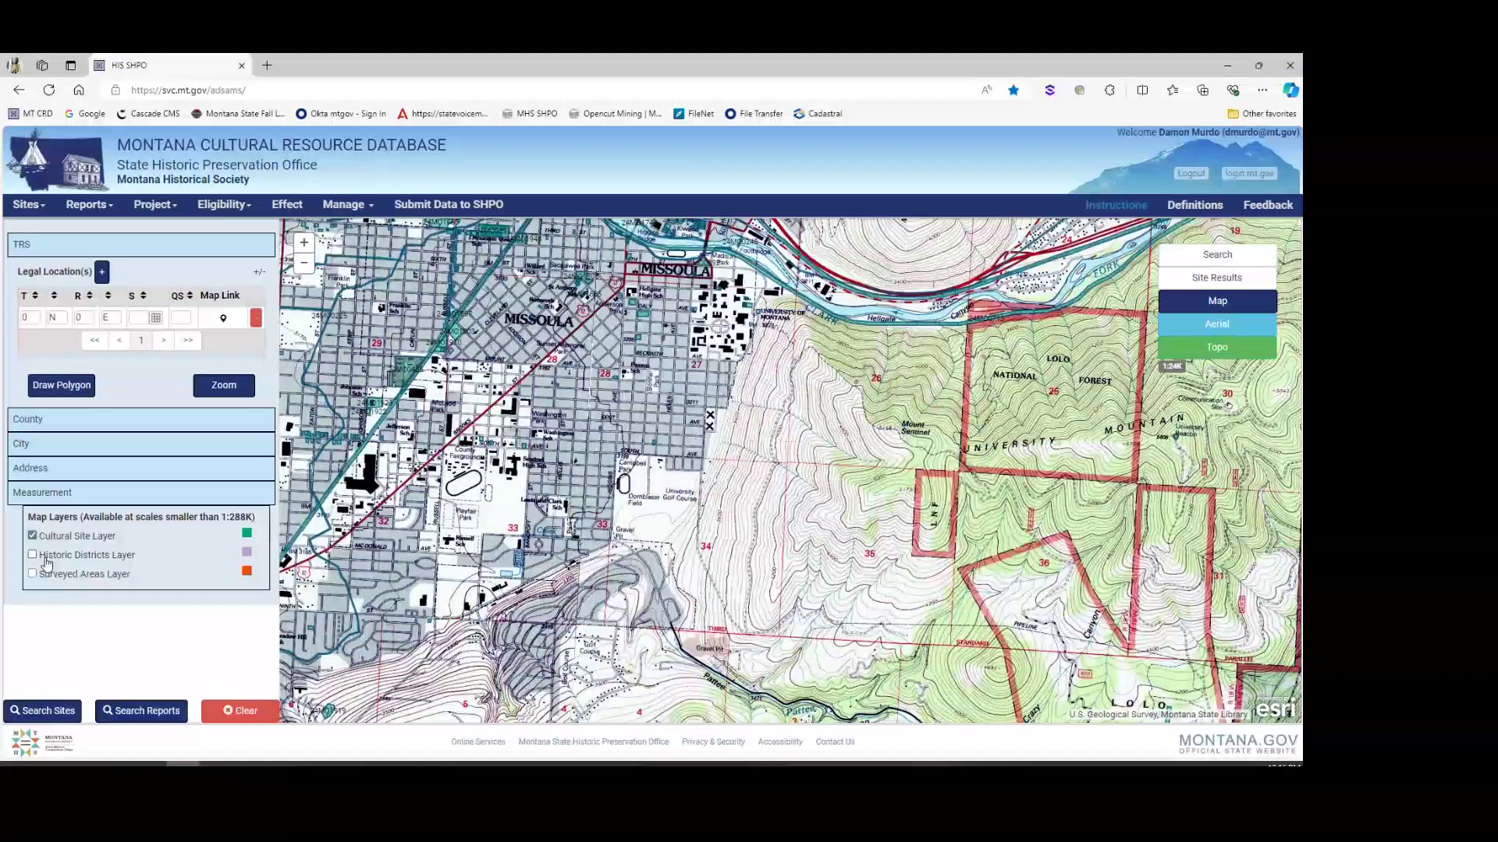
{"action": "left_click", "coordinate": [1240, 304]}
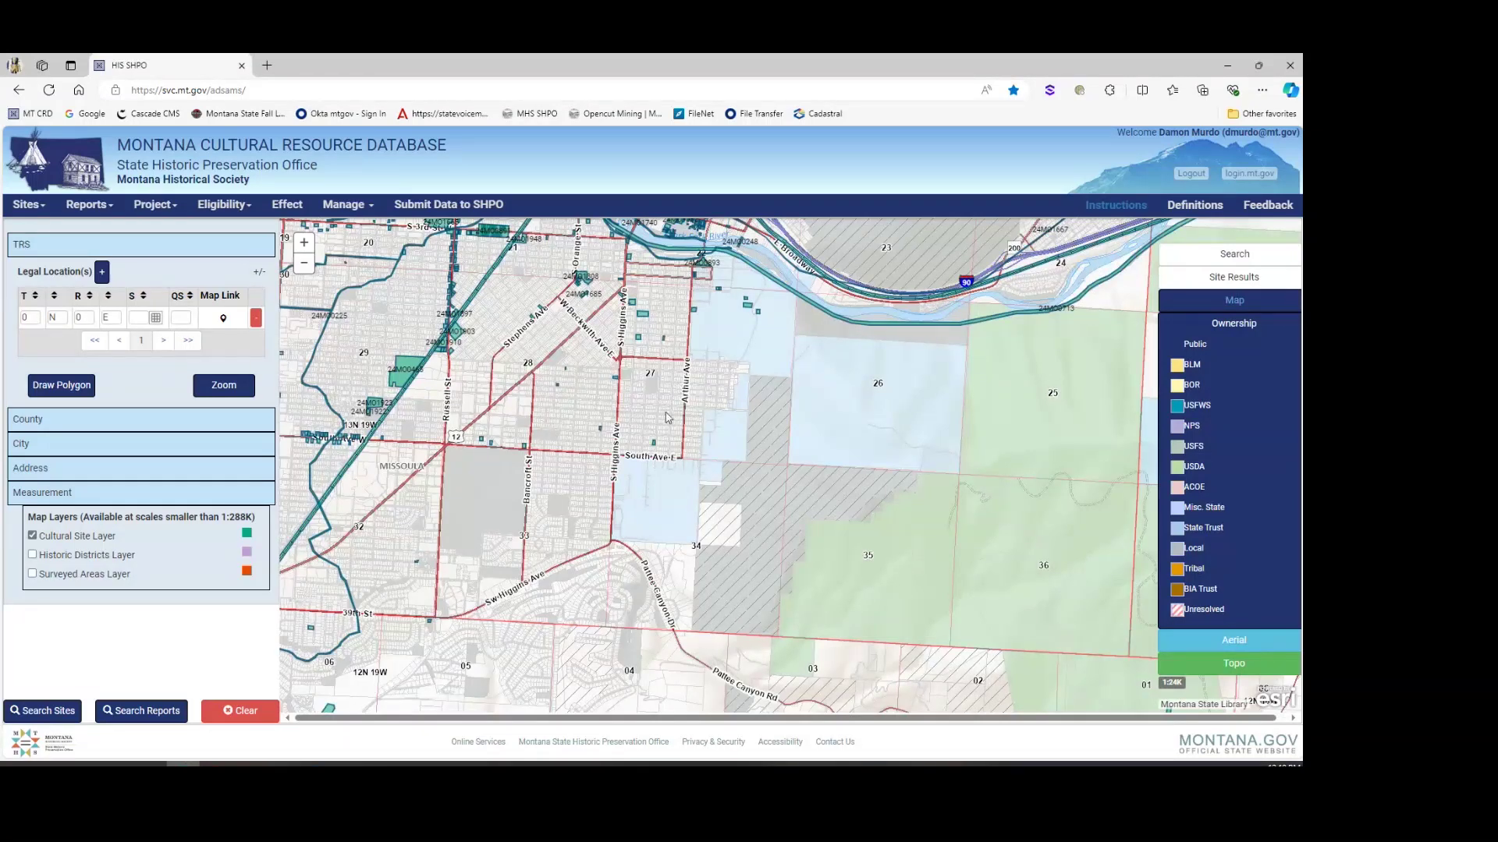
Step: Zoom to legal location T13N R19W Section 34 and pan to bring South Ave into view
{"action": "left_click", "coordinate": [30, 317]}
{"action": "type", "text": "13"}
{"action": "key", "text": "Tab"}
{"action": "key", "text": "Tab"}
{"action": "type", "text": "19"}
{"action": "key", "text": "Tab"}
{"action": "type", "text": "w"}
{"action": "key", "text": "Tab"}
{"action": "type", "text": "34"}
{"action": "left_click", "coordinate": [212, 398]}
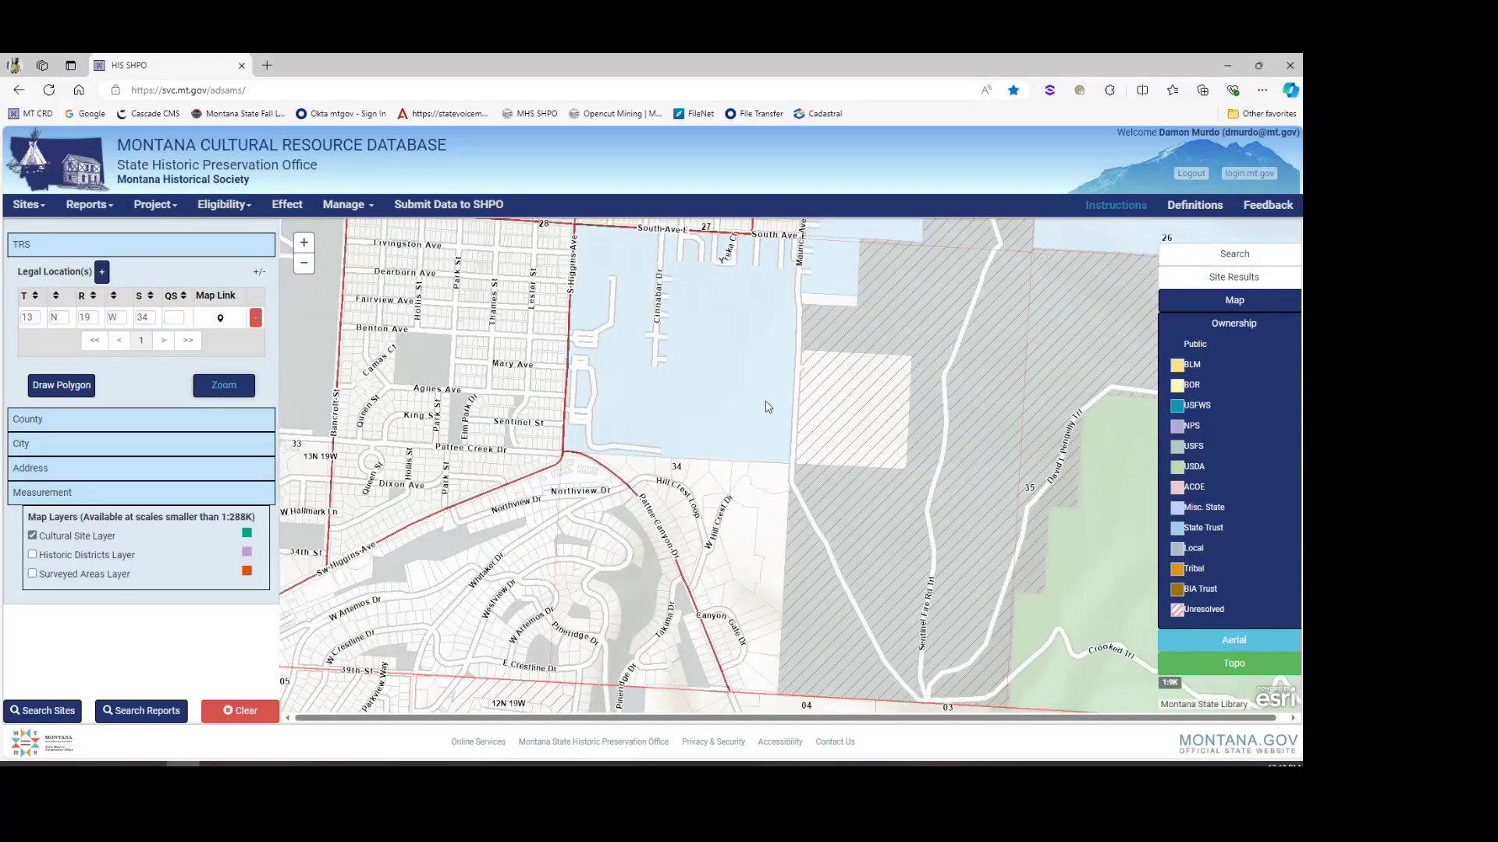
{"action": "left_click_drag", "start_coordinate": [769, 406], "coordinate": [602, 390]}
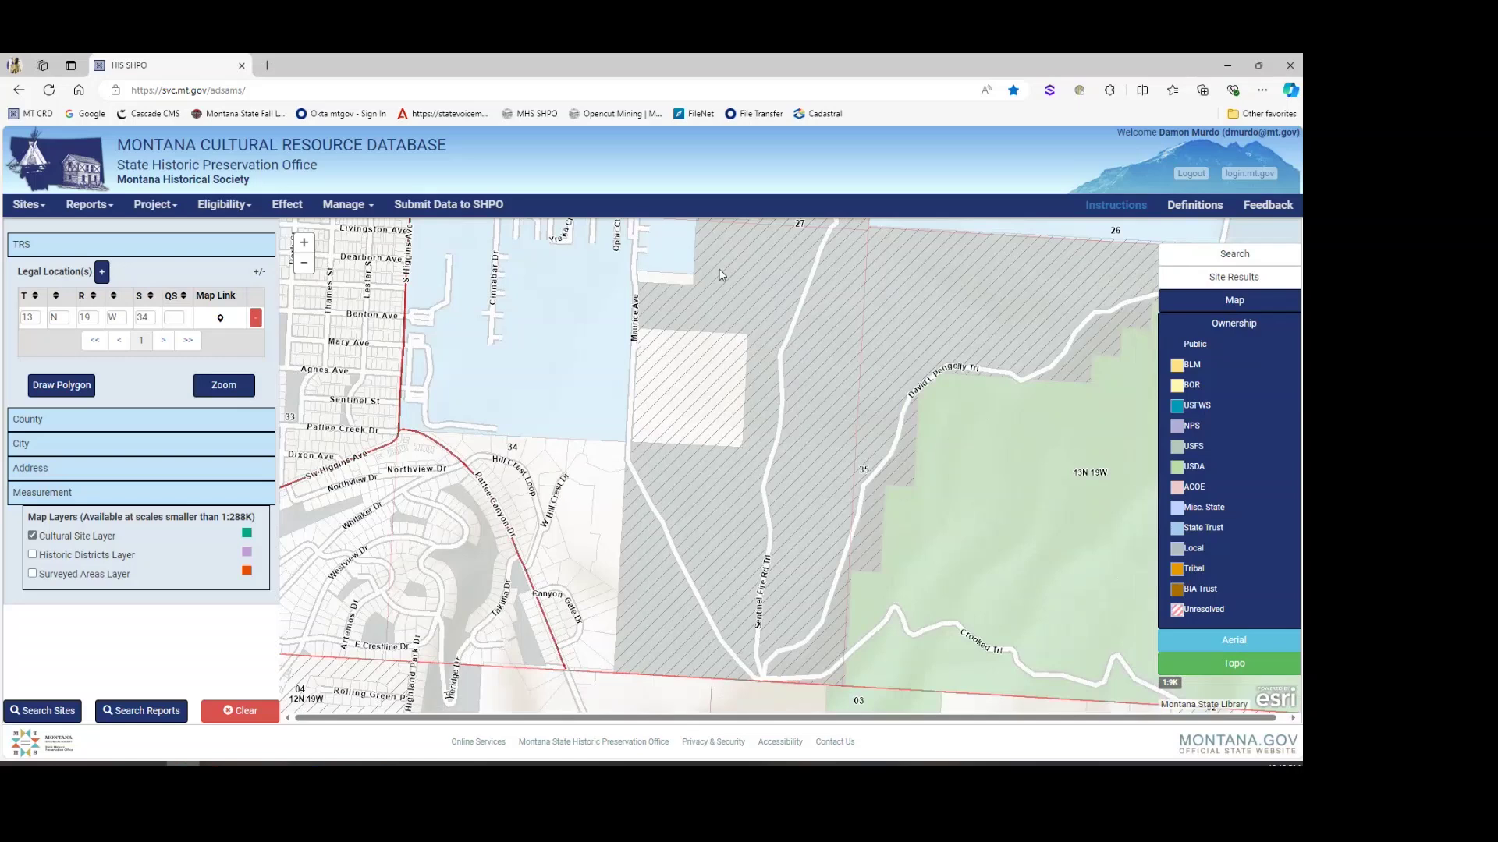
{"action": "left_click_drag", "start_coordinate": [719, 270], "coordinate": [735, 309]}
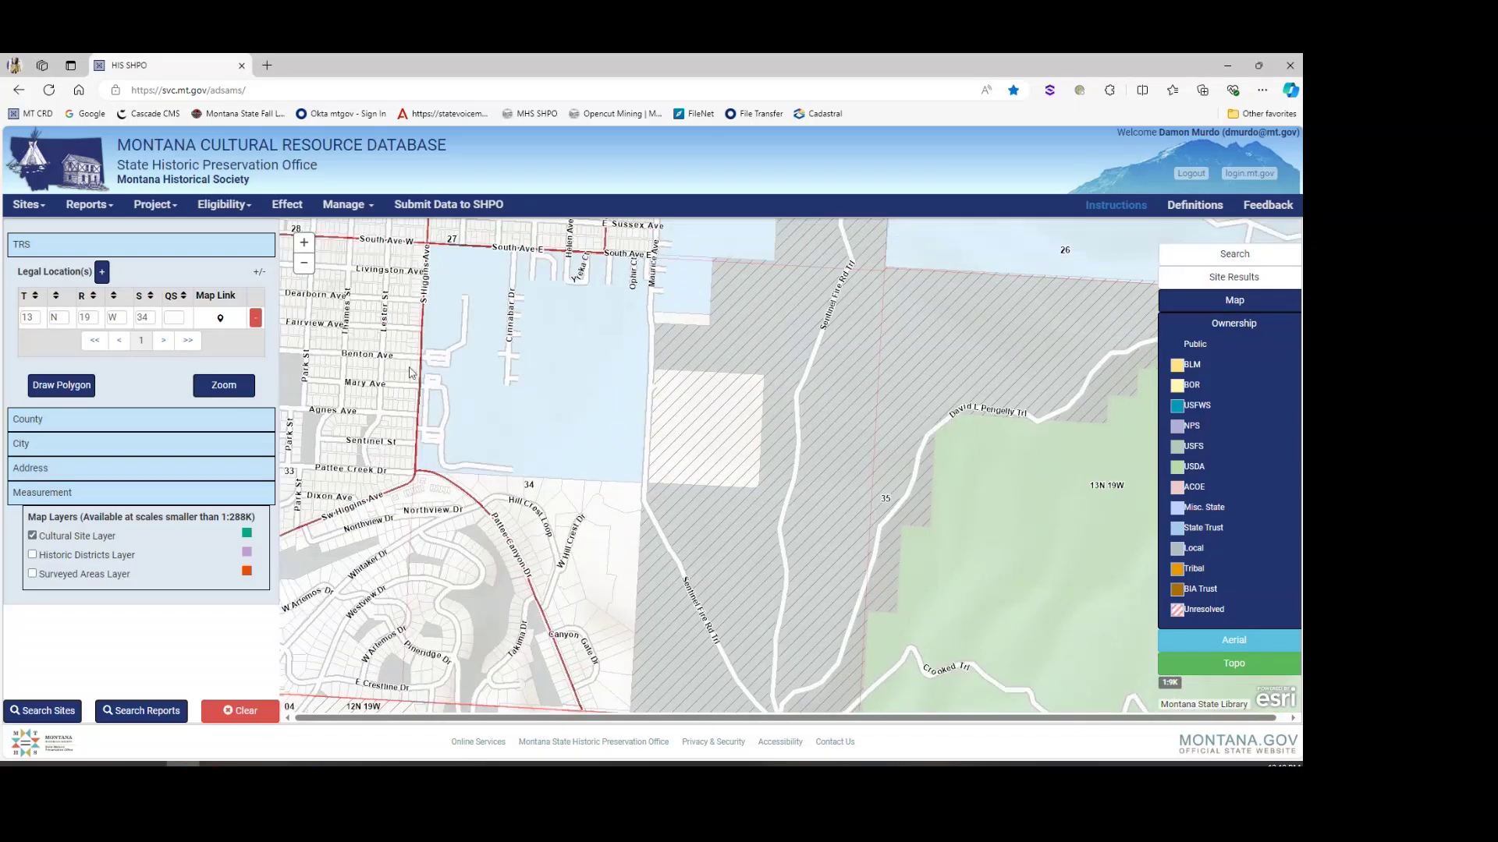
Step: Turn on the Surveyed Areas Layer and view the orange polygon's report details
{"action": "left_click", "coordinate": [68, 581]}
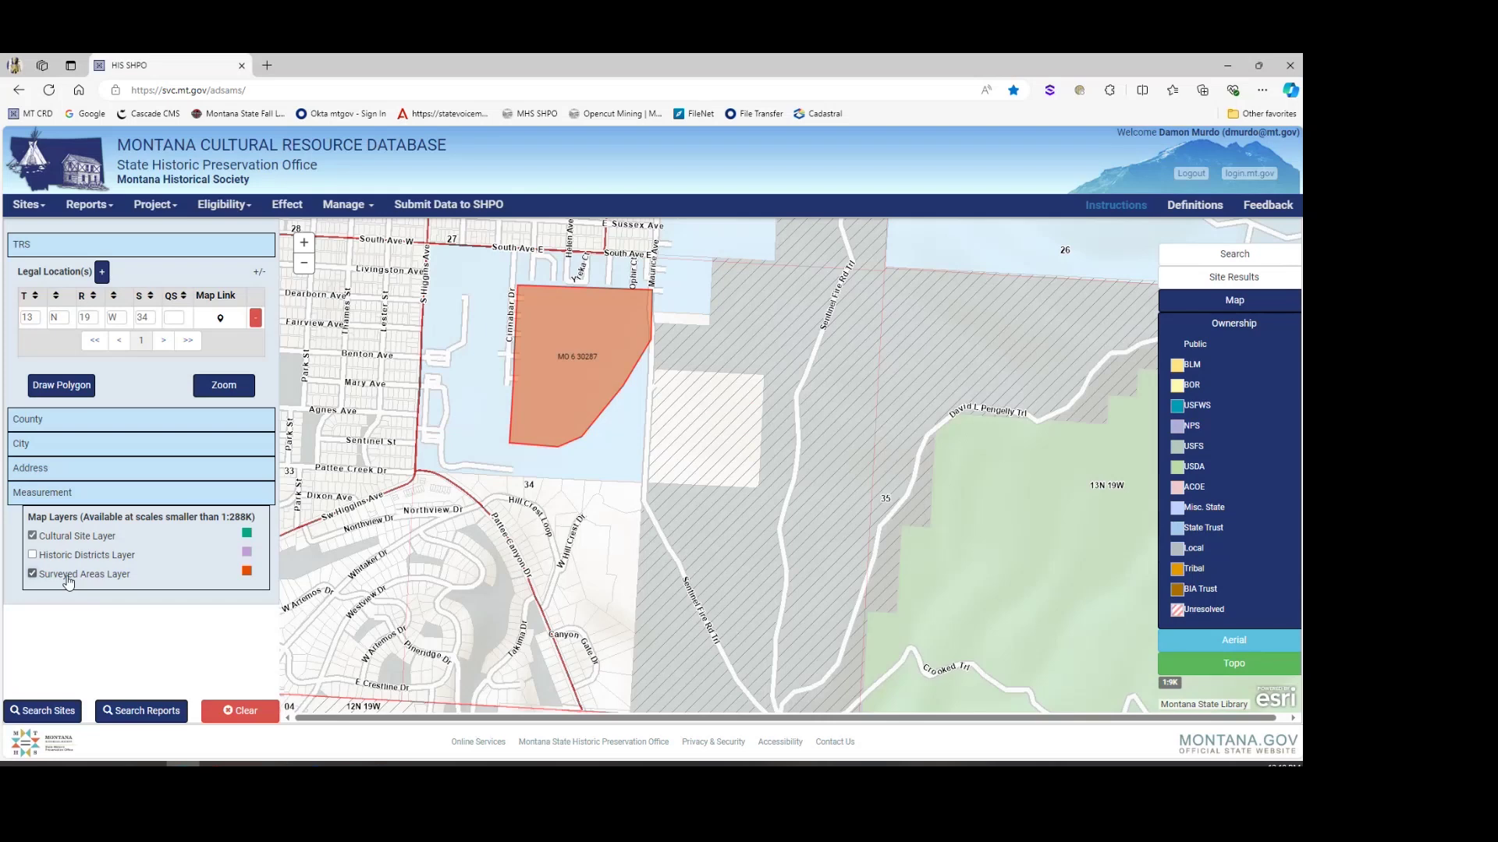
{"action": "left_click", "coordinate": [577, 367]}
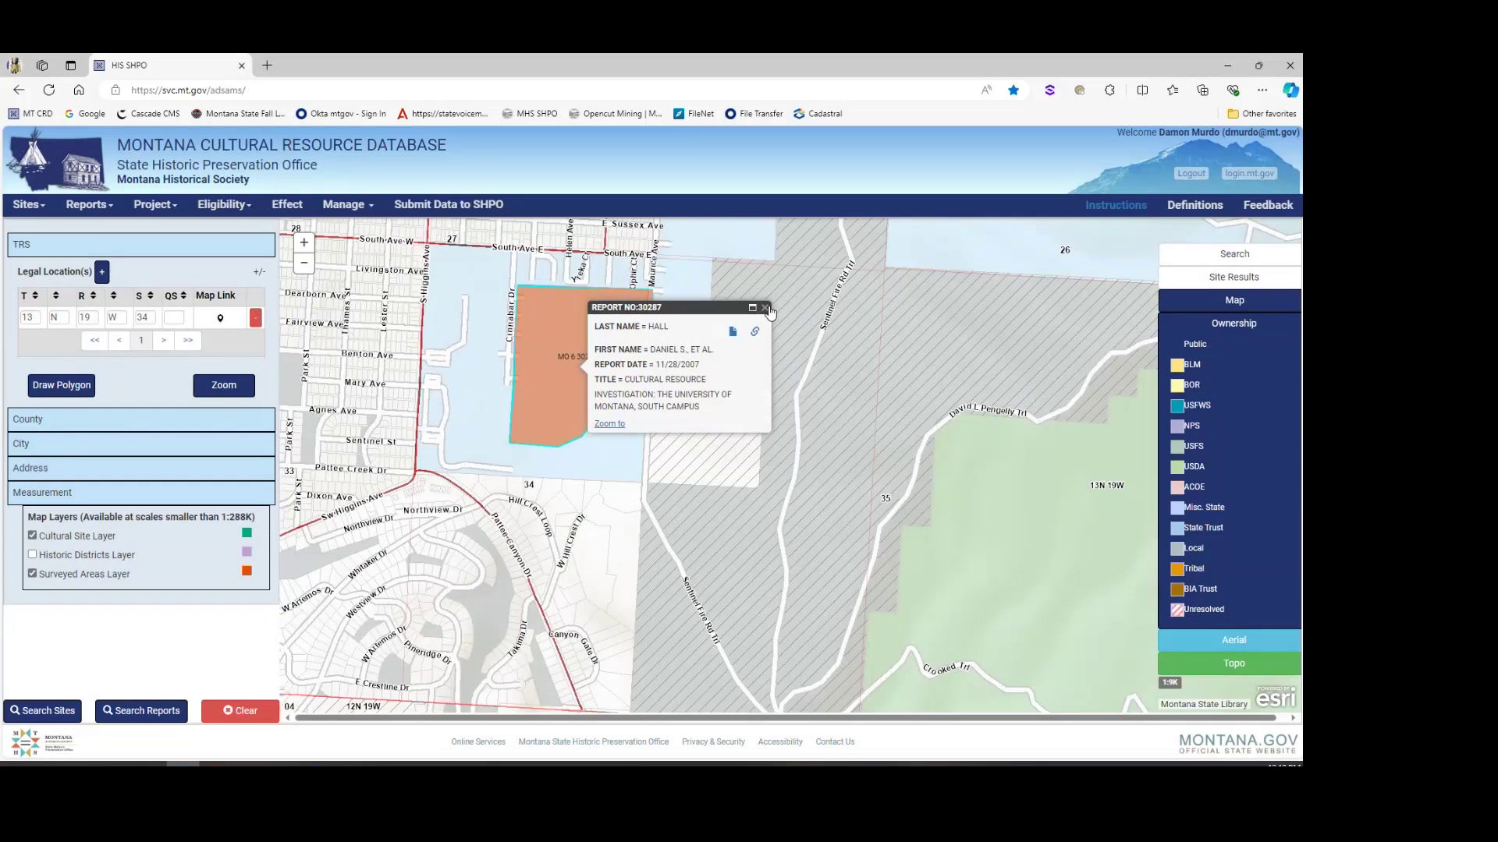
{"action": "left_click_drag", "start_coordinate": [768, 312], "coordinate": [706, 380]}
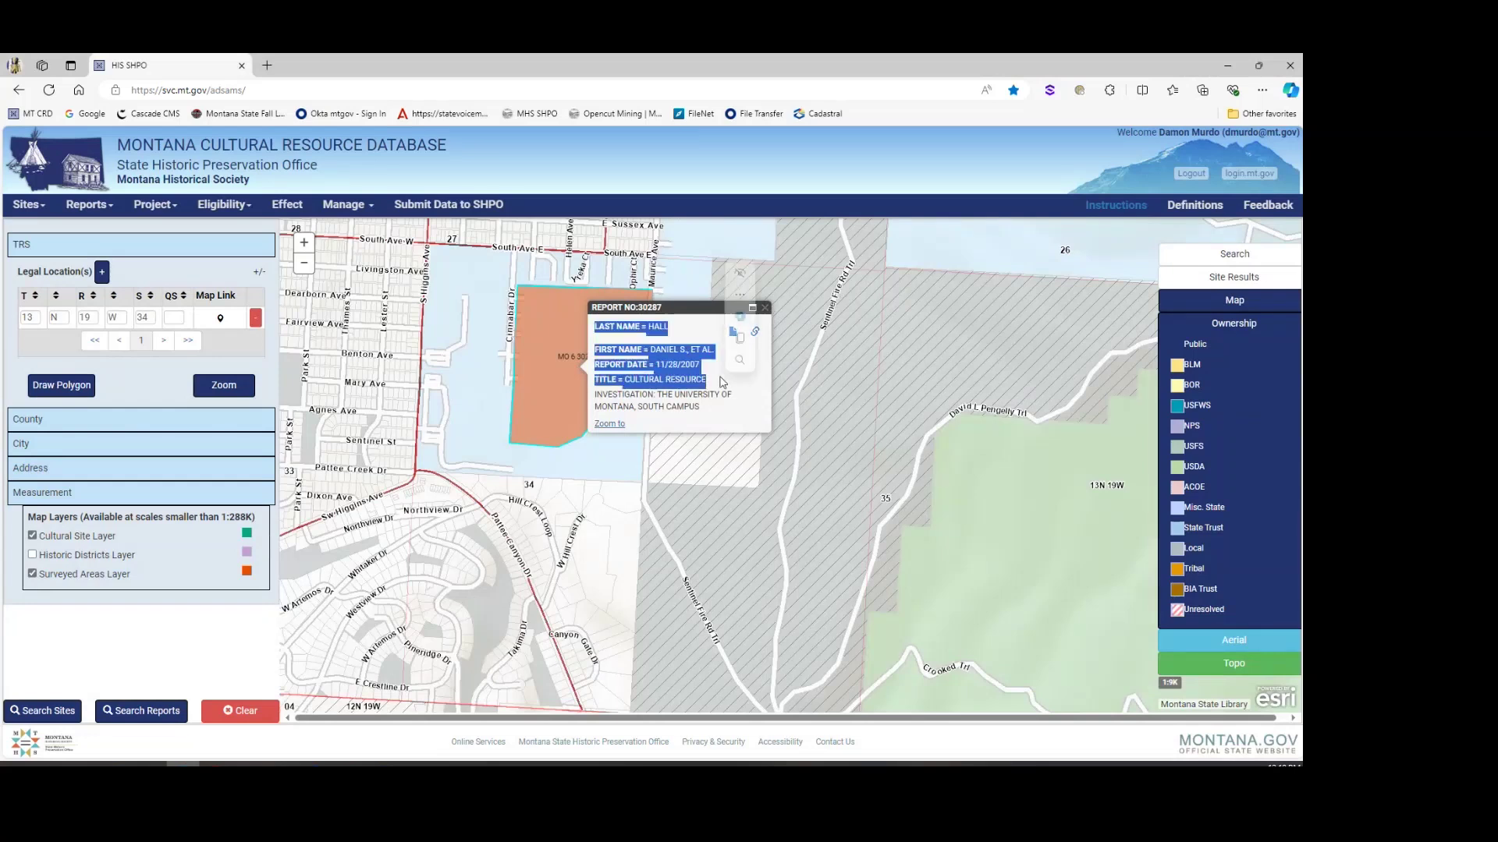
{"action": "left_click", "coordinate": [768, 313]}
{"action": "left_click", "coordinate": [767, 313]}
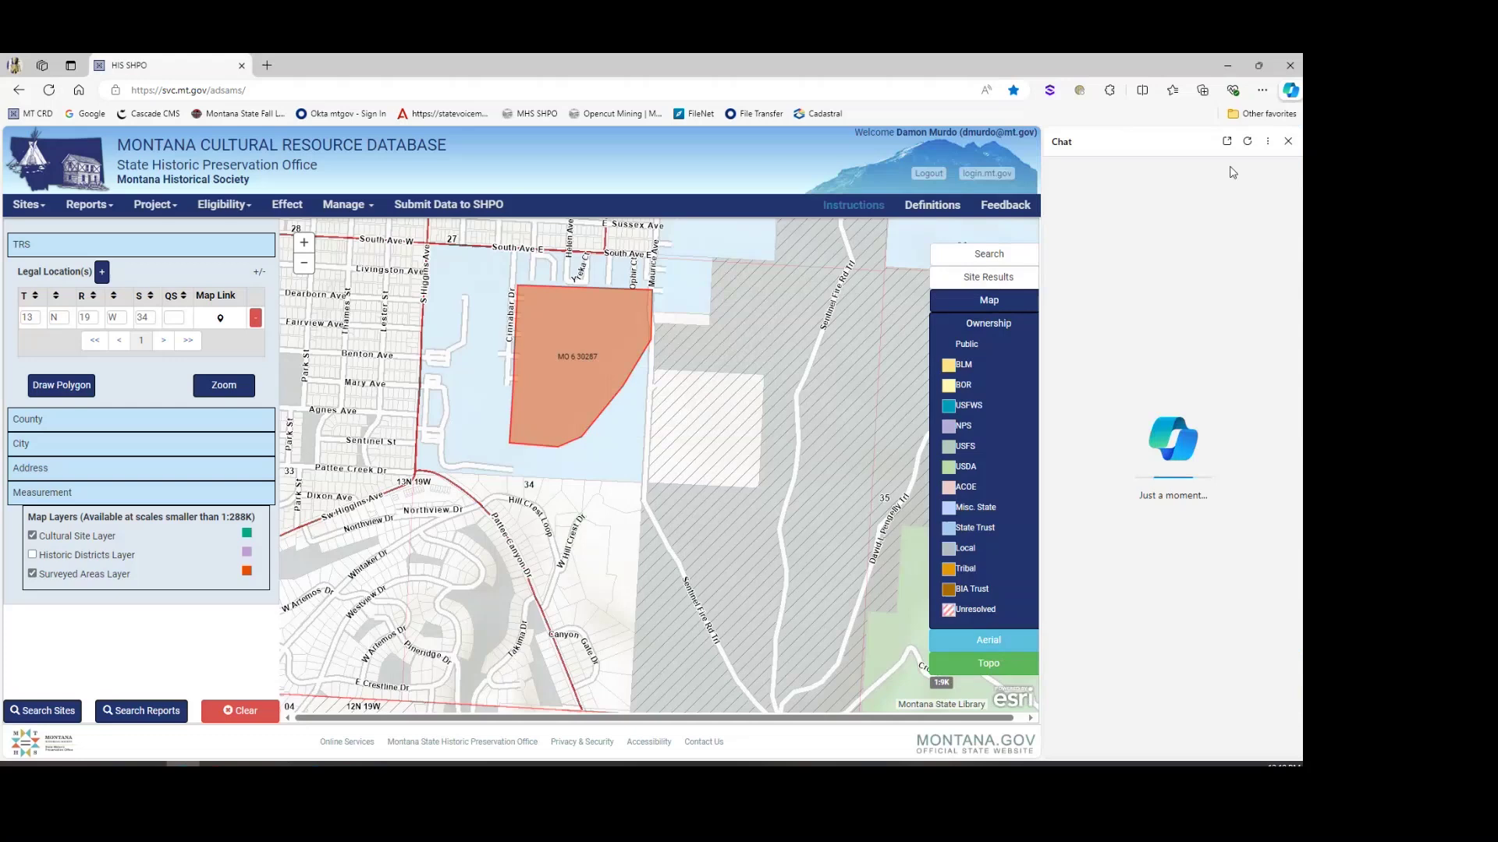
Step: Close the chat sidebar, reopen the surveyed area popup, and open report 30287's page
{"action": "left_click", "coordinate": [1288, 141]}
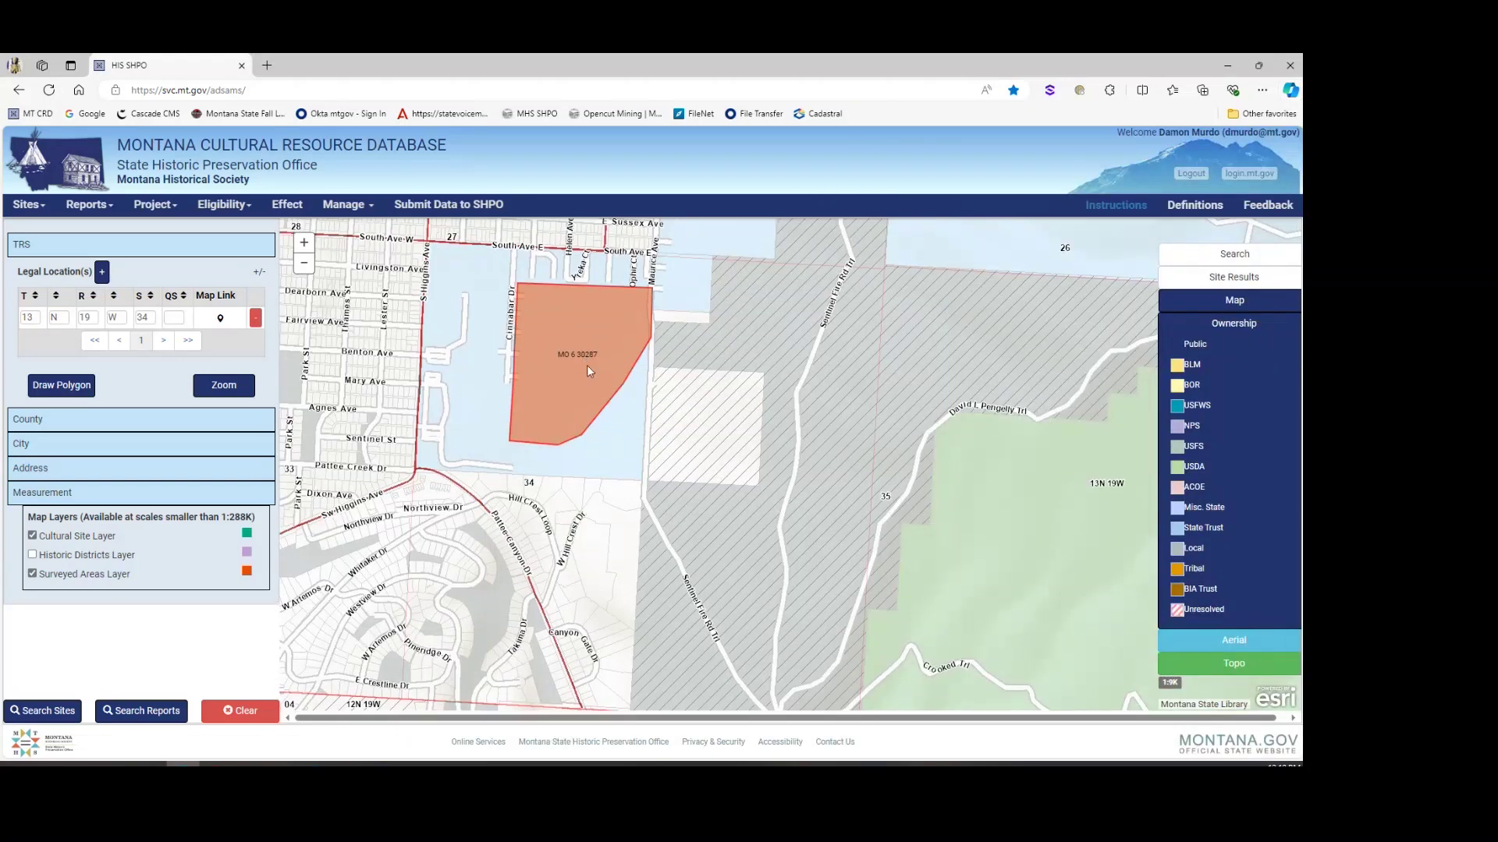
{"action": "left_click", "coordinate": [591, 374]}
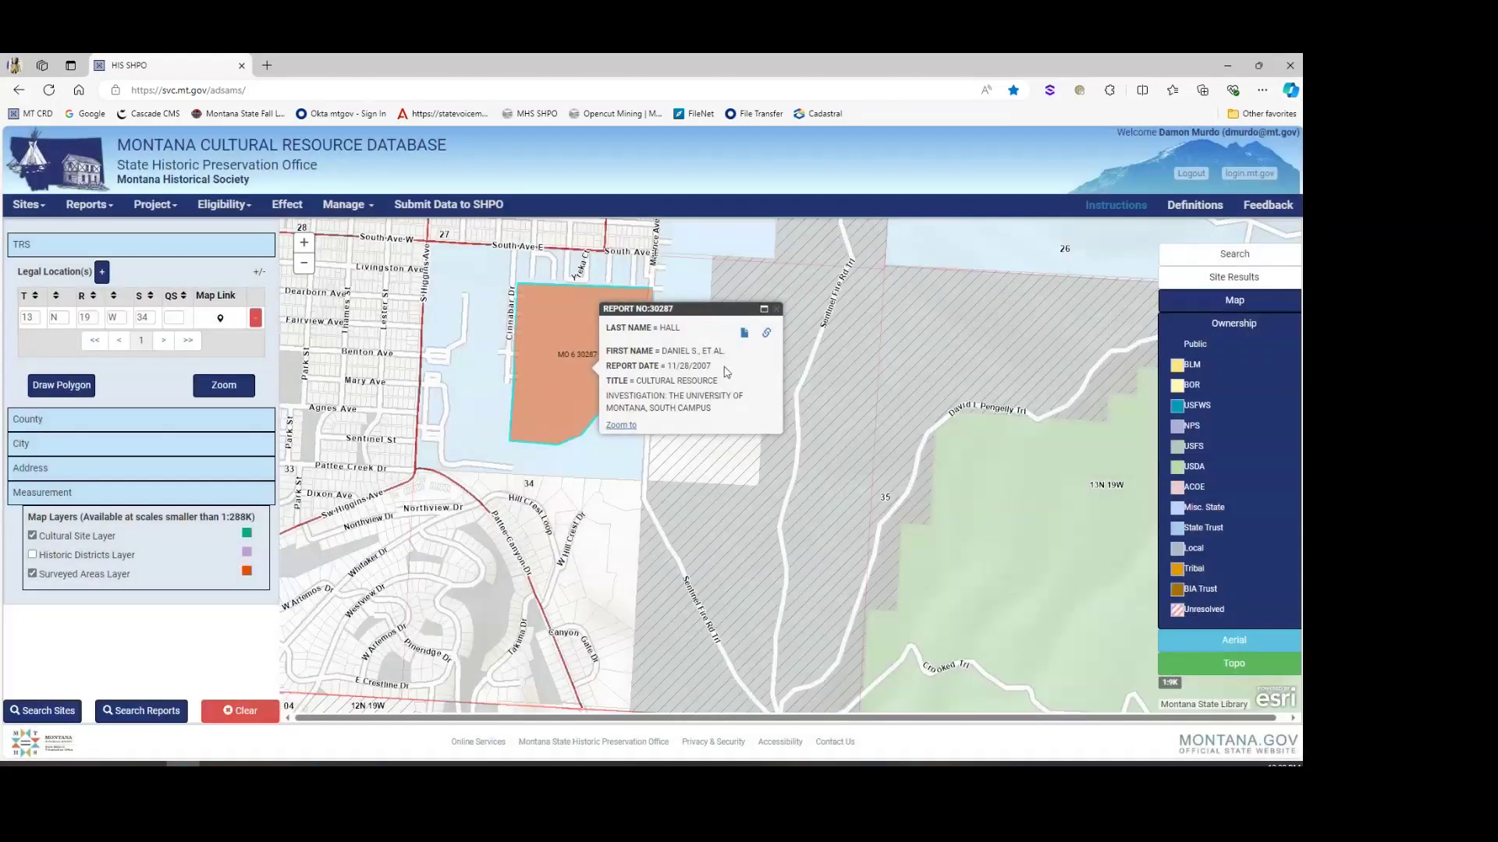
{"action": "left_click", "coordinate": [744, 336]}
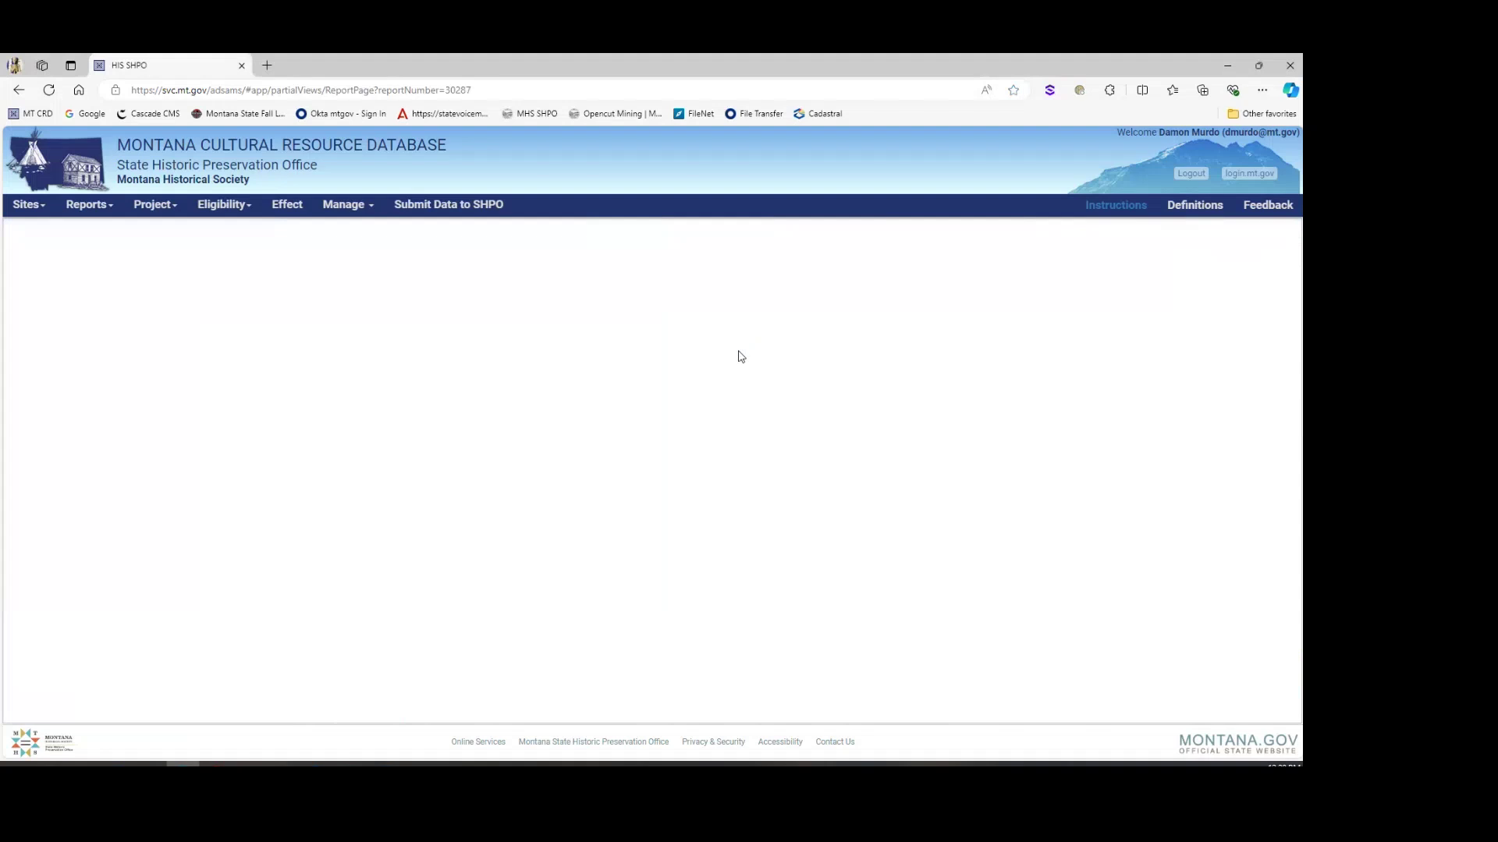
Step: Download the report 30287 PDF and open it from the browser downloads
{"action": "left_click", "coordinate": [658, 312]}
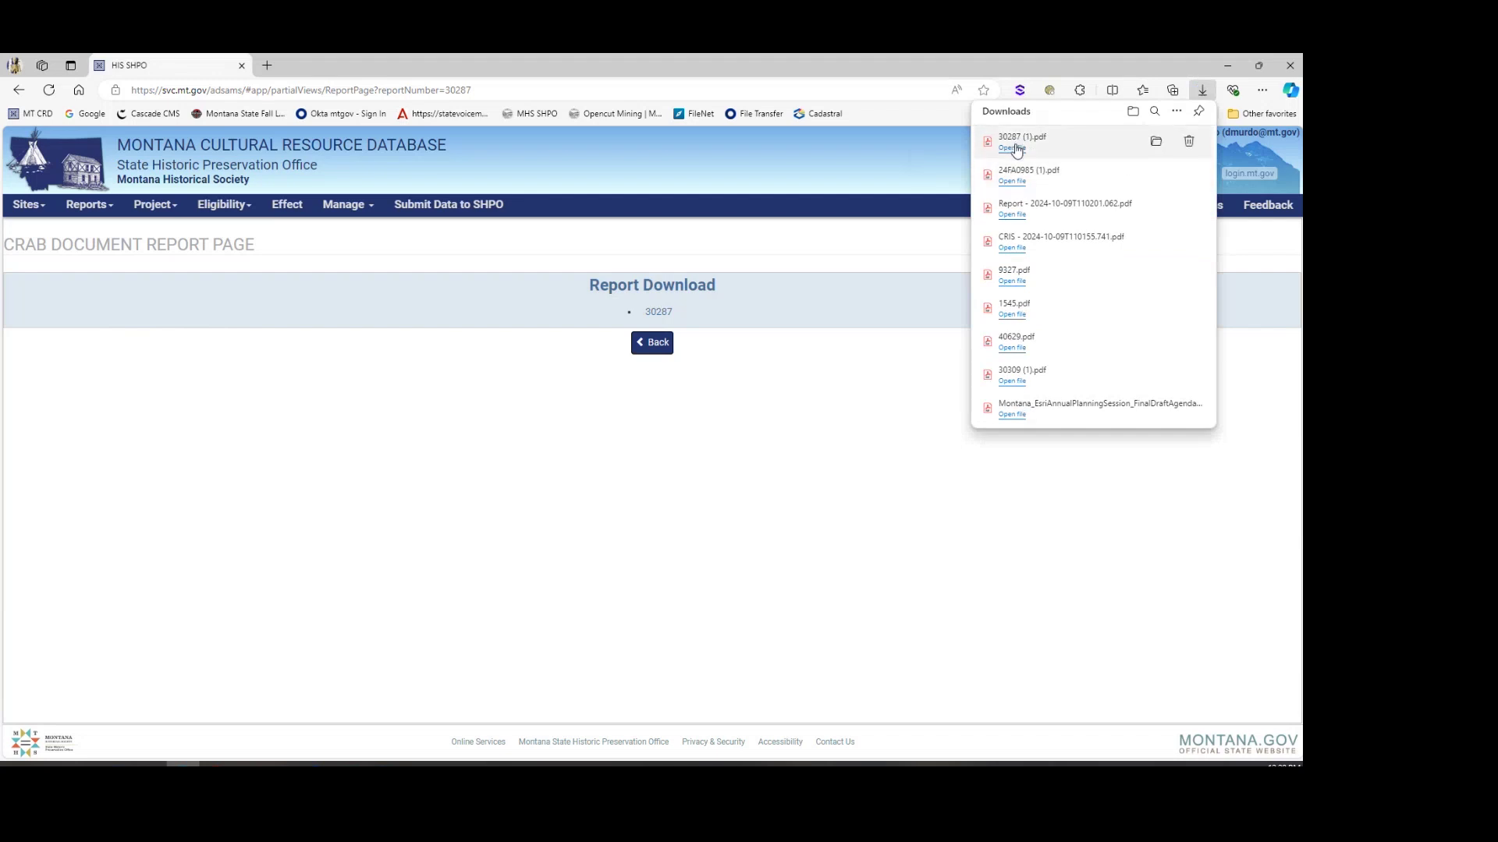
{"action": "left_click", "coordinate": [1012, 149]}
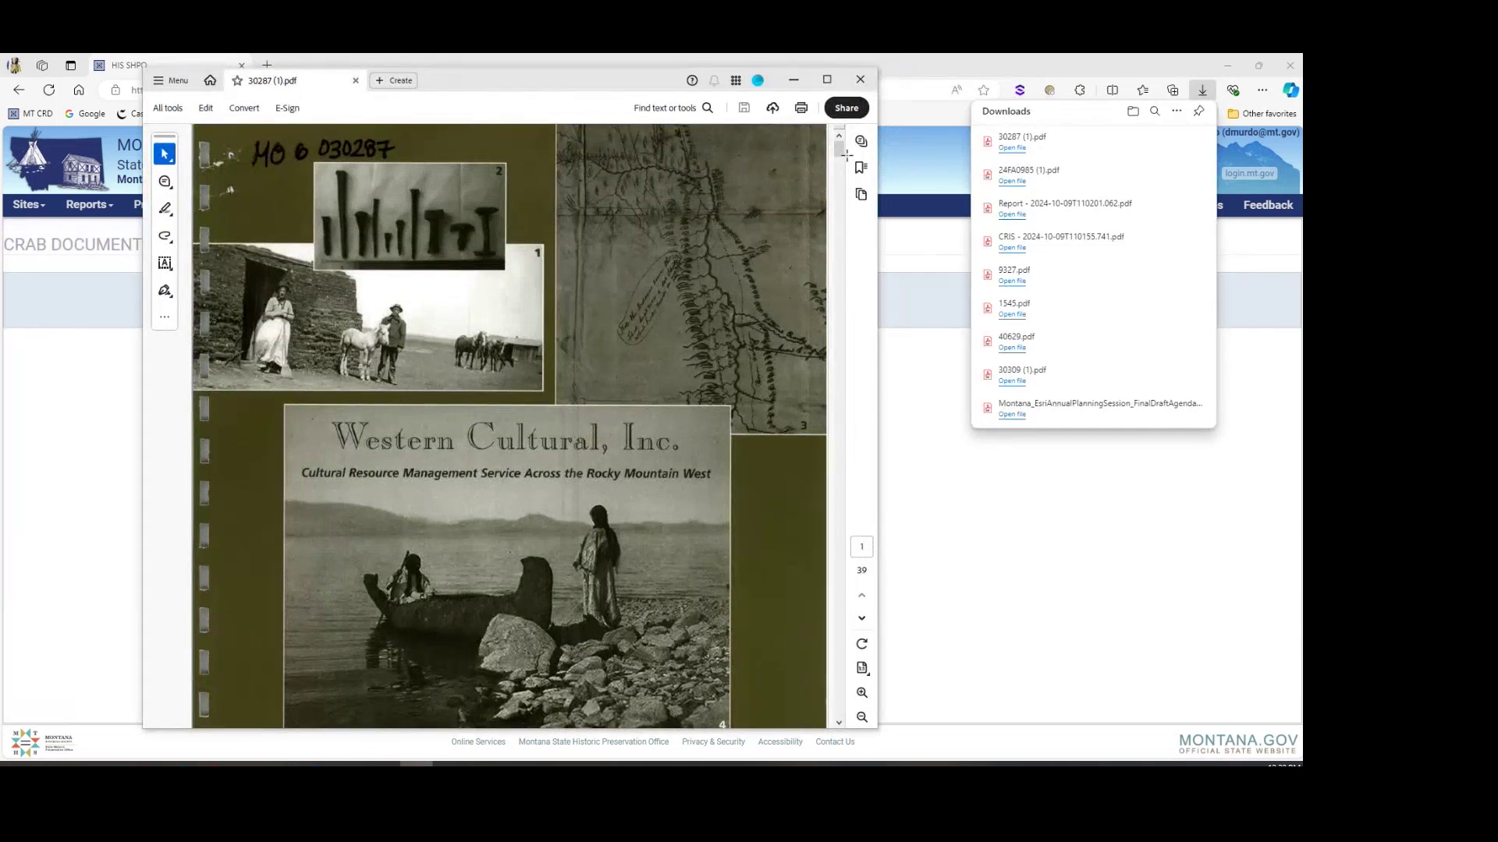
Step: Scroll report 30287 from the cover past the abstract to the Historic Overview on page 6
{"action": "left_click_drag", "start_coordinate": [840, 151], "coordinate": [846, 178]}
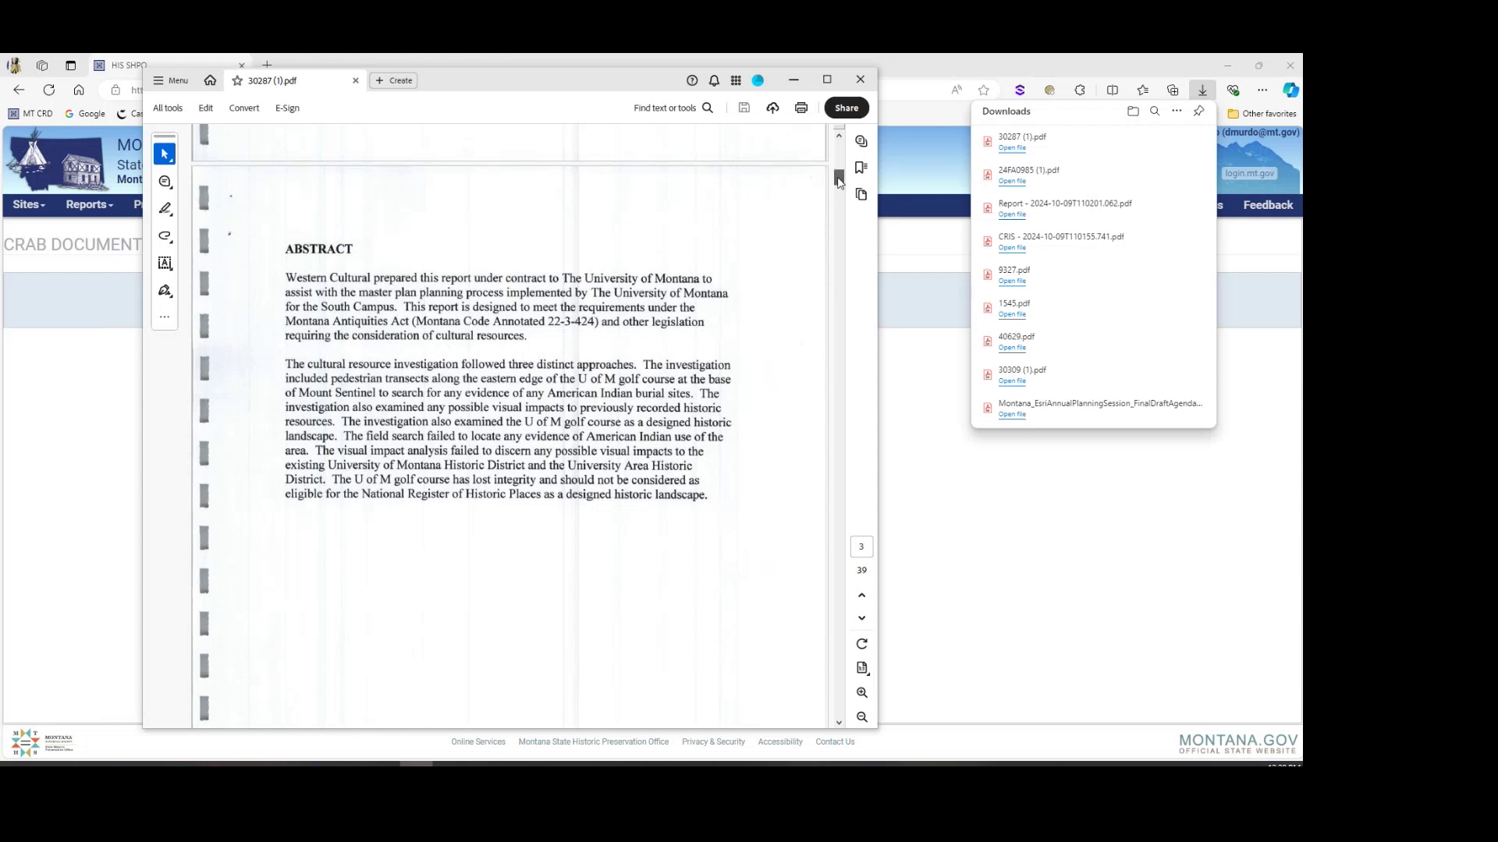
{"action": "left_click_drag", "start_coordinate": [838, 181], "coordinate": [869, 300]}
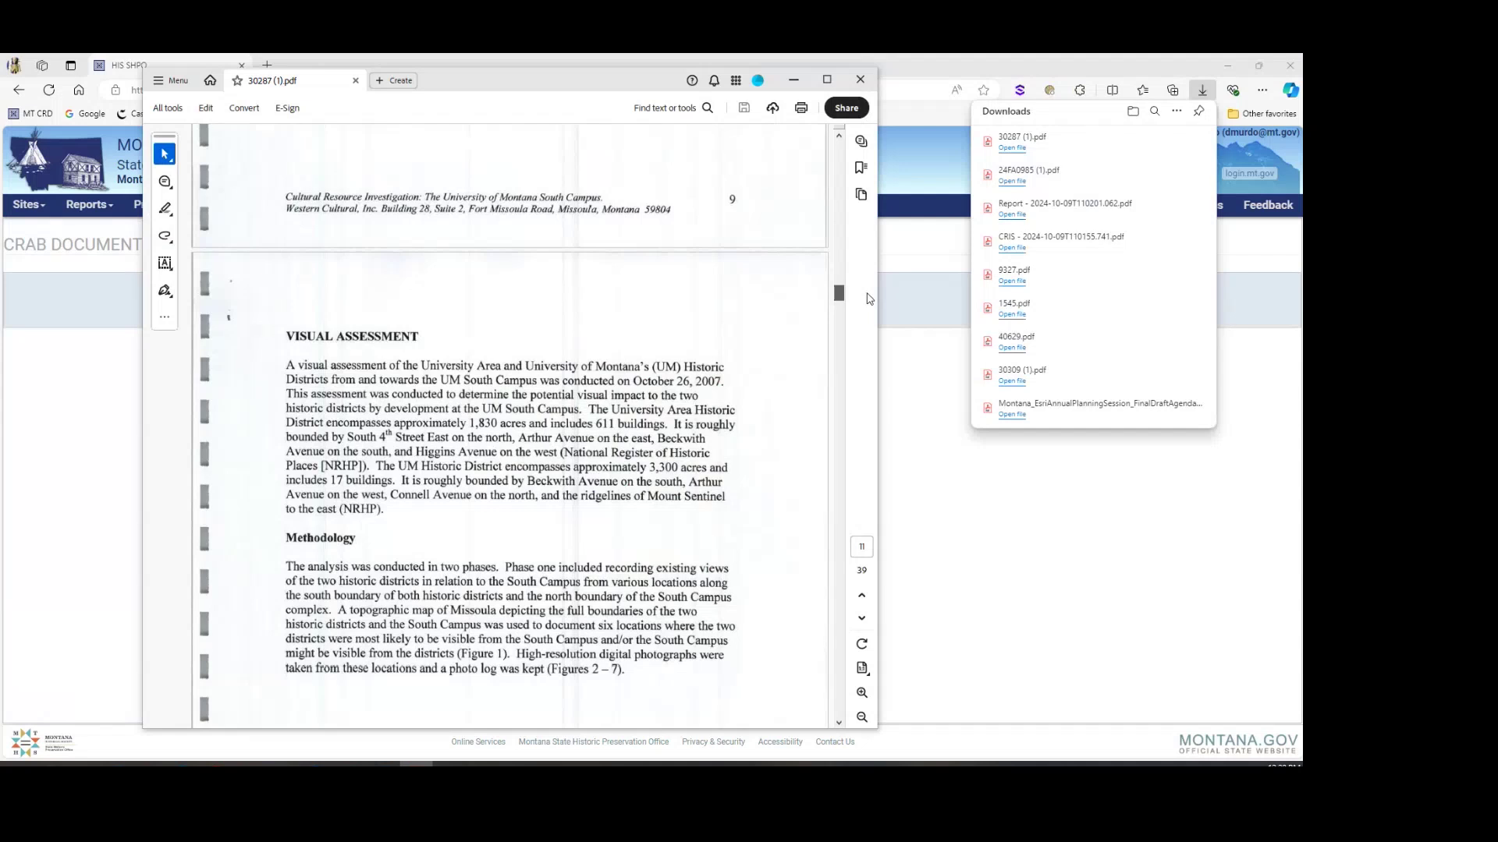
{"action": "scroll", "coordinate": [613, 541], "scroll_direction": "down", "scroll_amount": 3}
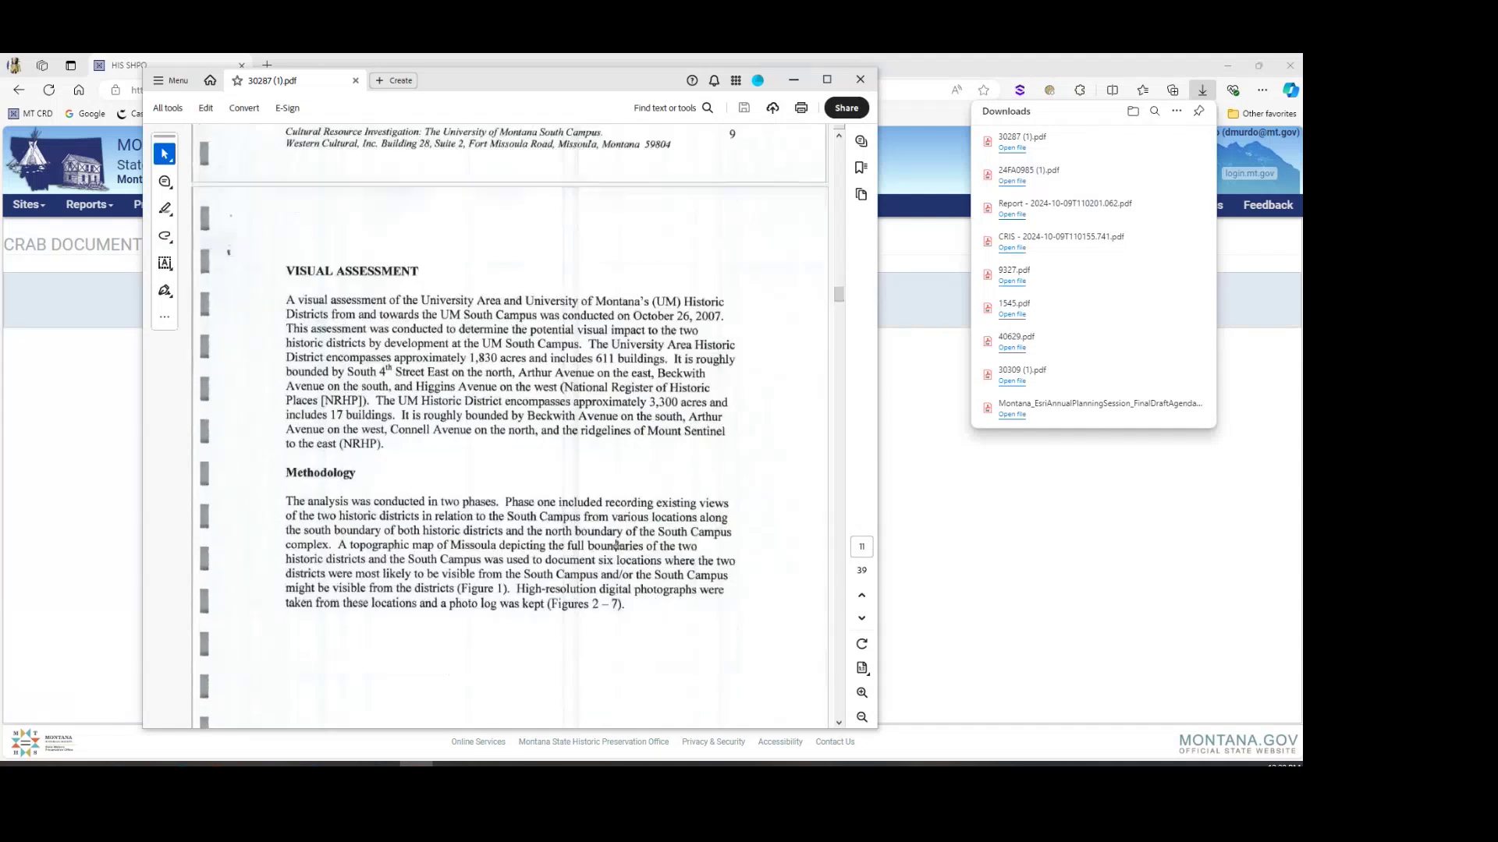
{"action": "left_click_drag", "start_coordinate": [840, 294], "coordinate": [834, 224]}
{"action": "scroll", "coordinate": [498, 453], "scroll_direction": "down", "scroll_amount": 2}
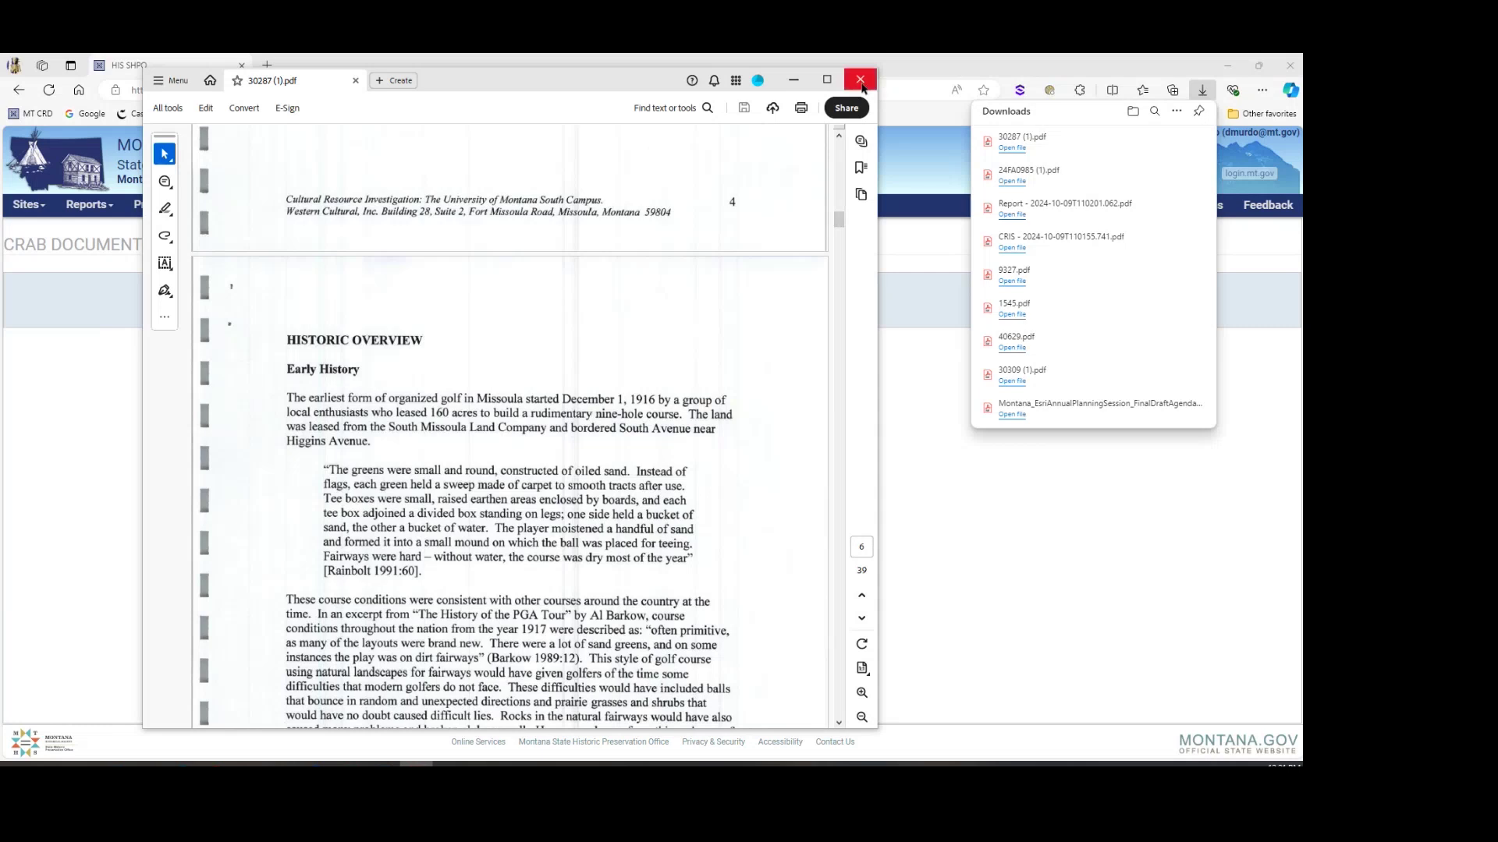
Step: Scroll to the 1962 golf course aerial photo, Figure 10 on page 19, then close the PDF
{"action": "left_click_drag", "start_coordinate": [839, 222], "coordinate": [854, 434]}
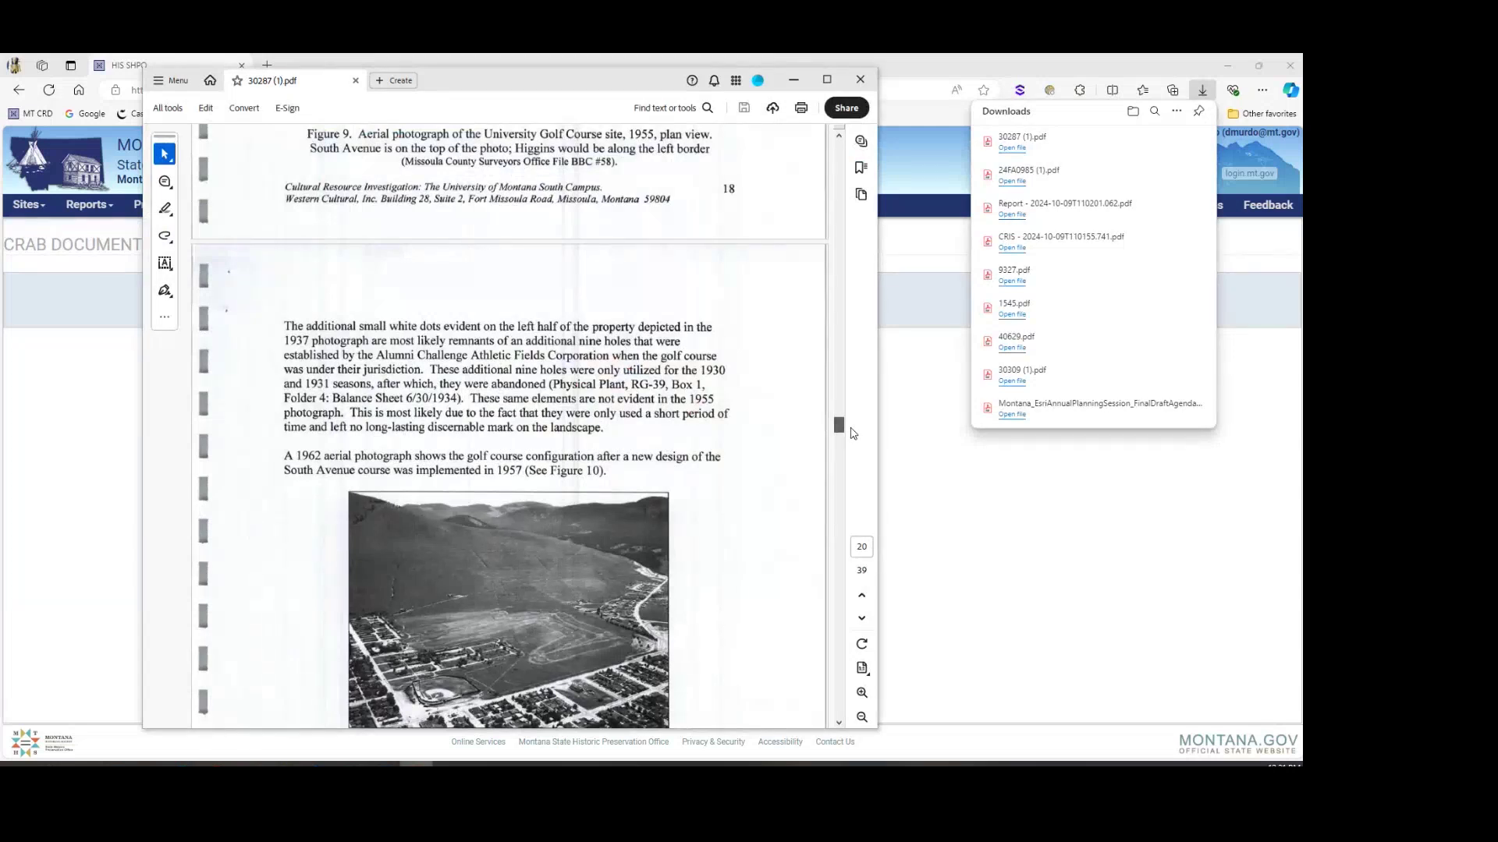
{"action": "left_click_drag", "start_coordinate": [853, 433], "coordinate": [855, 436]}
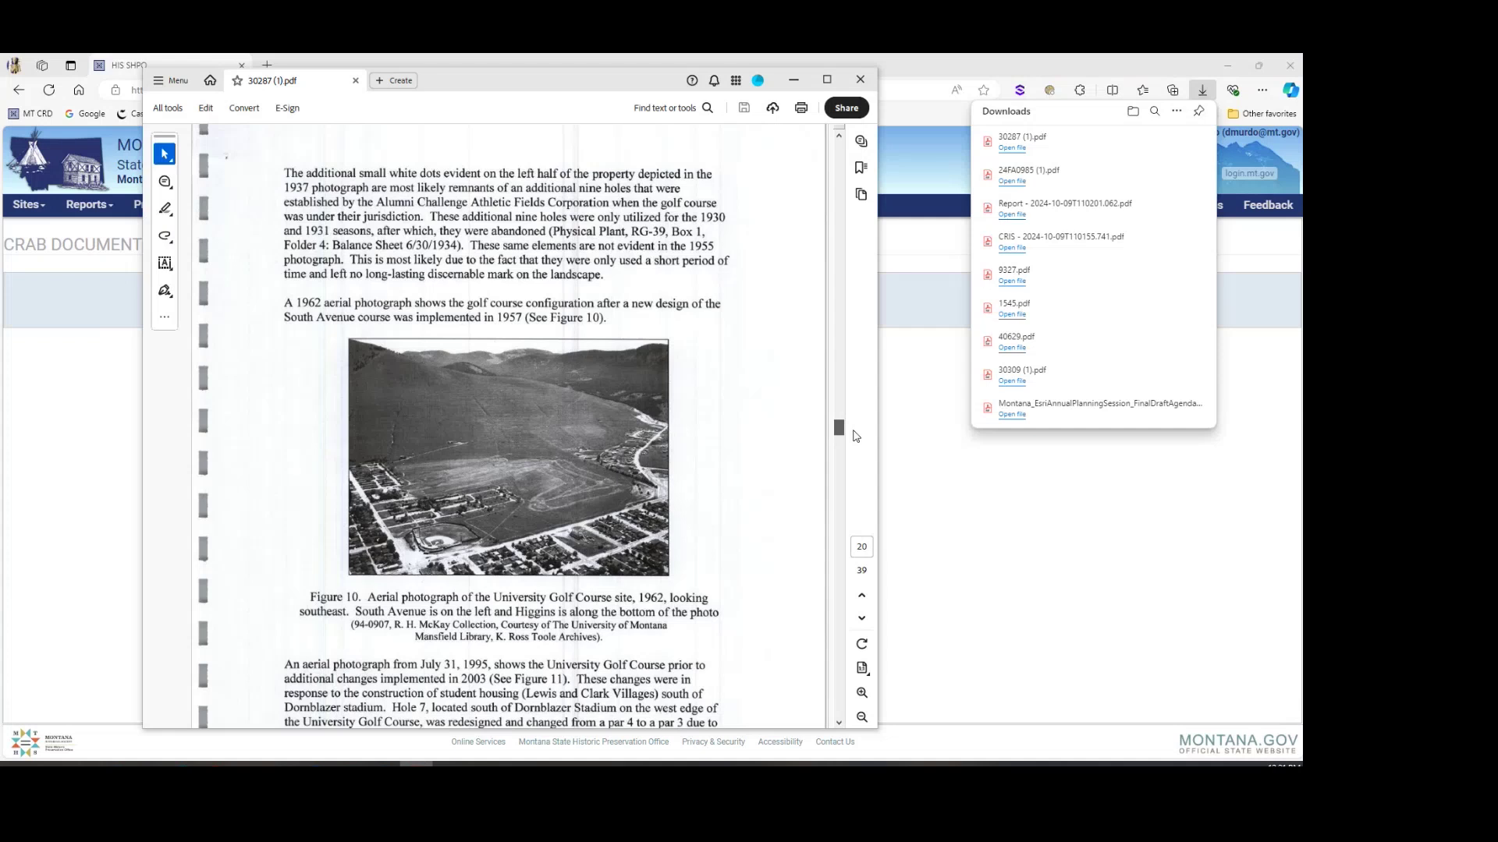
{"action": "left_click_drag", "start_coordinate": [855, 436], "coordinate": [858, 440]}
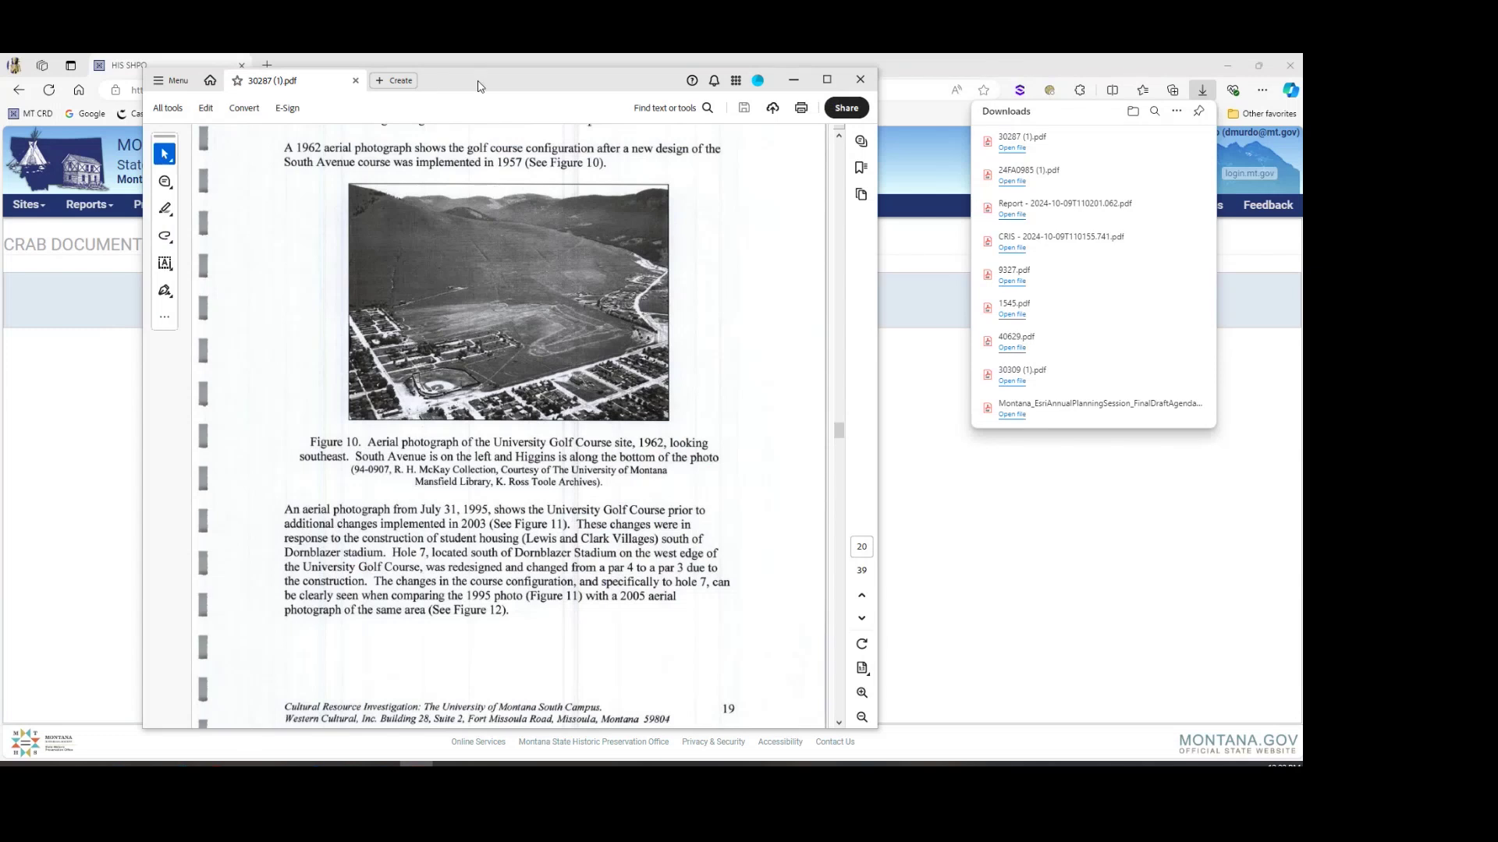
{"action": "left_click_drag", "start_coordinate": [479, 82], "coordinate": [470, 78]}
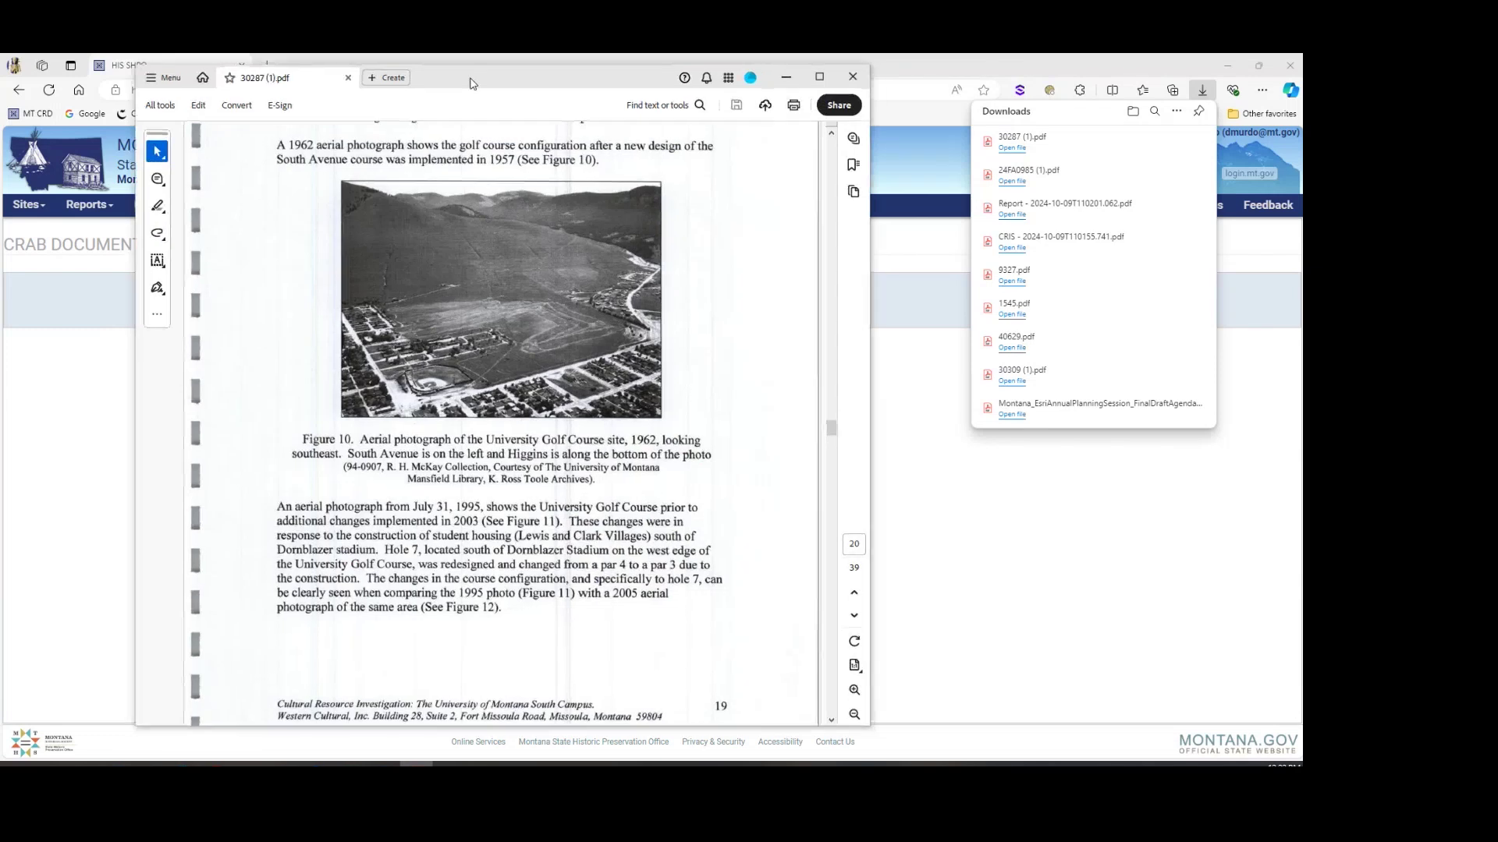
{"action": "left_click", "coordinate": [852, 76]}
Step: Run a Reports Document Search for the entered legal location and download report MO 6 25381
{"action": "left_click", "coordinate": [658, 353]}
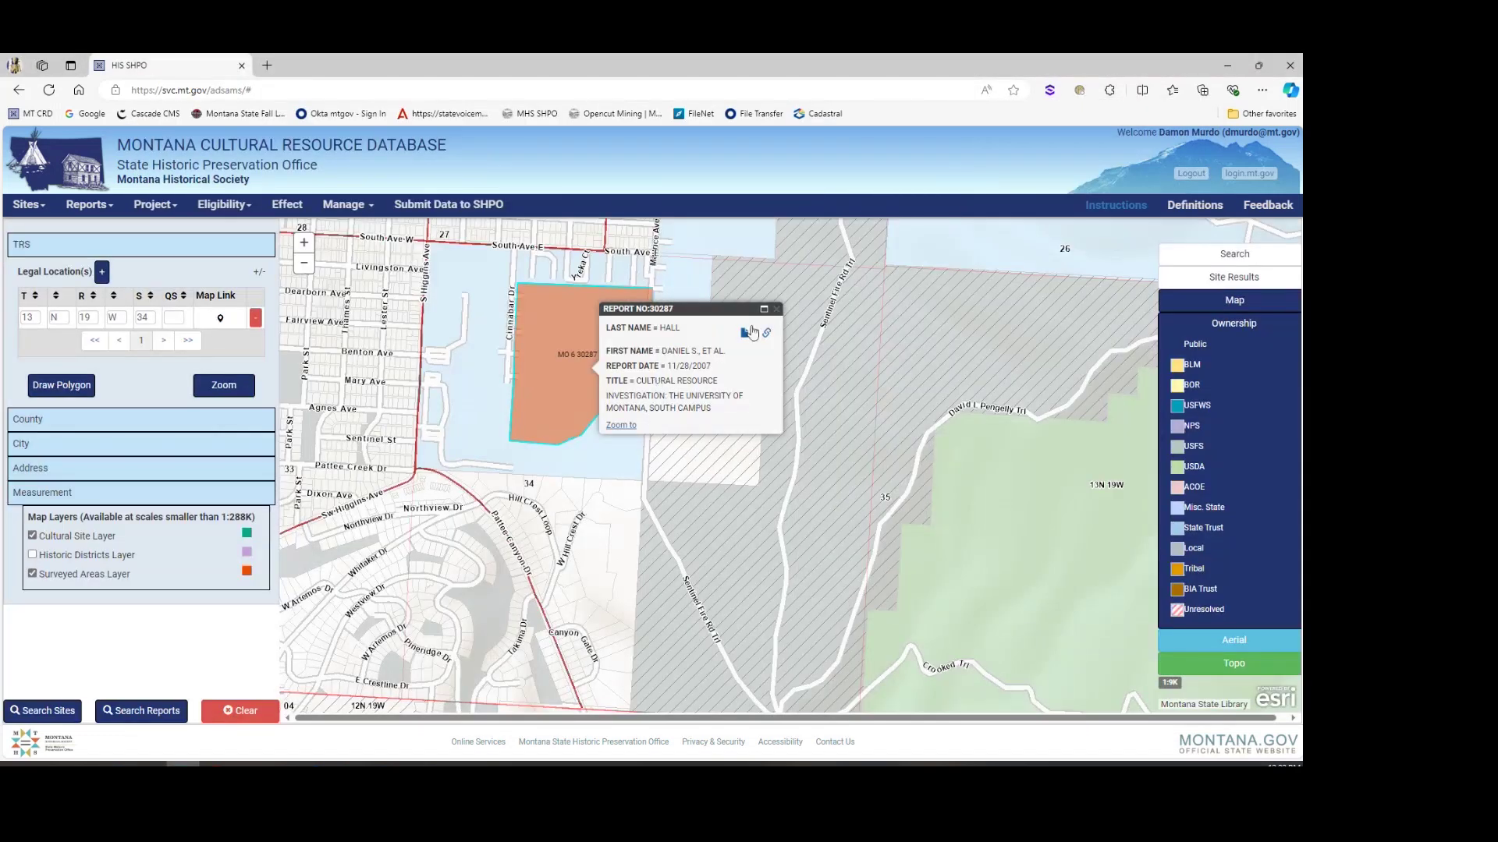
{"action": "left_click", "coordinate": [773, 312]}
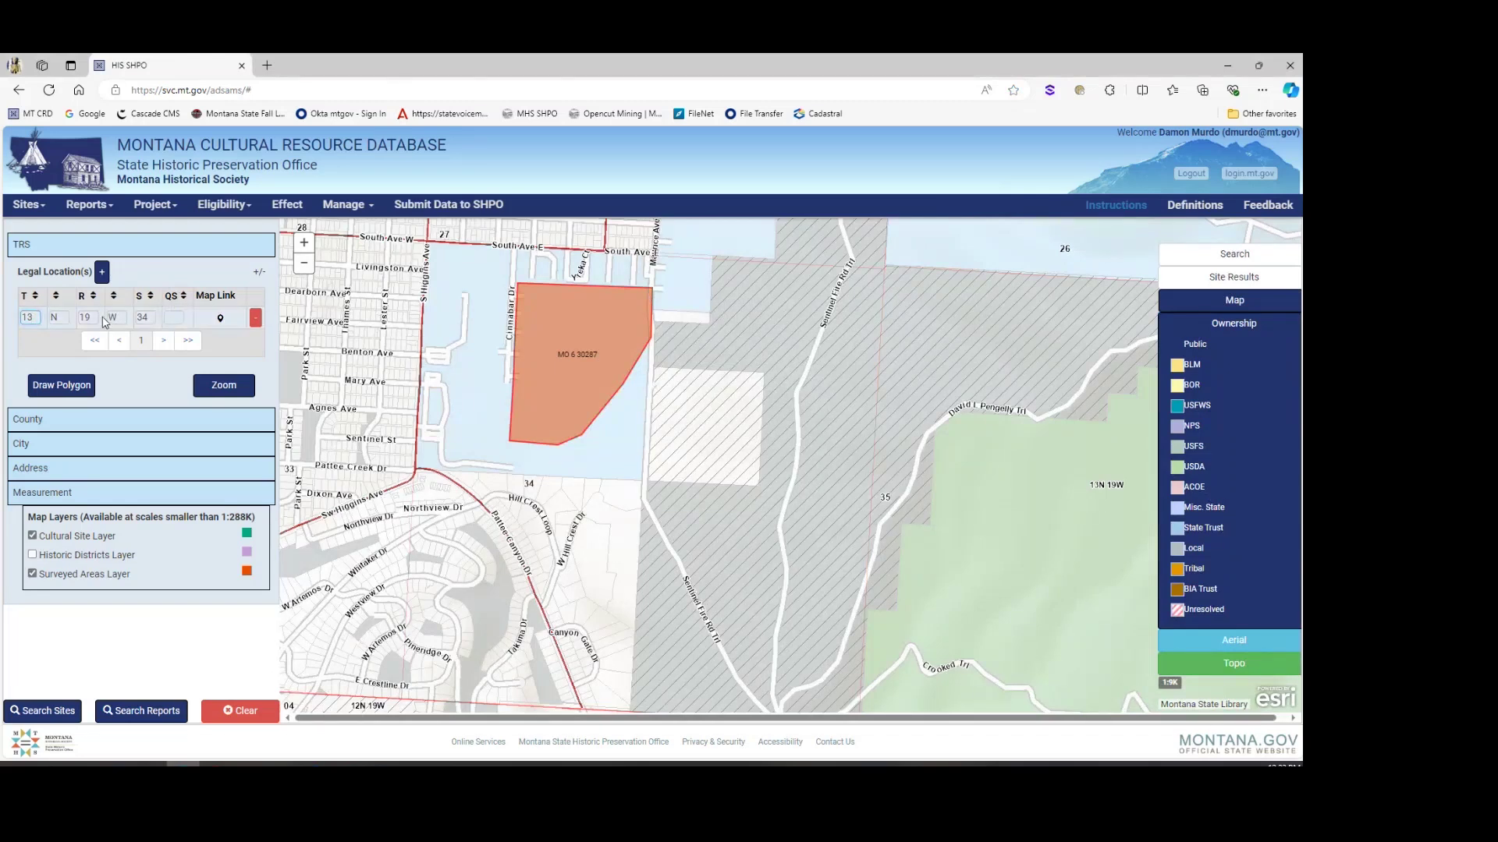
{"action": "left_click", "coordinate": [49, 710]}
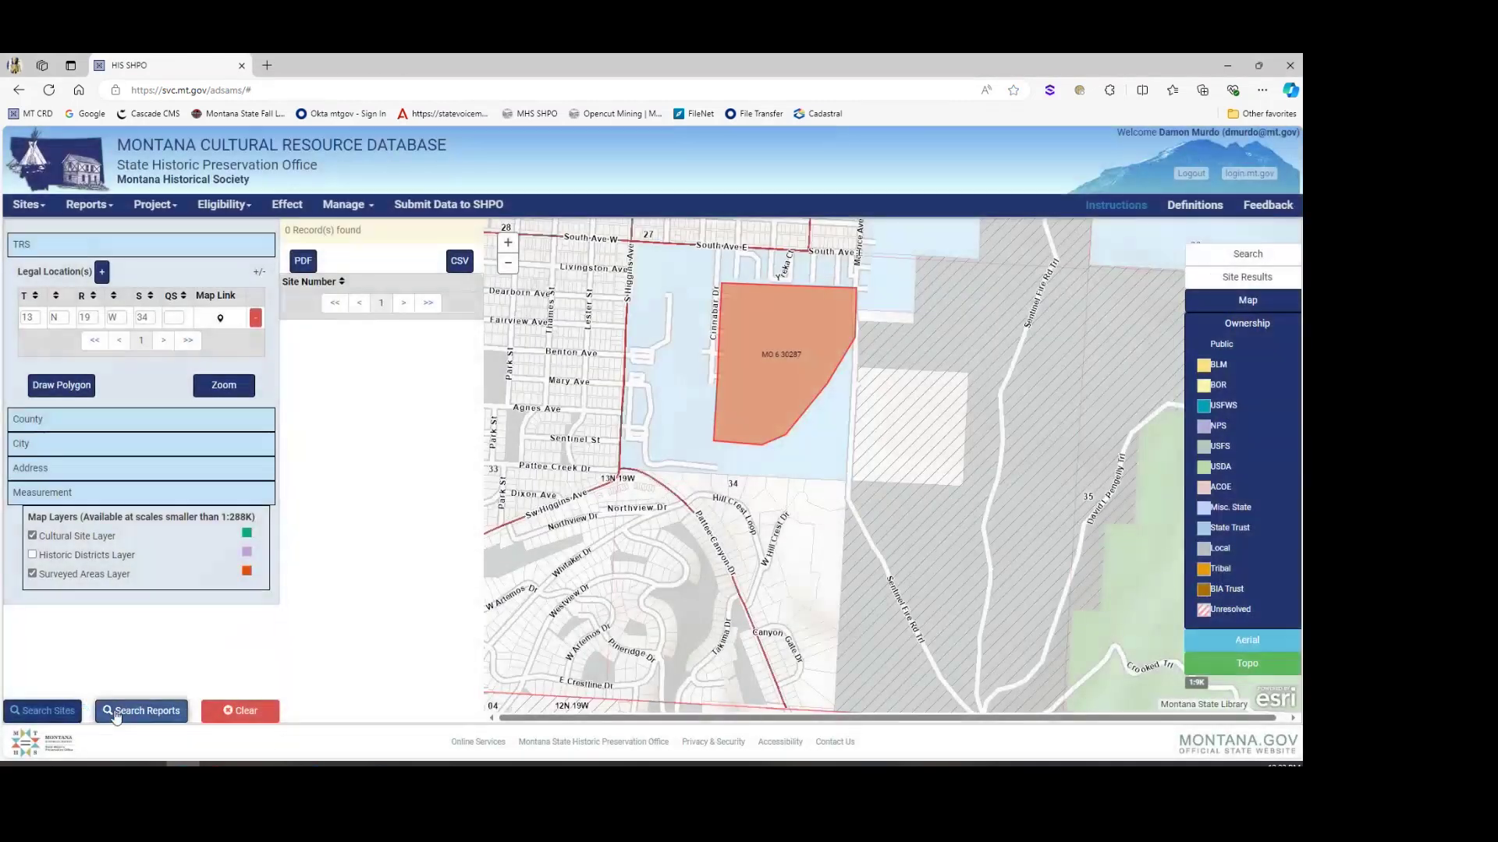
{"action": "left_click", "coordinate": [117, 710]}
{"action": "left_click", "coordinate": [383, 448]}
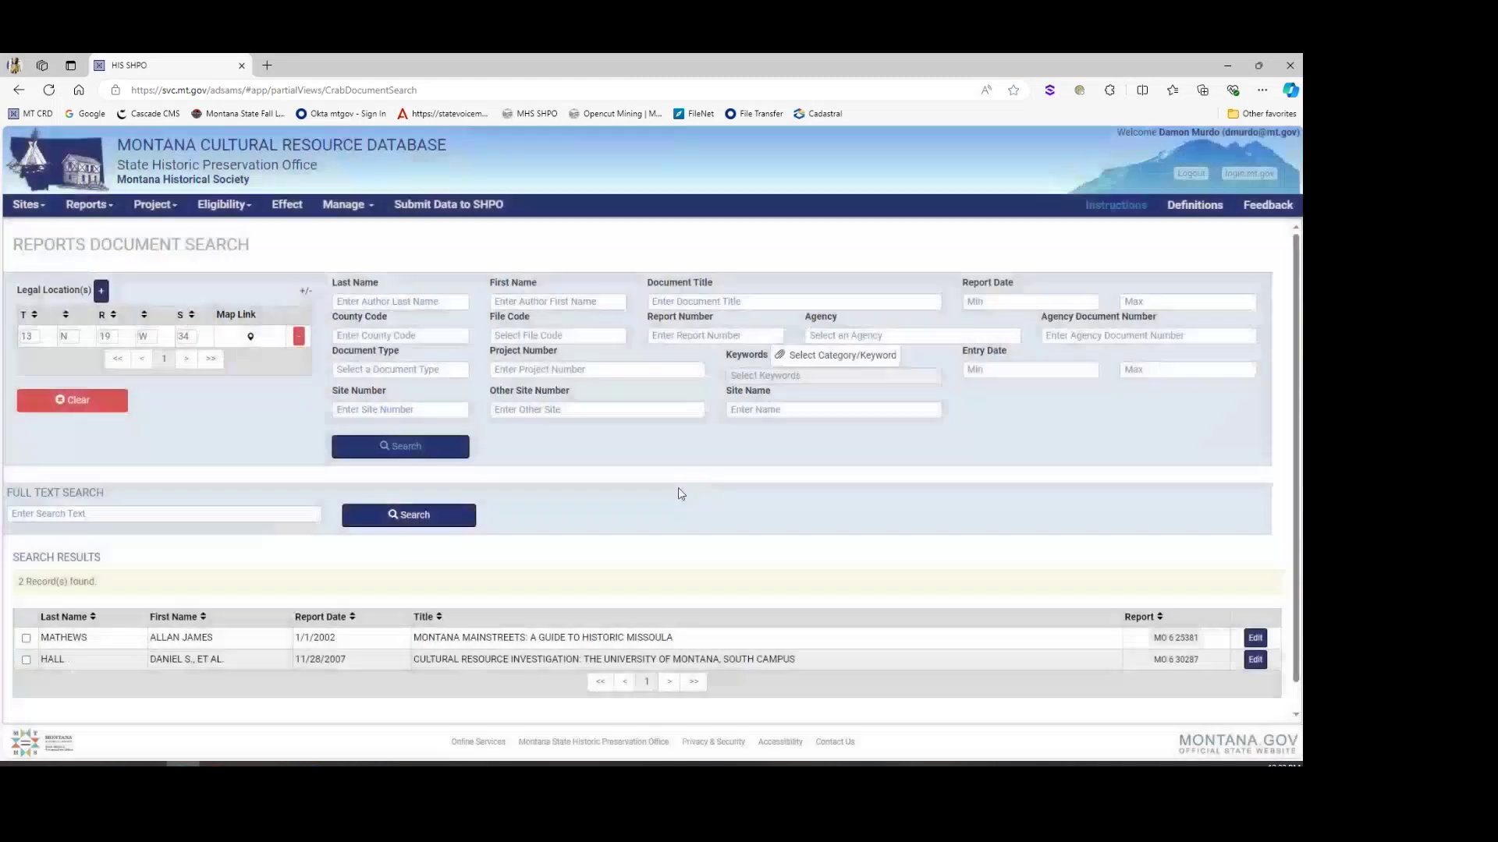
{"action": "scroll", "coordinate": [585, 616], "scroll_direction": "down", "scroll_amount": 1}
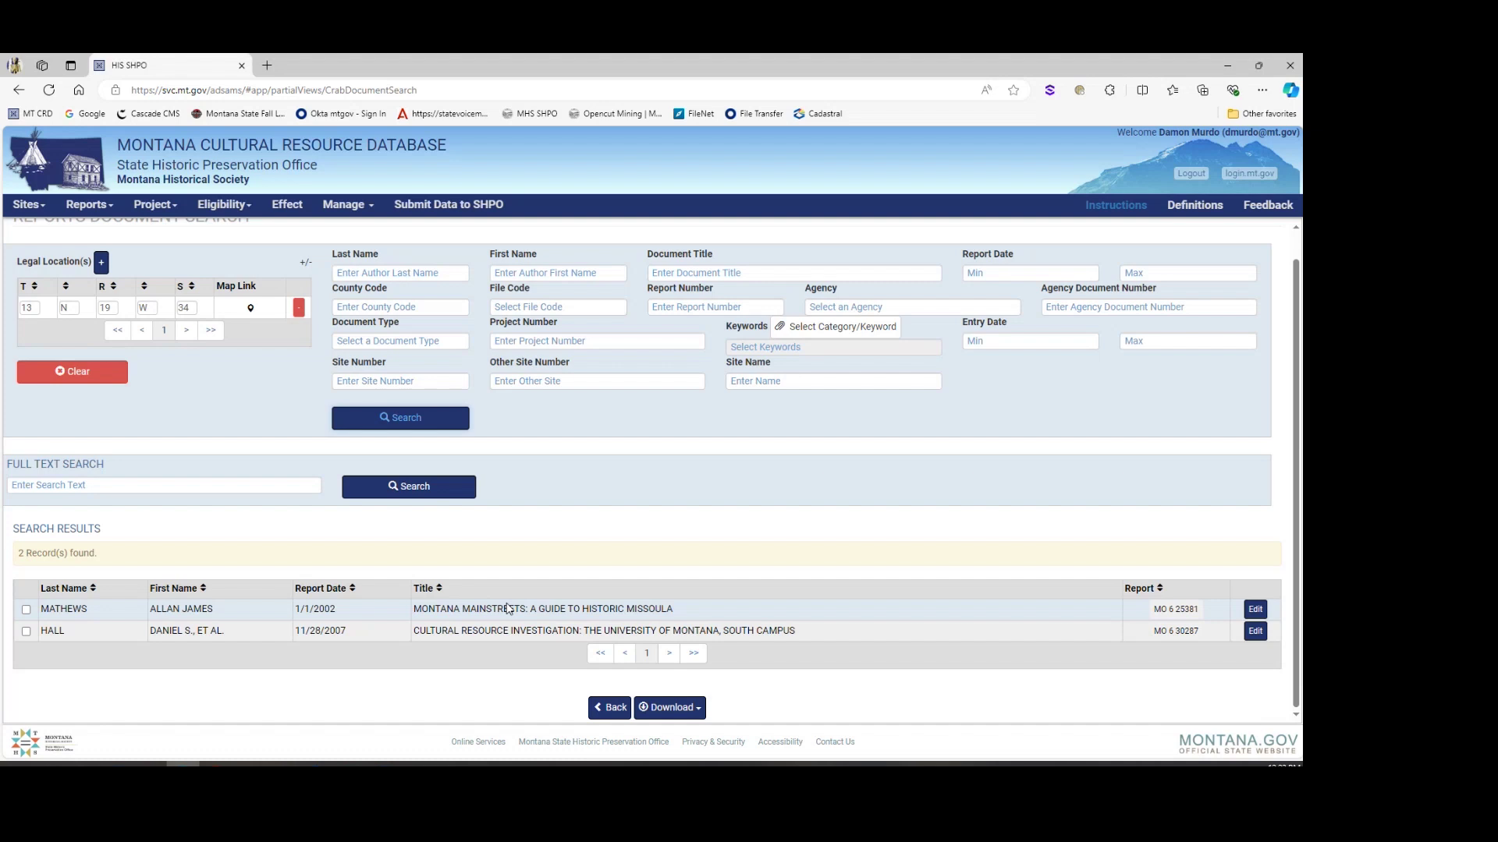
{"action": "left_click", "coordinate": [1157, 615]}
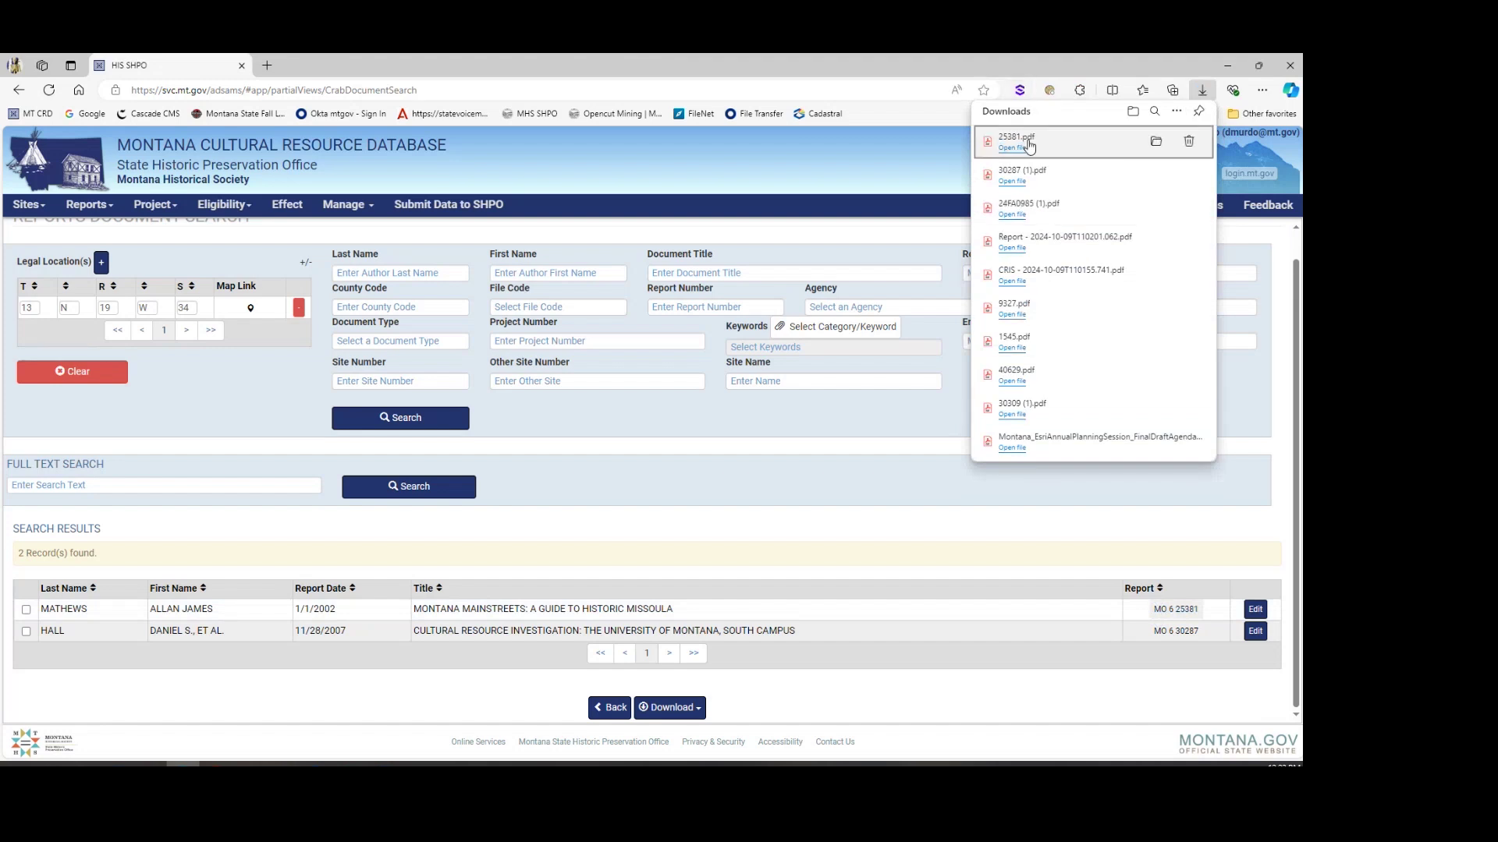
Step: Open 25381.pdf in Acrobat, page through the Historic Missoula guide, and close it
{"action": "left_click", "coordinate": [1013, 147]}
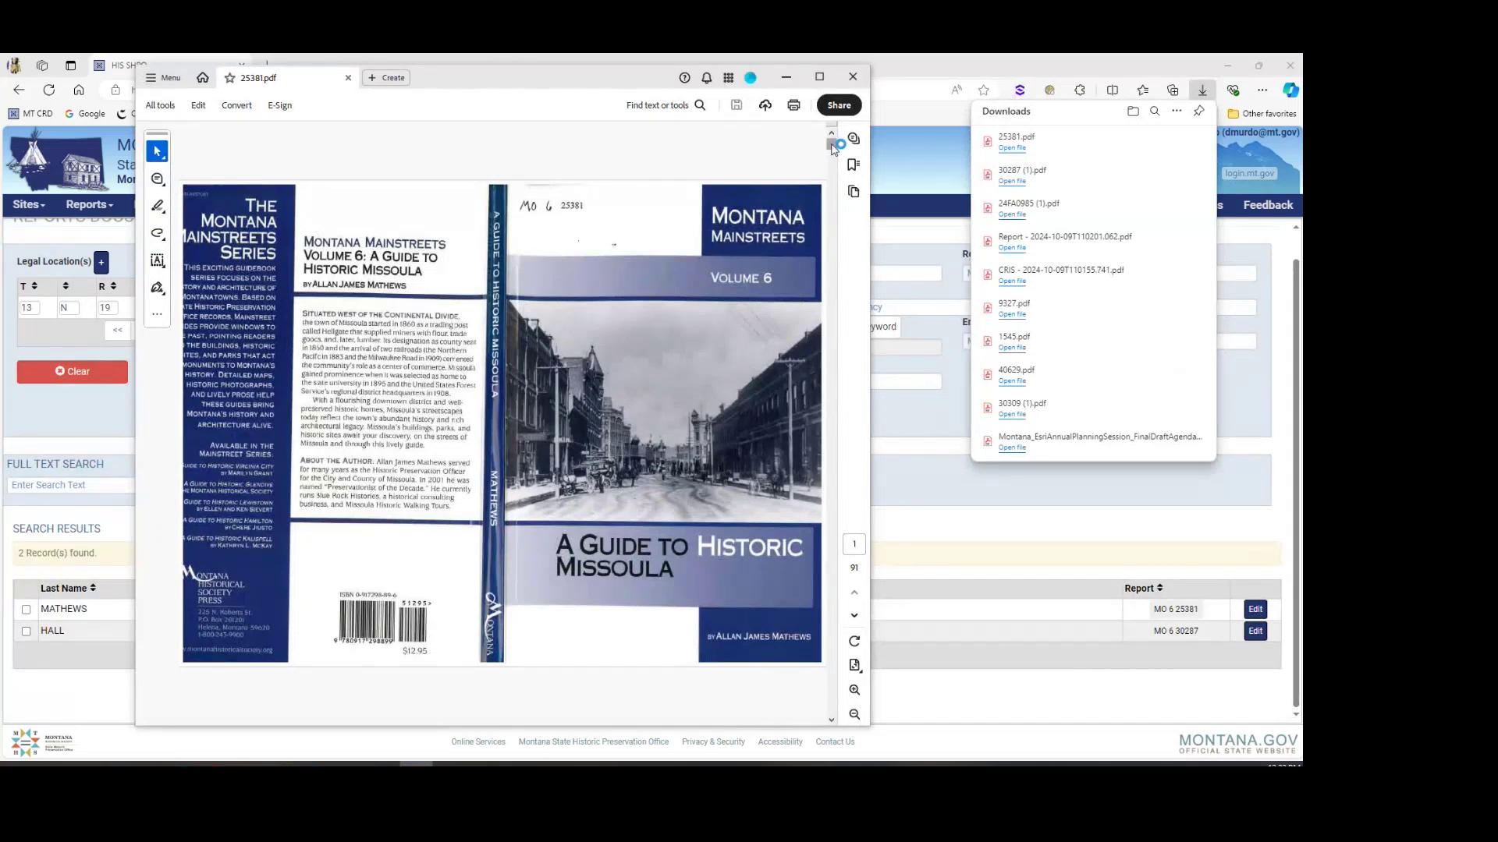
{"action": "left_click_drag", "start_coordinate": [832, 143], "coordinate": [849, 285]}
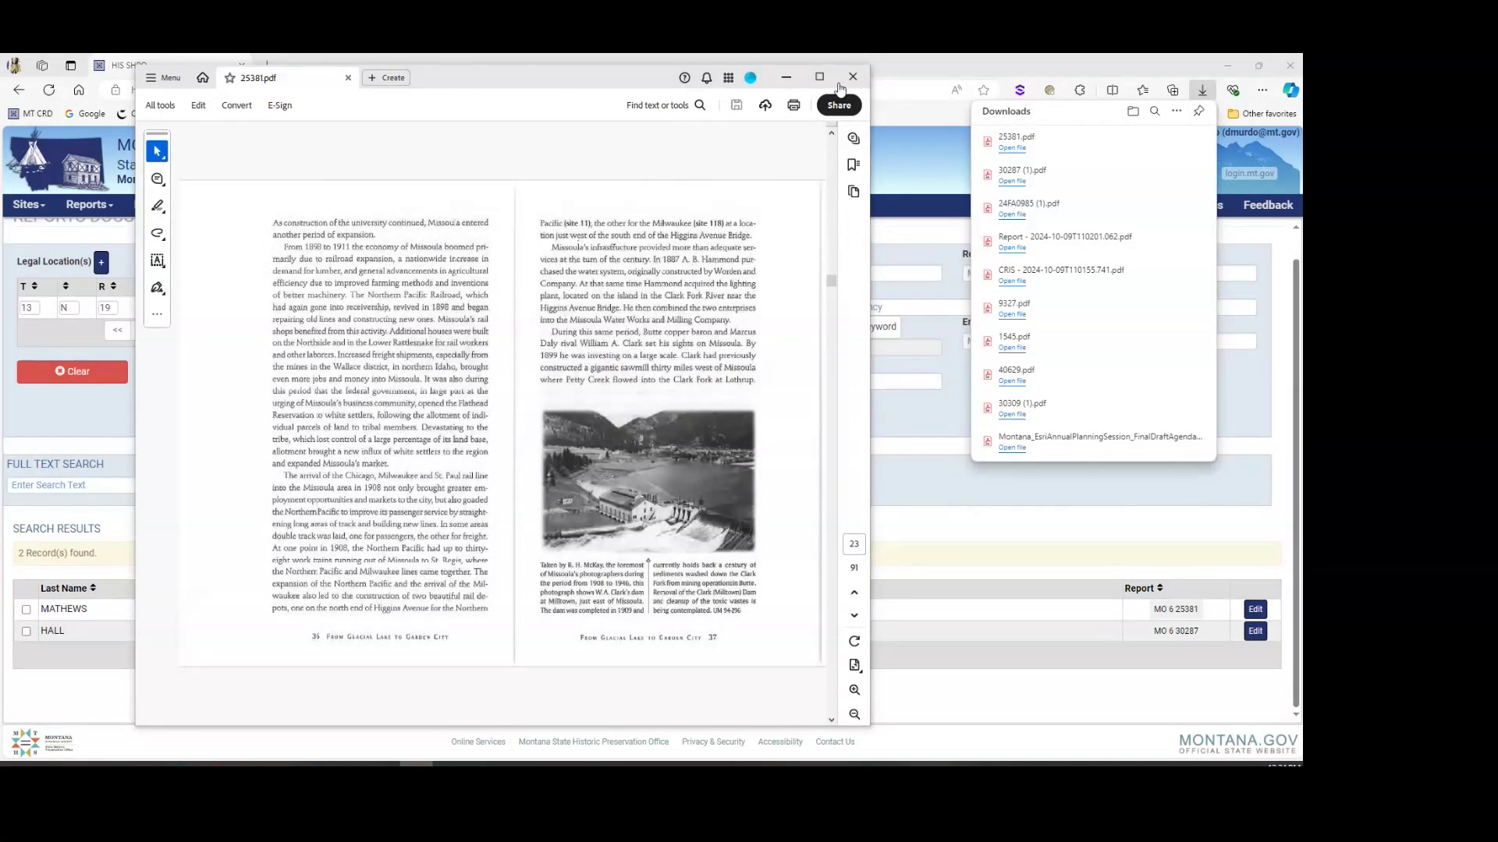
{"action": "key", "text": "ctrl+a"}
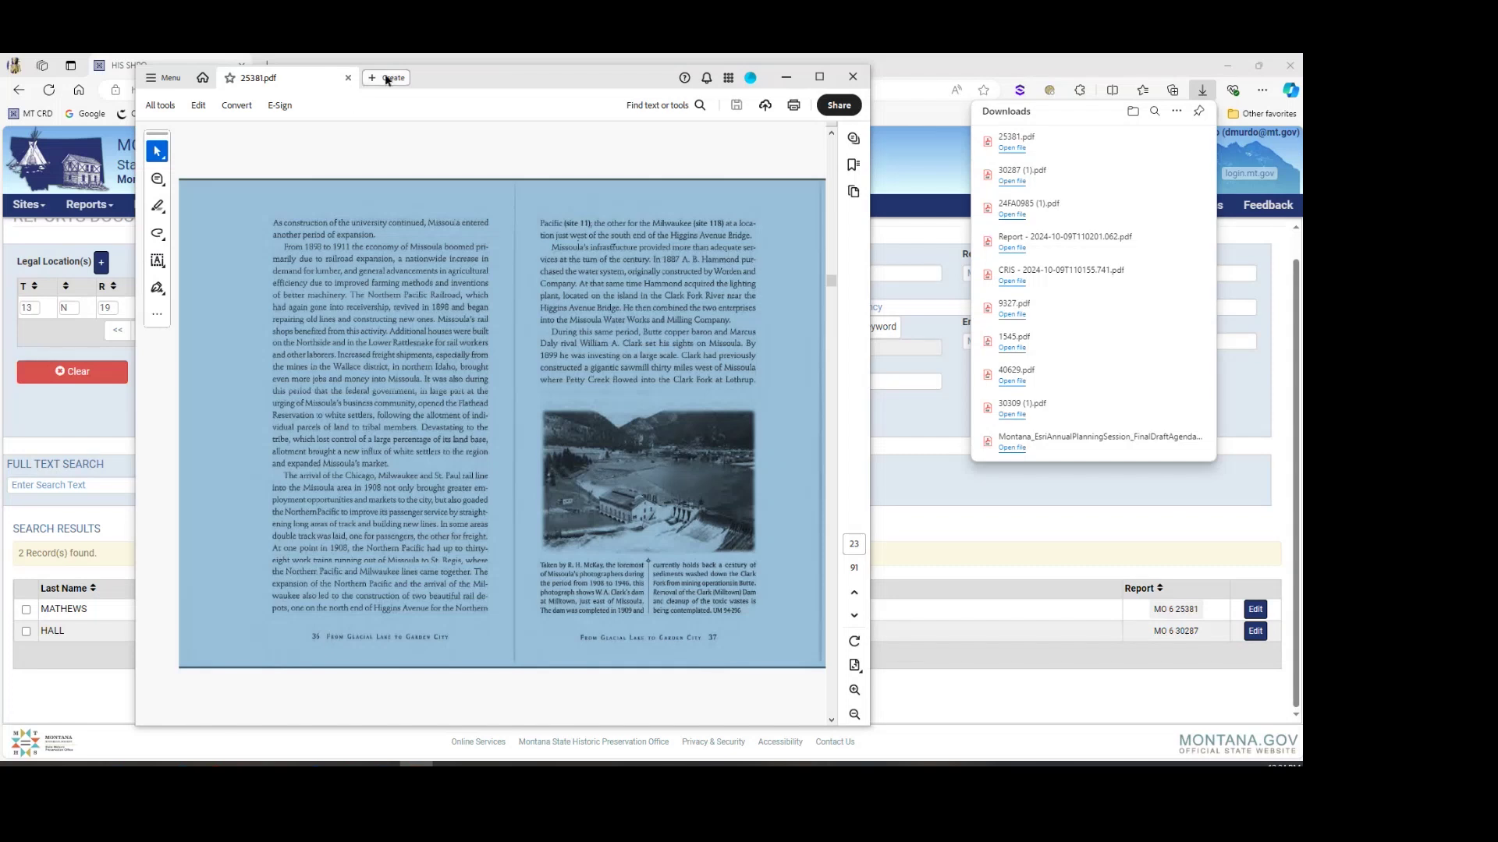
{"action": "left_click", "coordinate": [852, 78]}
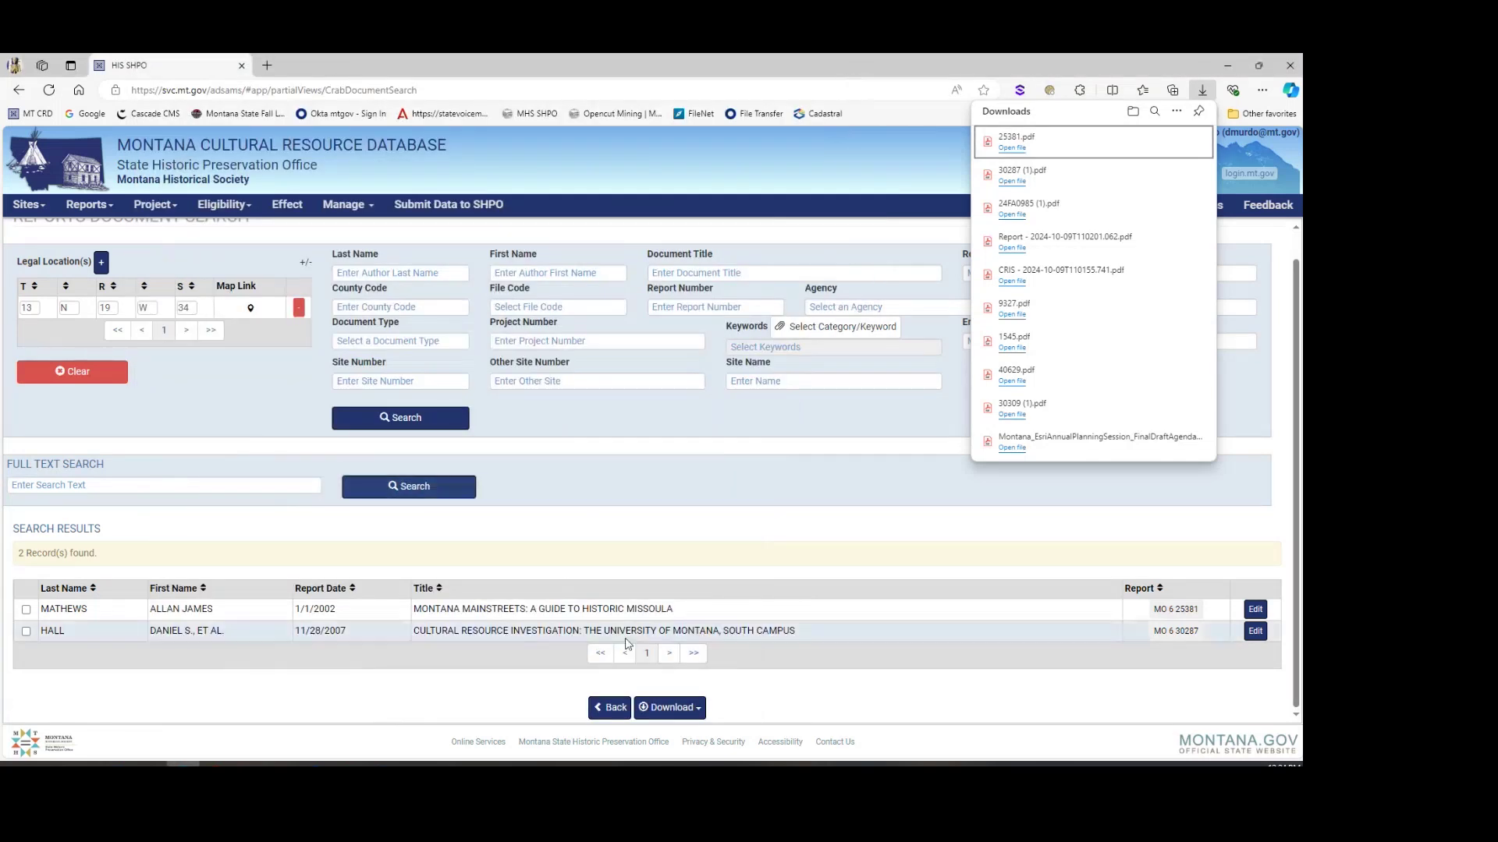
Step: Return to the site map, pan to the University area and turn on the Historic Districts layer
{"action": "left_click", "coordinate": [598, 710]}
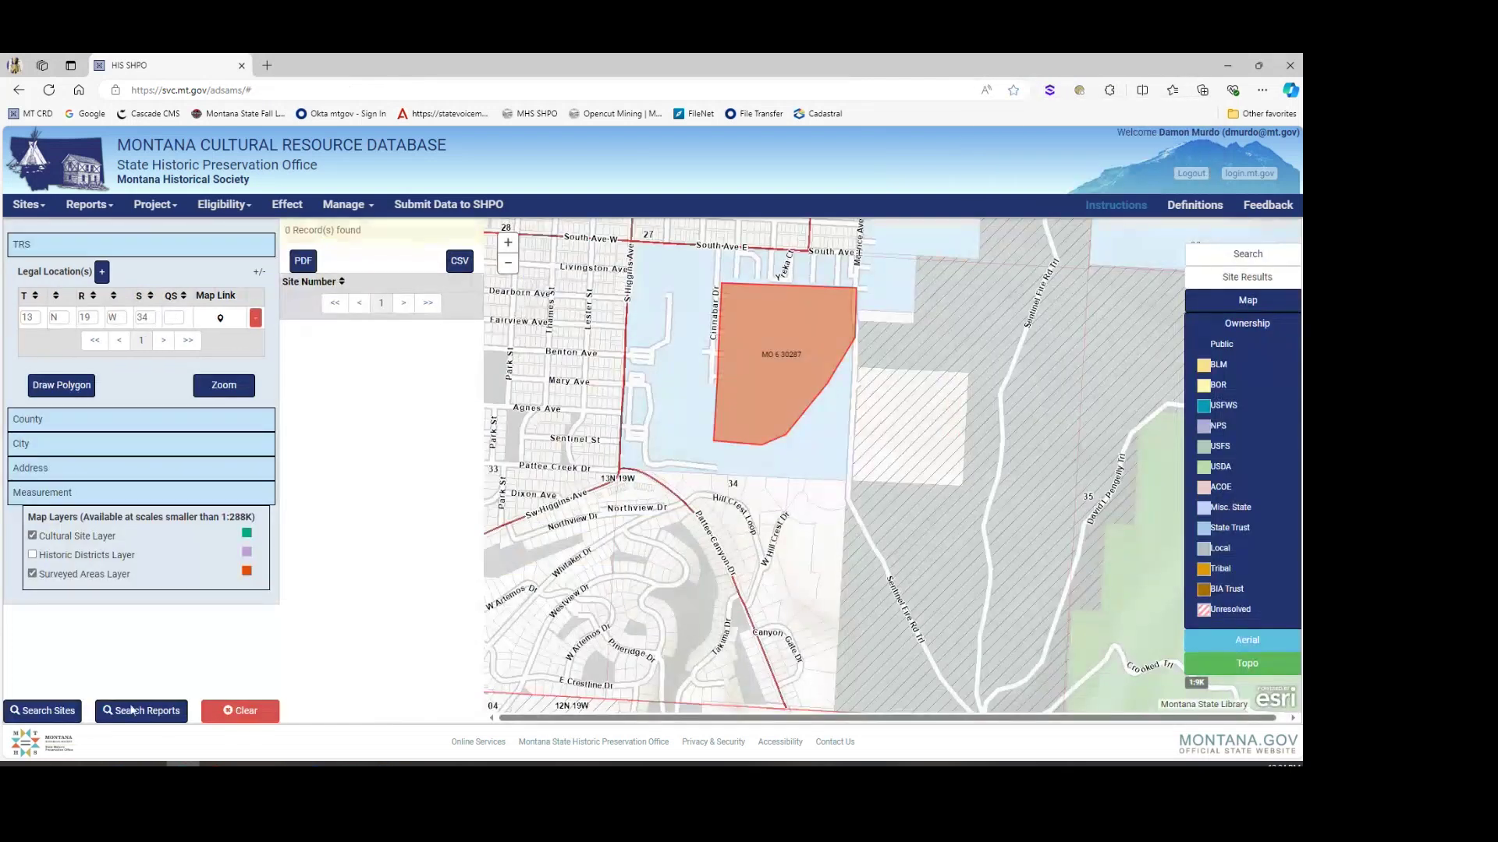
{"action": "left_click", "coordinate": [49, 712]}
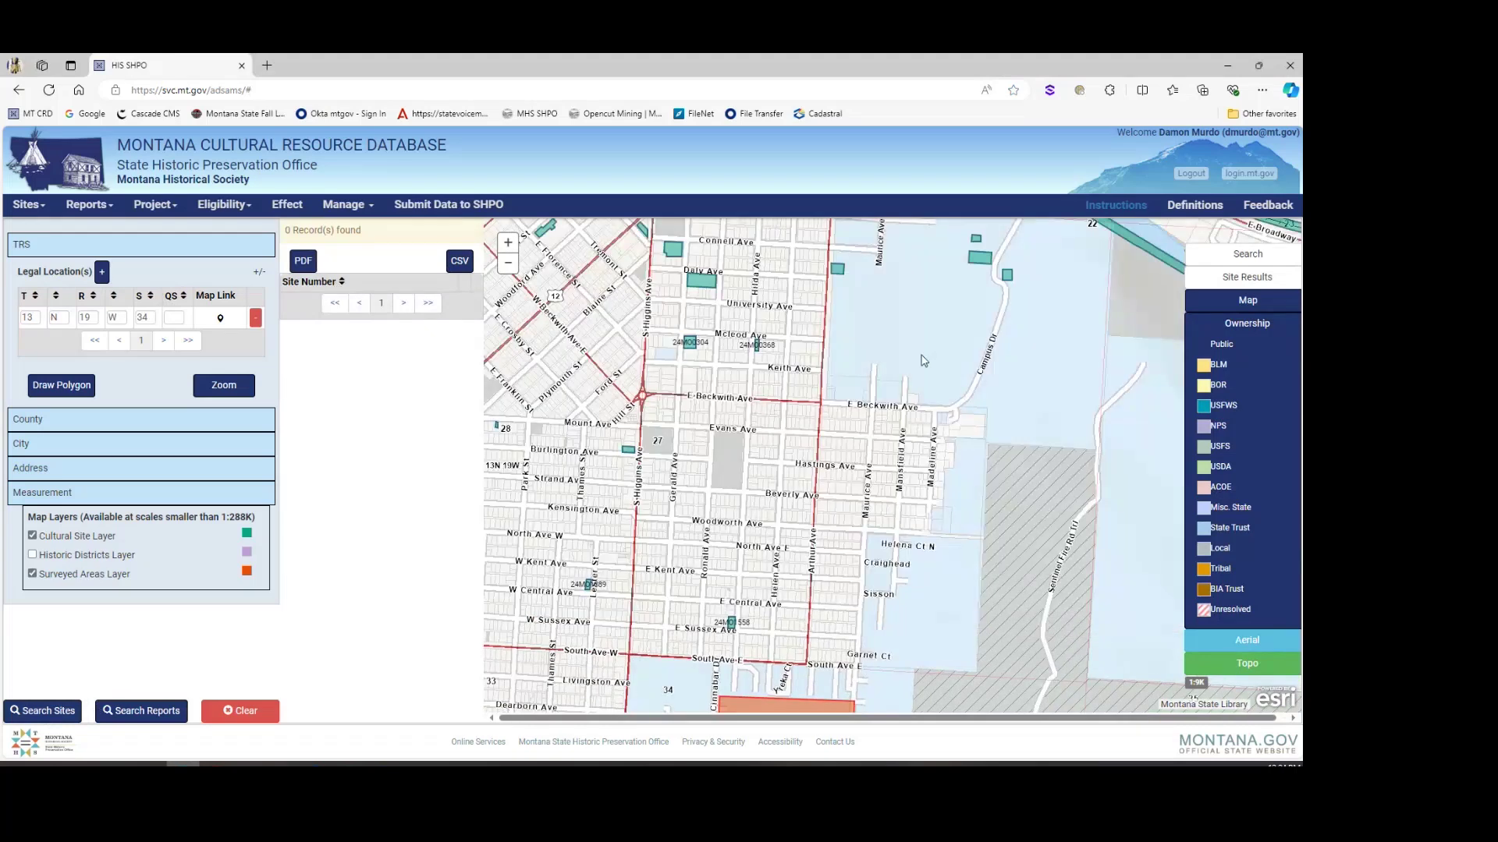
{"action": "left_click_drag", "start_coordinate": [922, 360], "coordinate": [829, 356]}
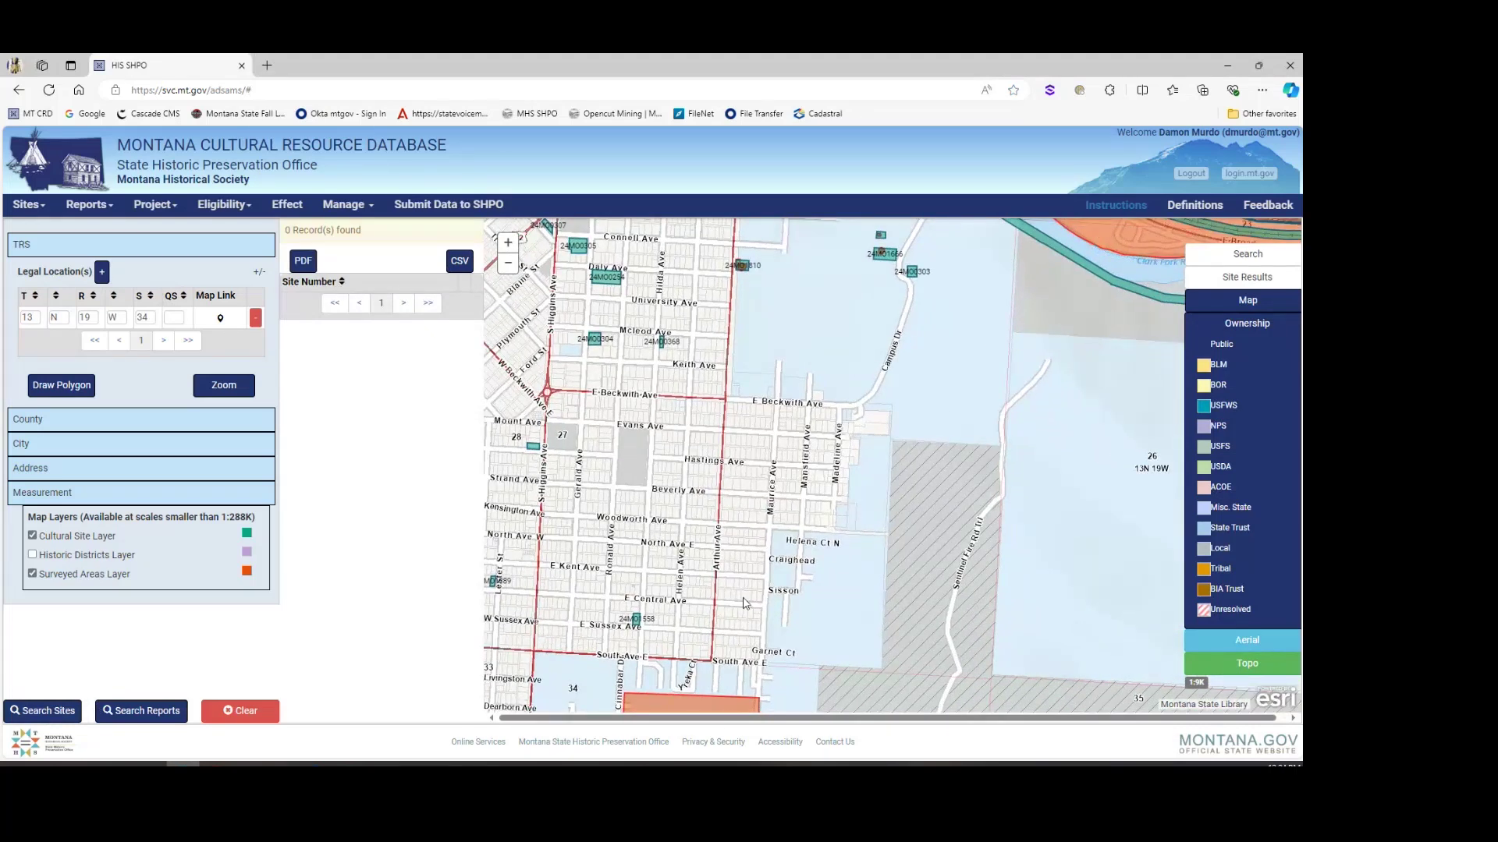
{"action": "left_click", "coordinate": [34, 557]}
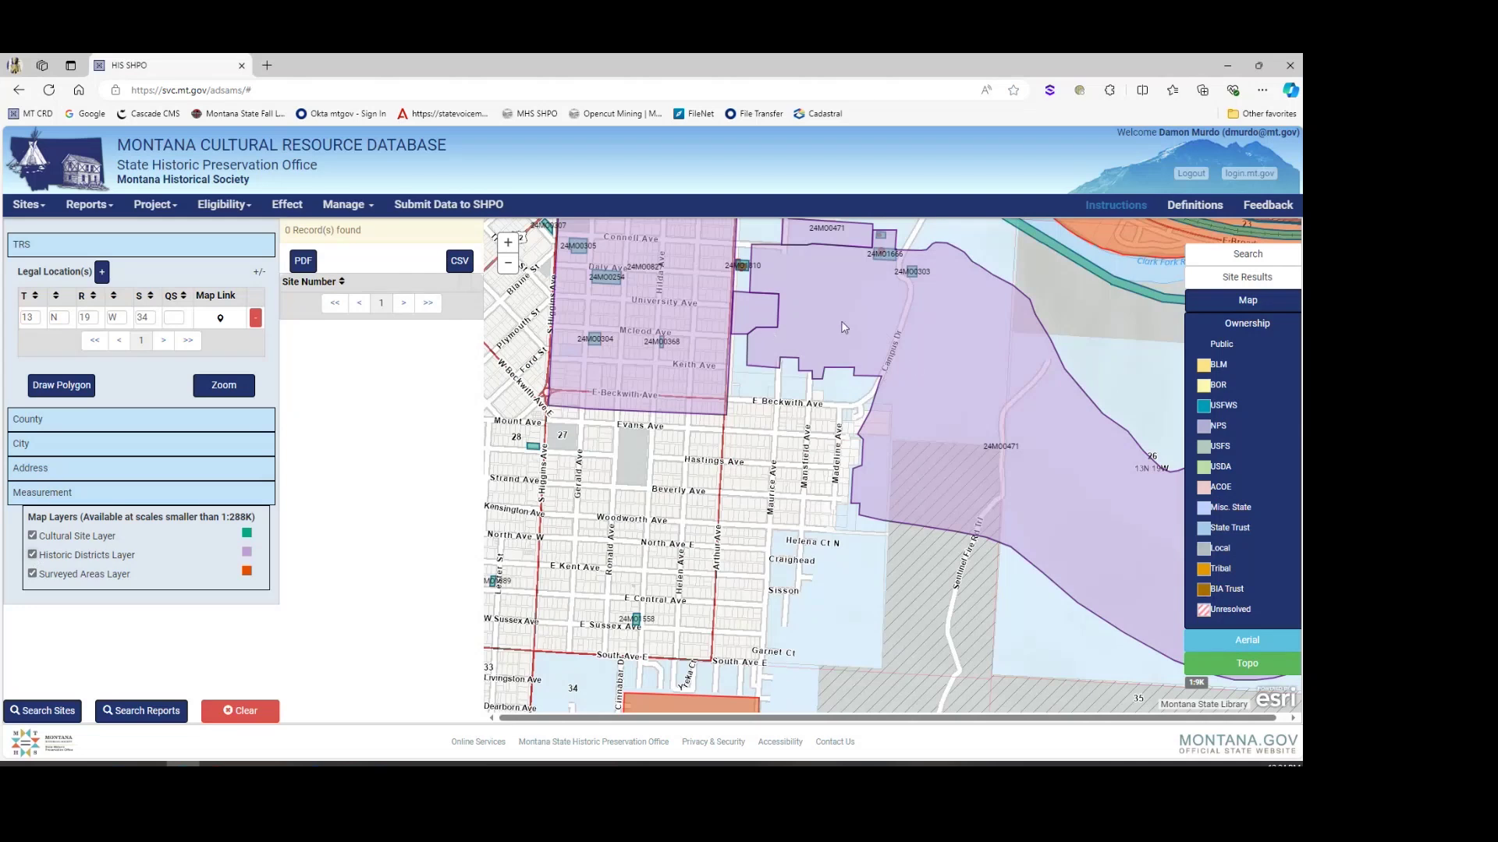
Step: Inspect the popups for historic district 24MO0827 and the Bellows House site 24MO0714
{"action": "left_click", "coordinate": [677, 378]}
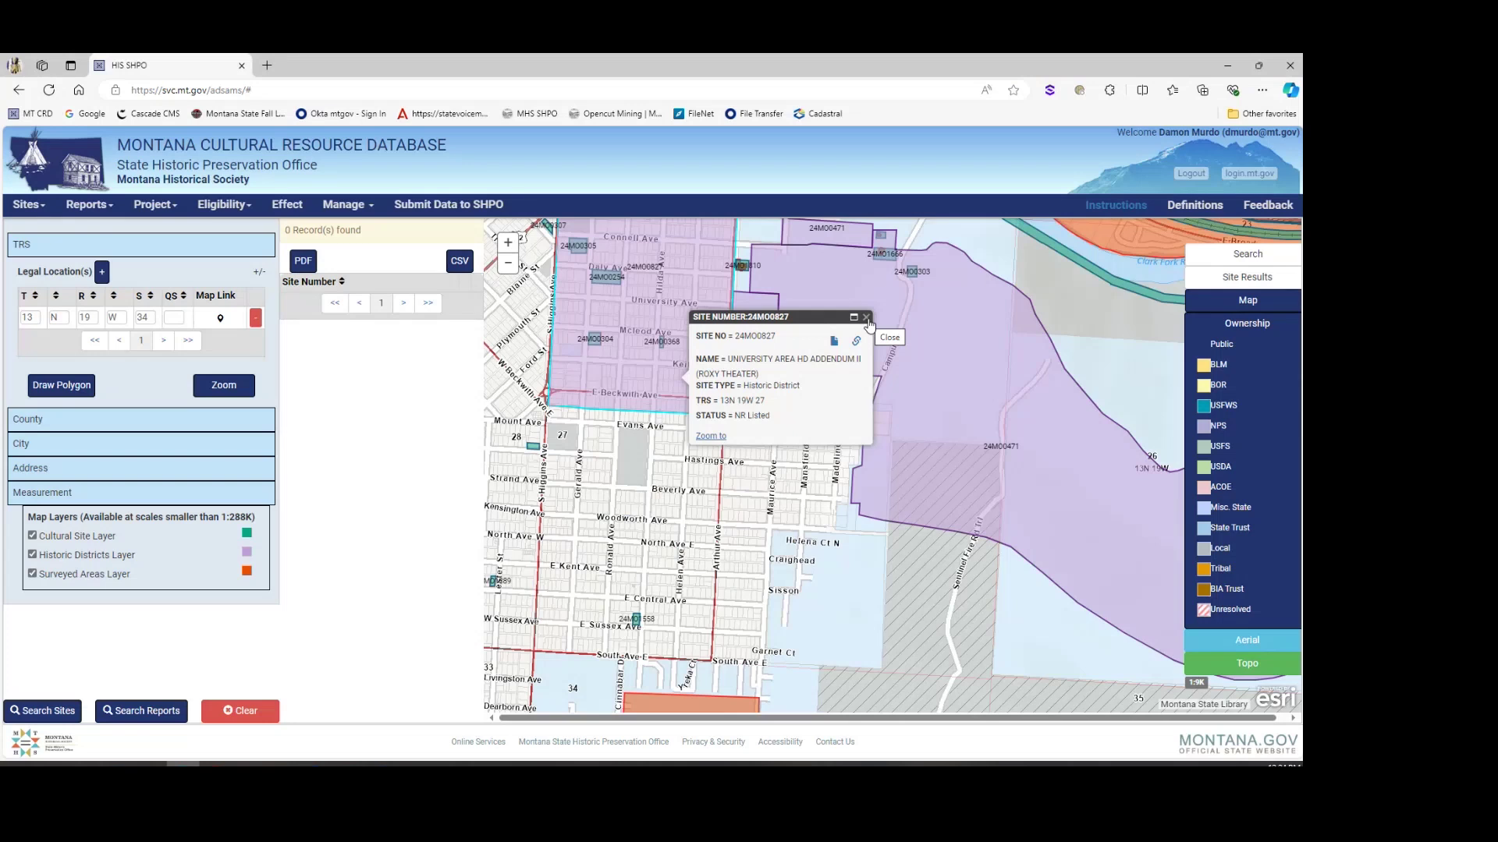
{"action": "left_click", "coordinate": [866, 318]}
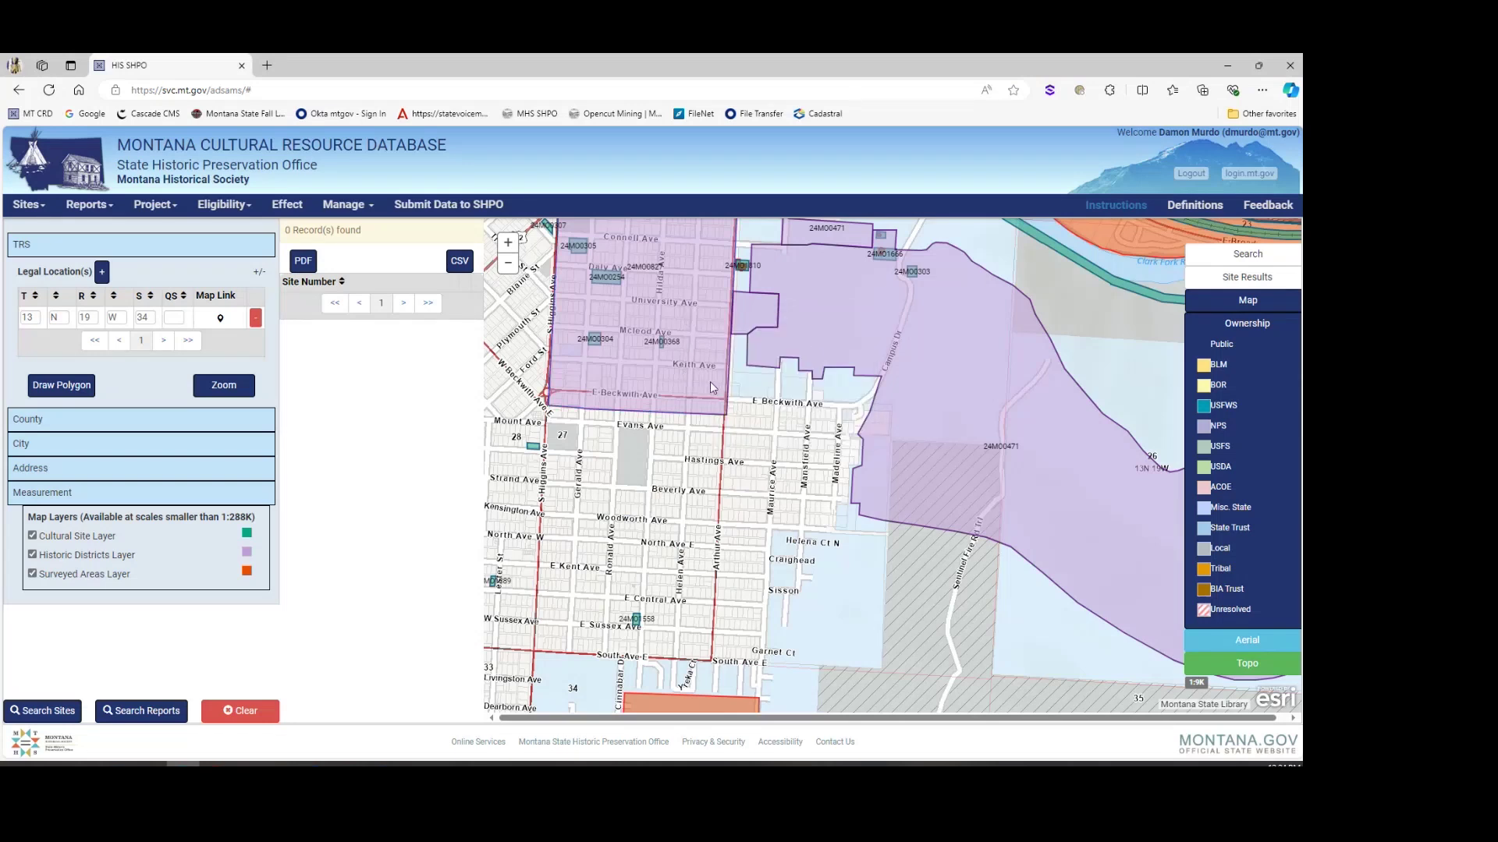
{"action": "left_click", "coordinate": [533, 446]}
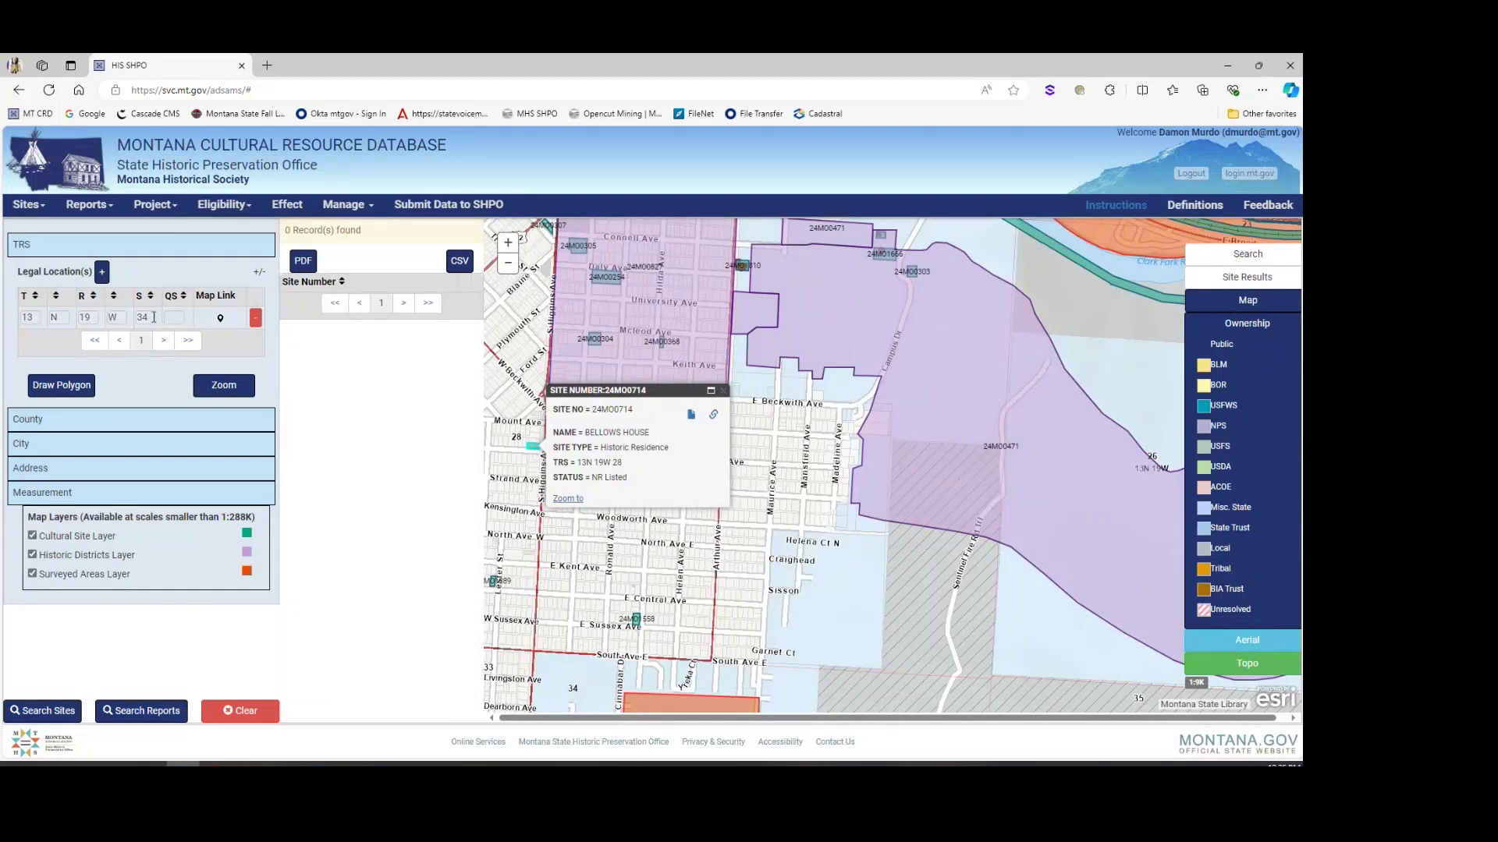
Step: Search T13N R19W section 27 instead of 34 and scroll through the 14 site results
{"action": "left_click", "coordinate": [723, 390]}
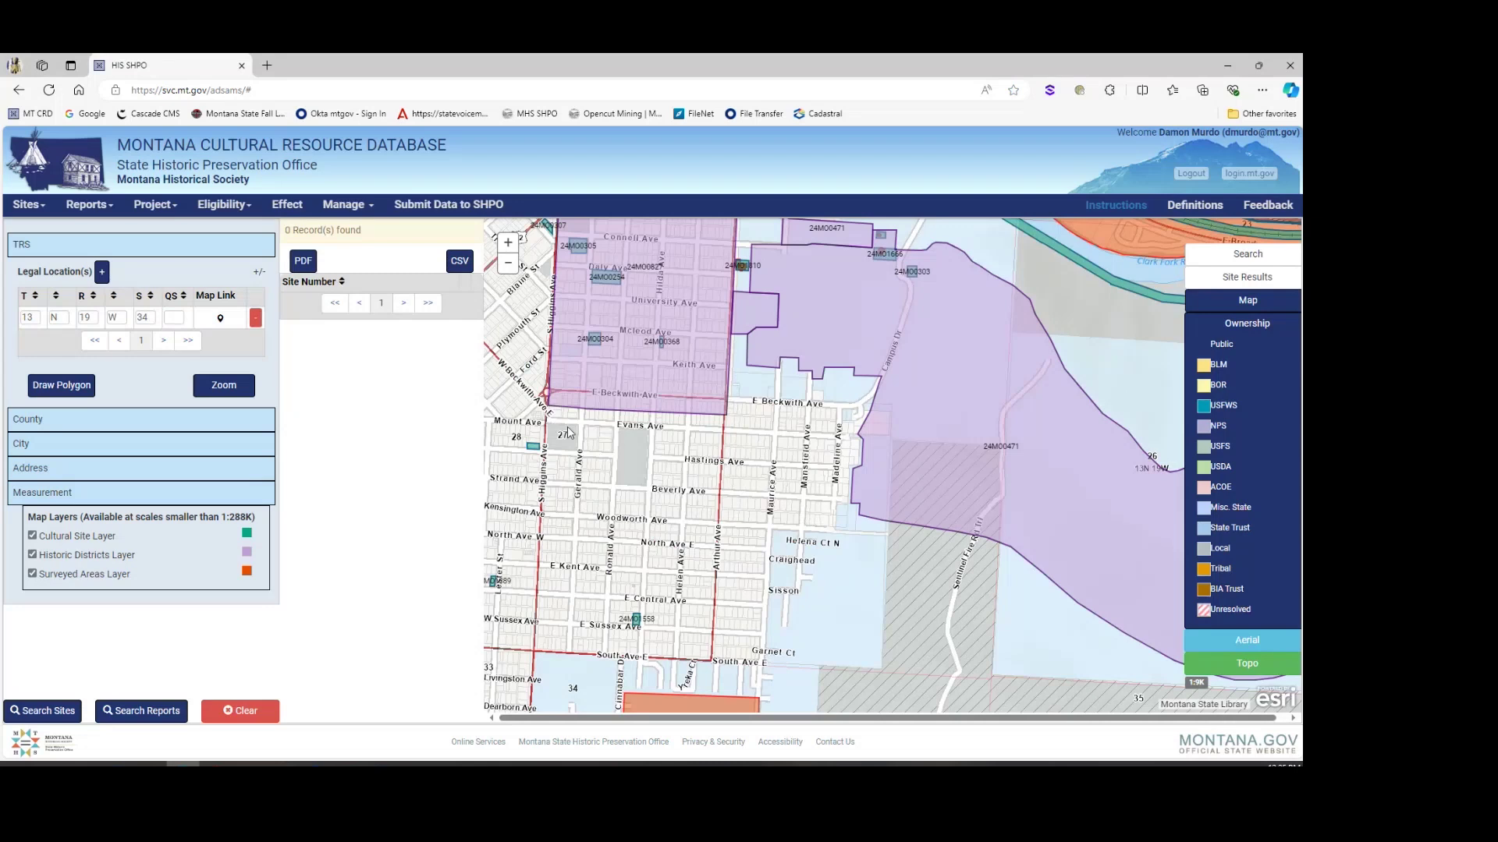
{"action": "left_click_drag", "start_coordinate": [154, 318], "coordinate": [107, 316]}
{"action": "type", "text": "27"}
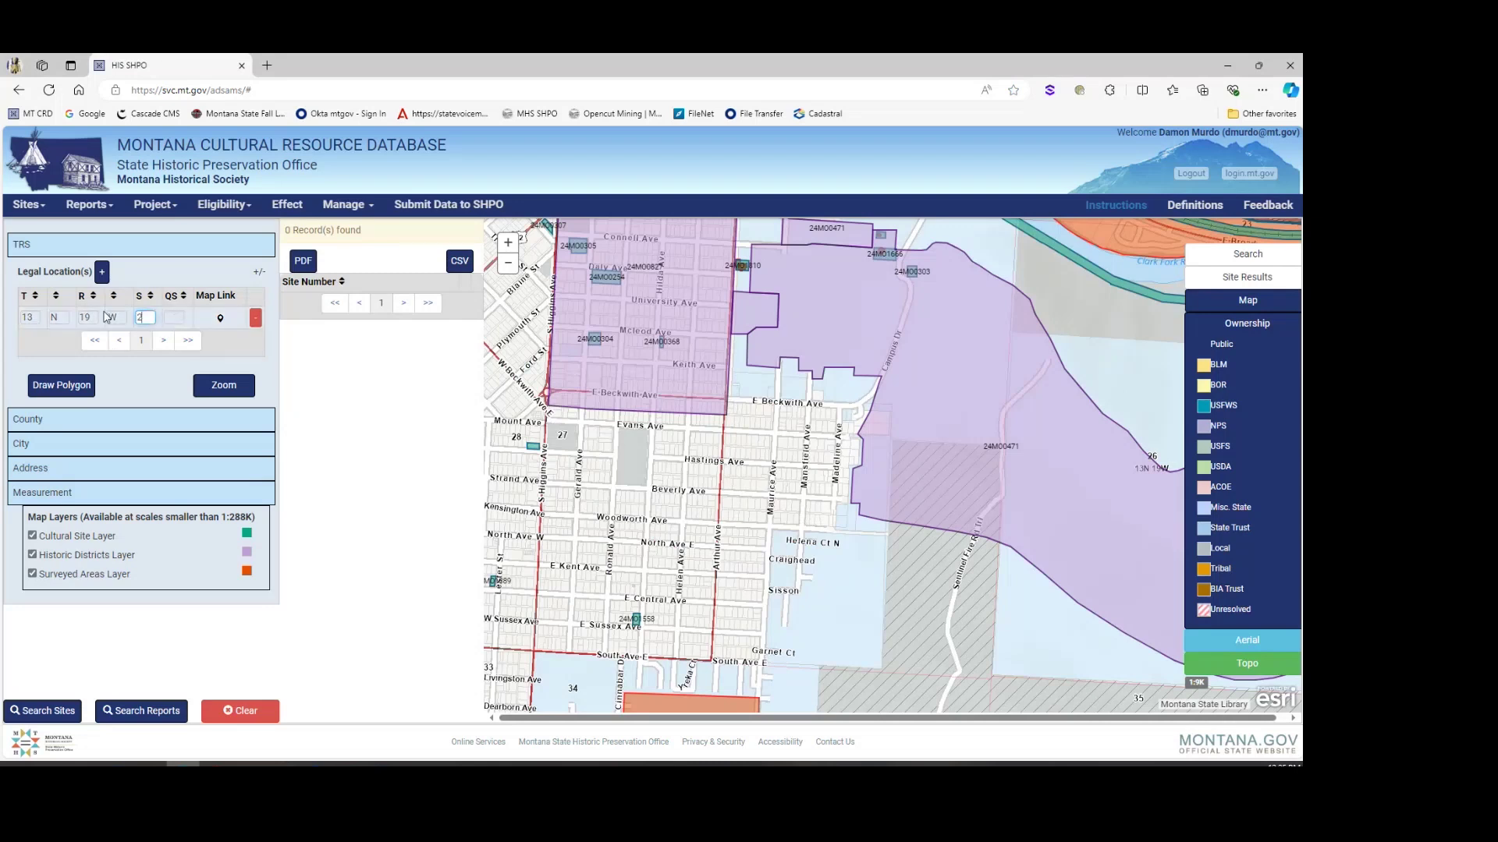
{"action": "left_click", "coordinate": [70, 710]}
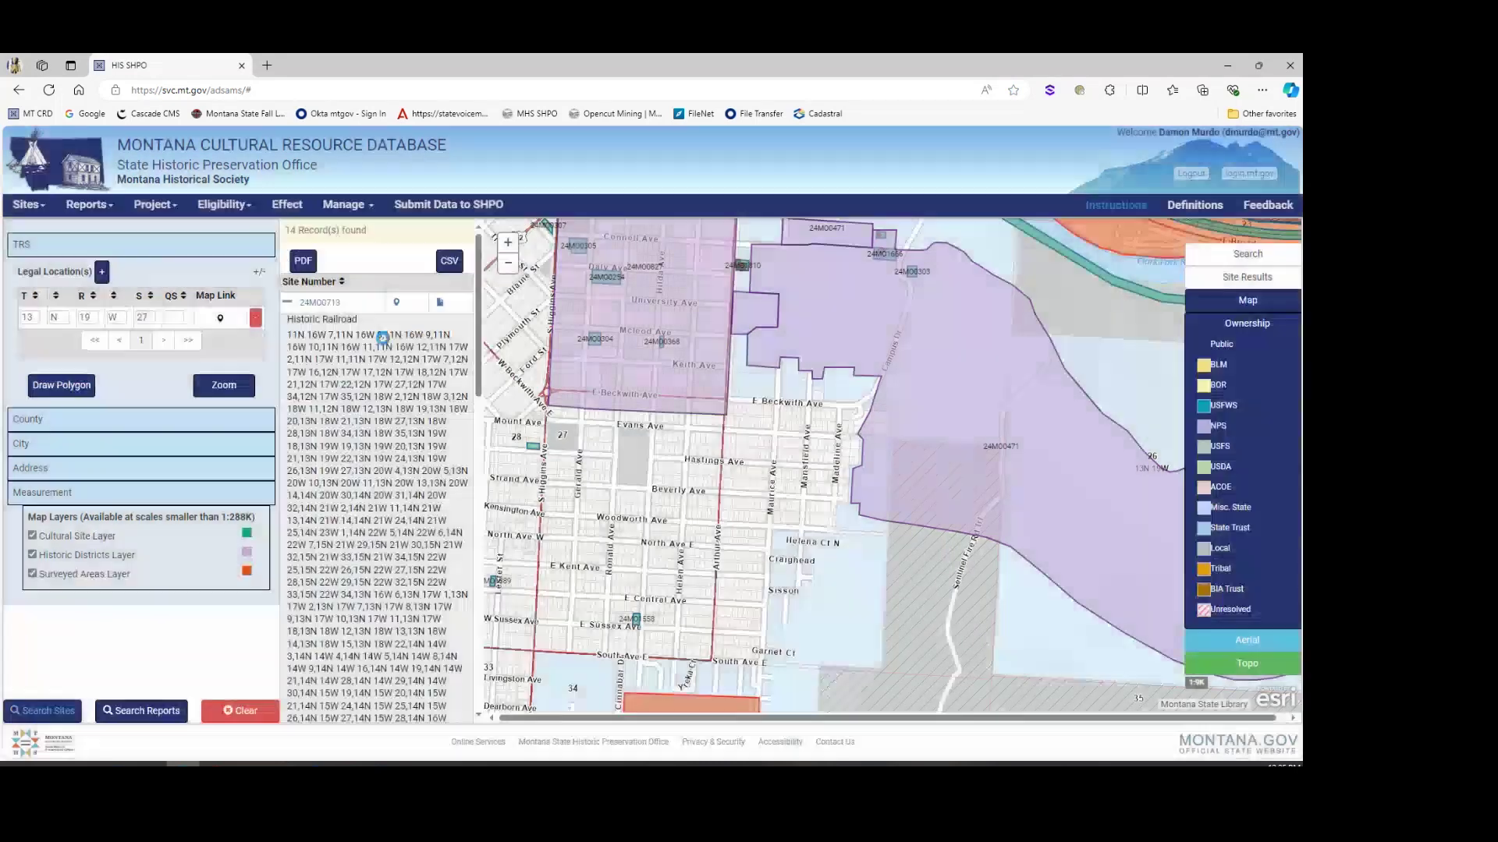
{"action": "left_click_drag", "start_coordinate": [479, 304], "coordinate": [461, 605]}
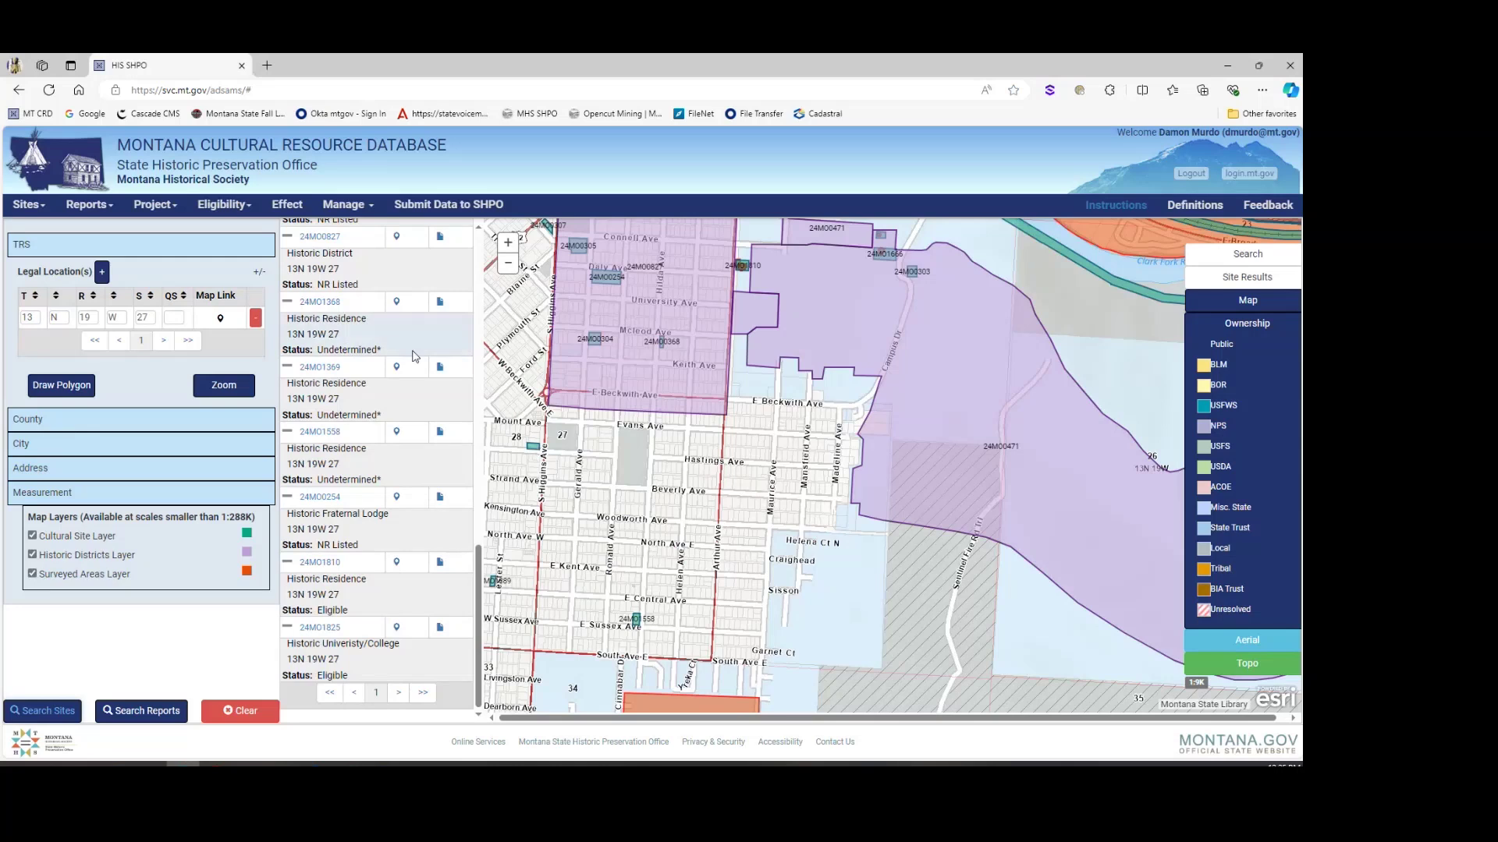
Step: Open the 24MO1369 site record and look over its name and examination date fields
{"action": "left_click", "coordinate": [326, 368]}
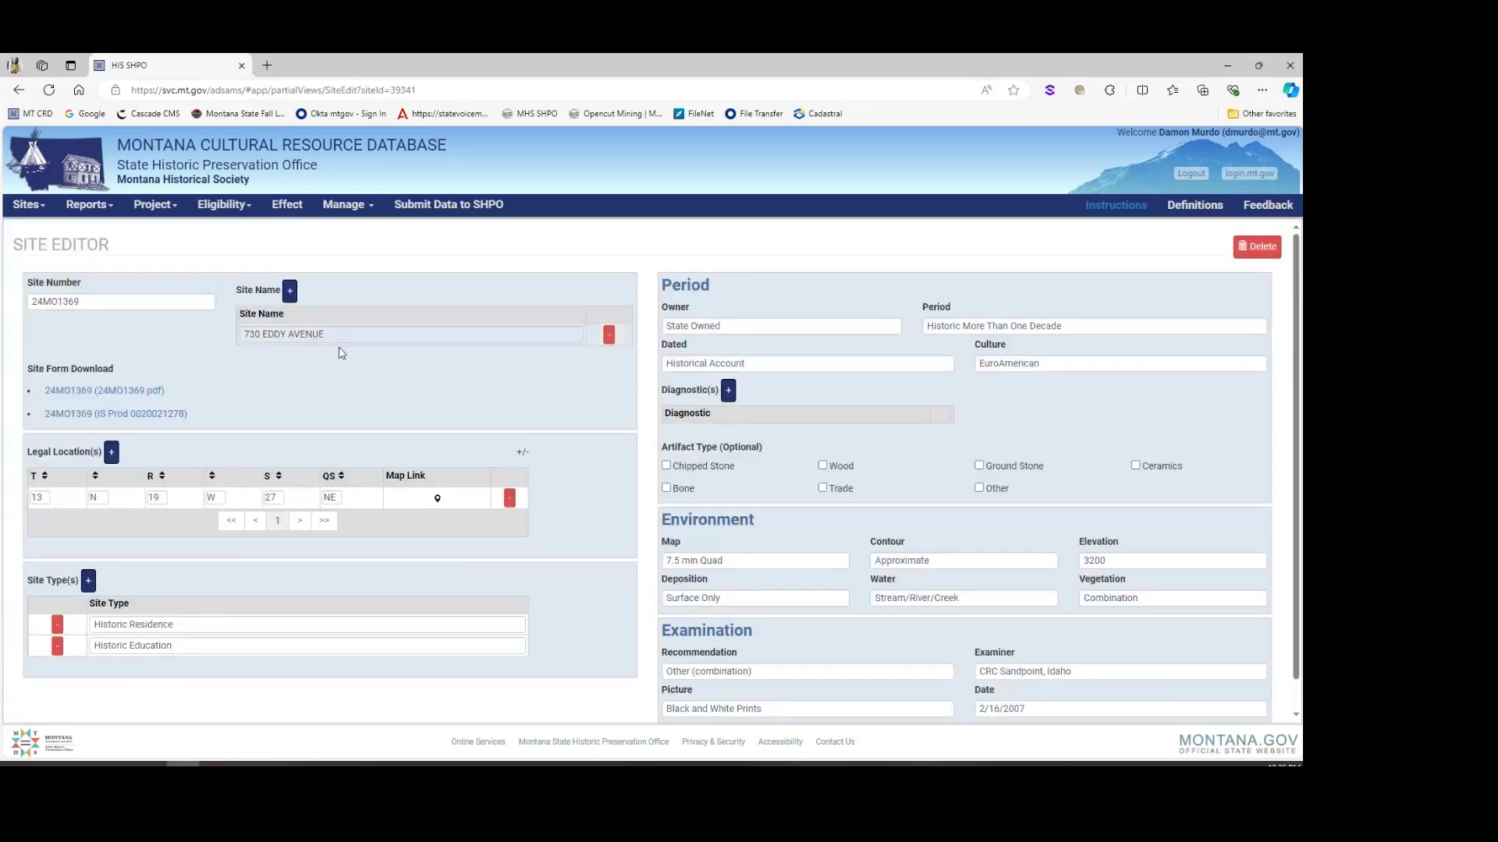
{"action": "triple_click", "coordinate": [342, 300]}
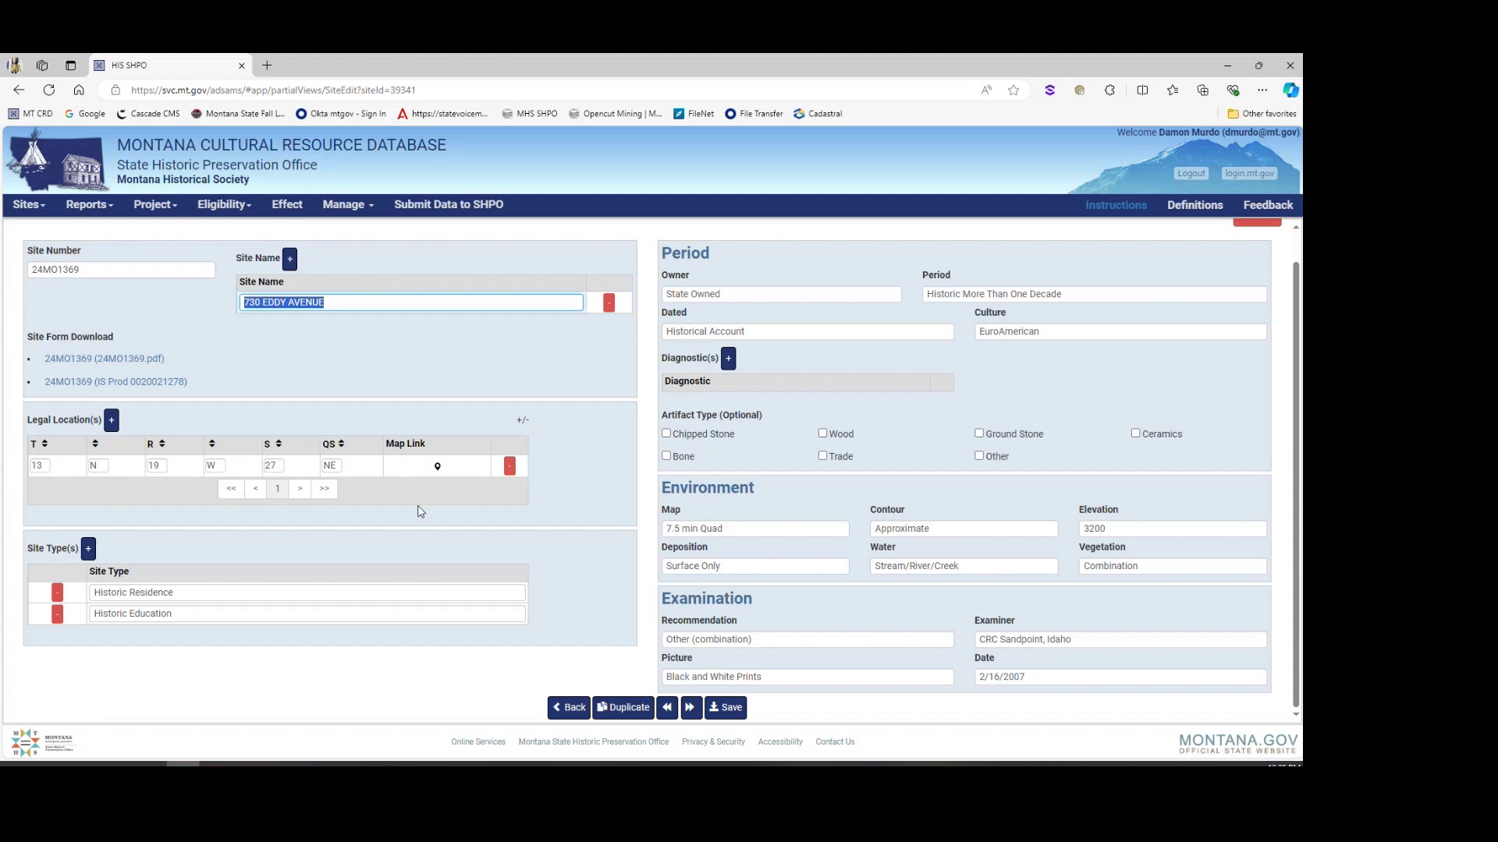
{"action": "left_click", "coordinate": [977, 677]}
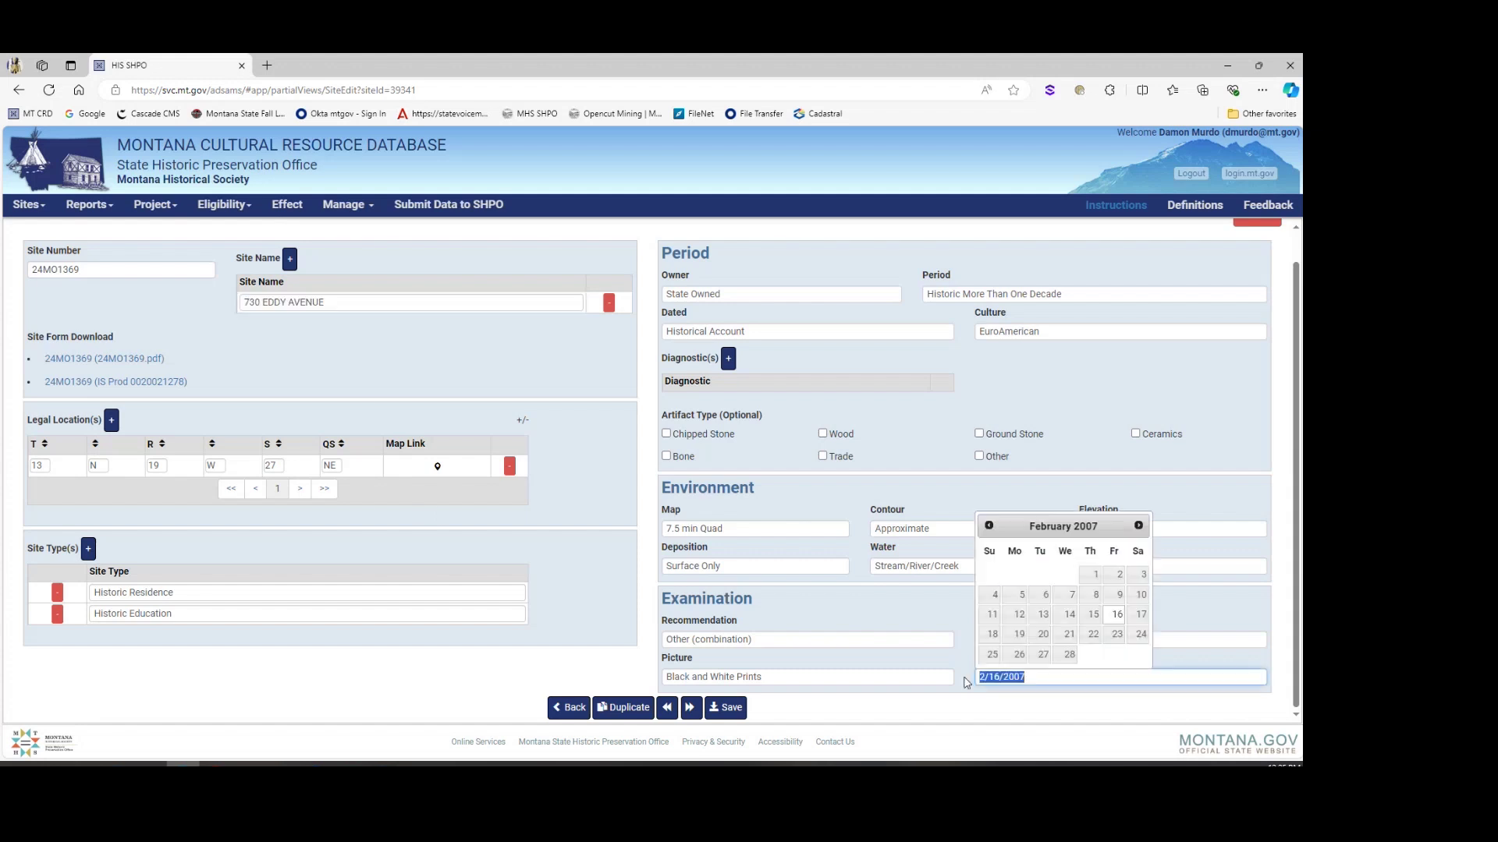
{"action": "left_click", "coordinate": [1028, 696]}
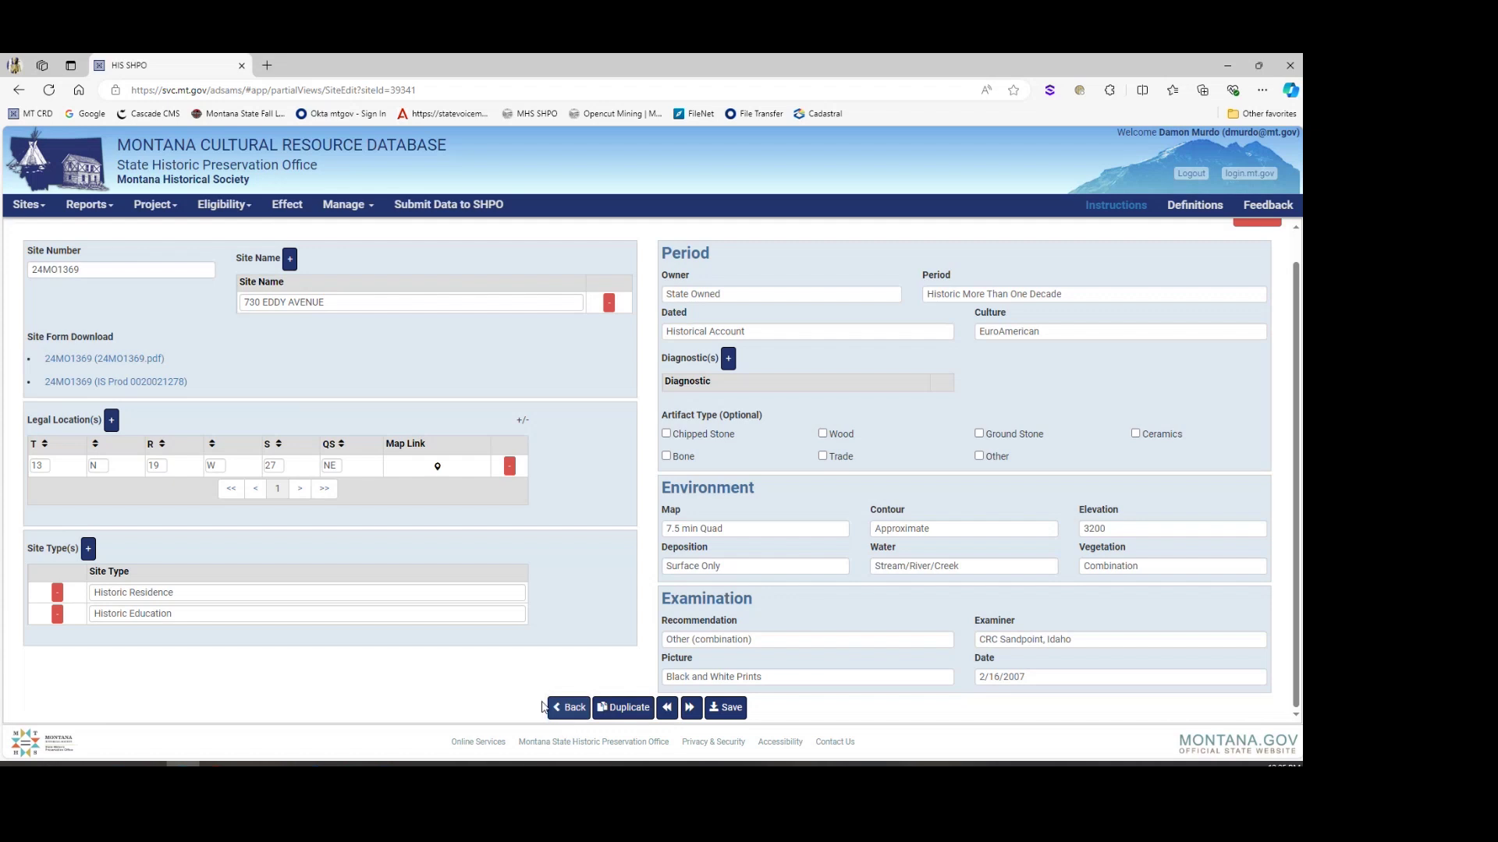
{"action": "left_click", "coordinate": [137, 361]}
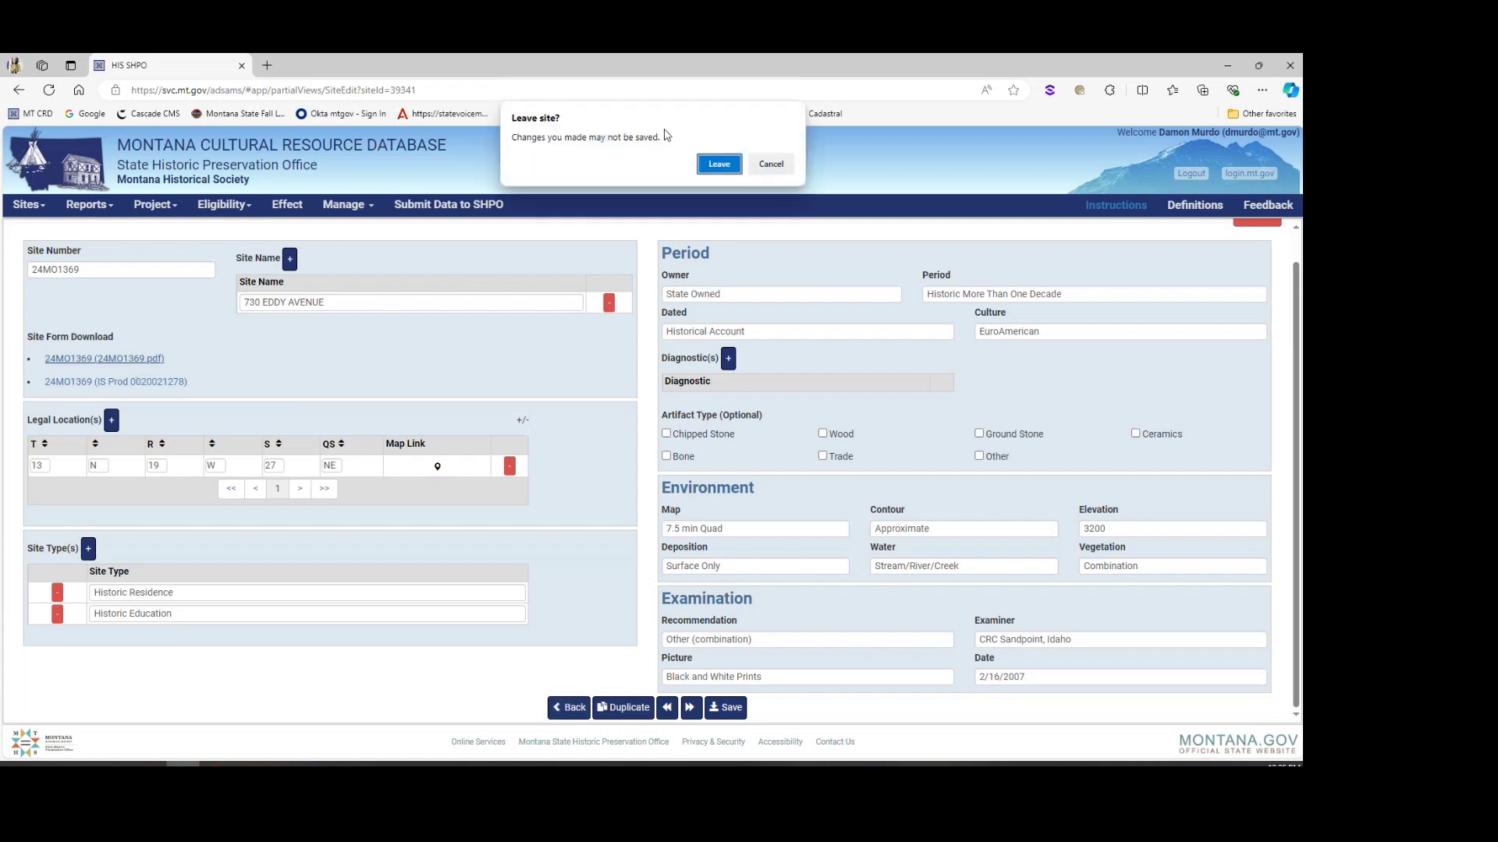
{"action": "left_click", "coordinate": [770, 164]}
Step: Download the second 24MO1369 site form and open the PDF in Acrobat
{"action": "left_click", "coordinate": [88, 382]}
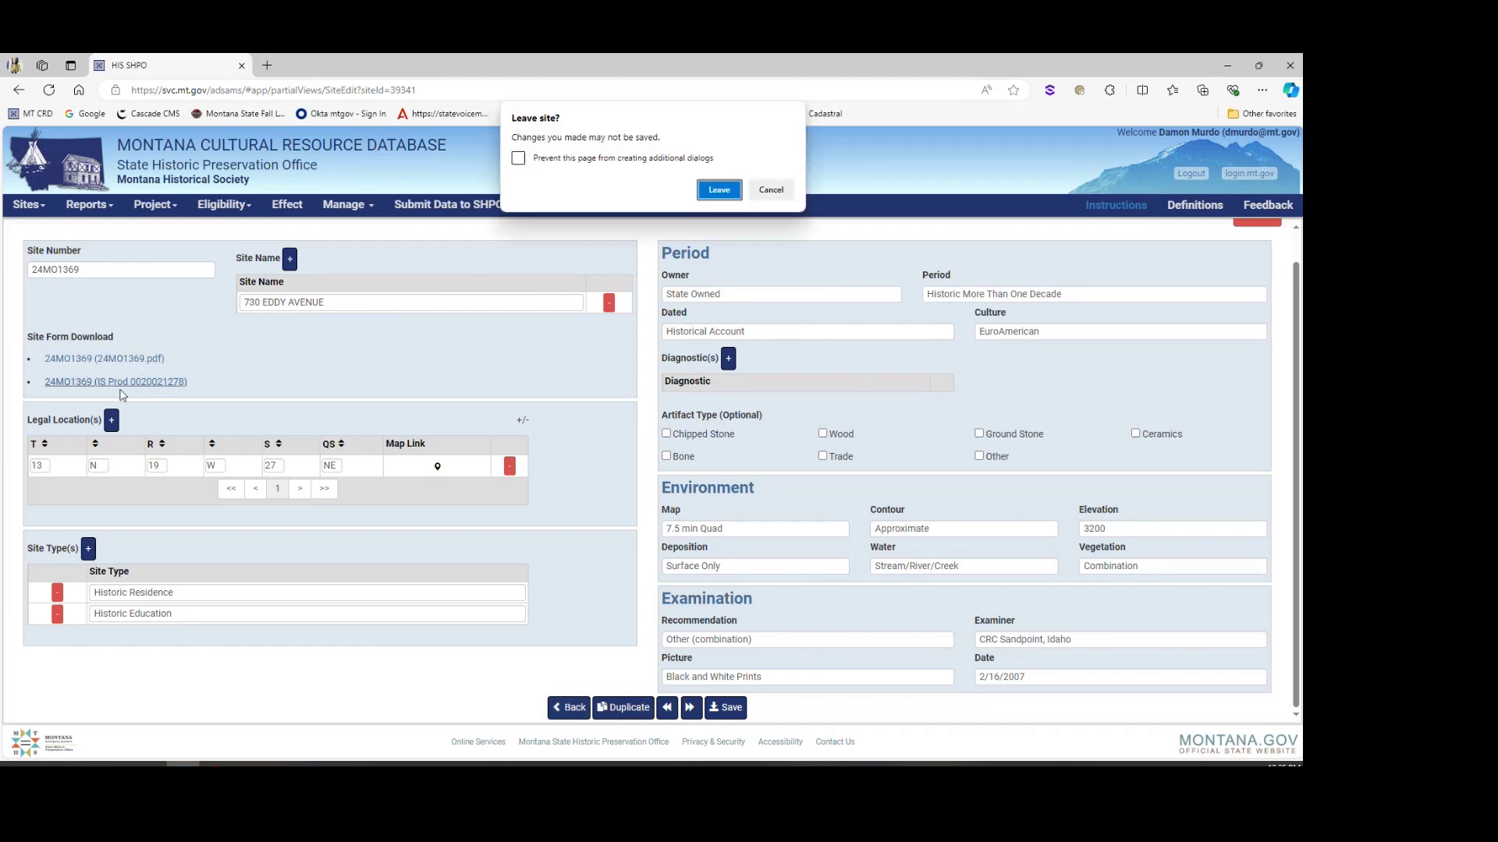
{"action": "left_click", "coordinate": [718, 191]}
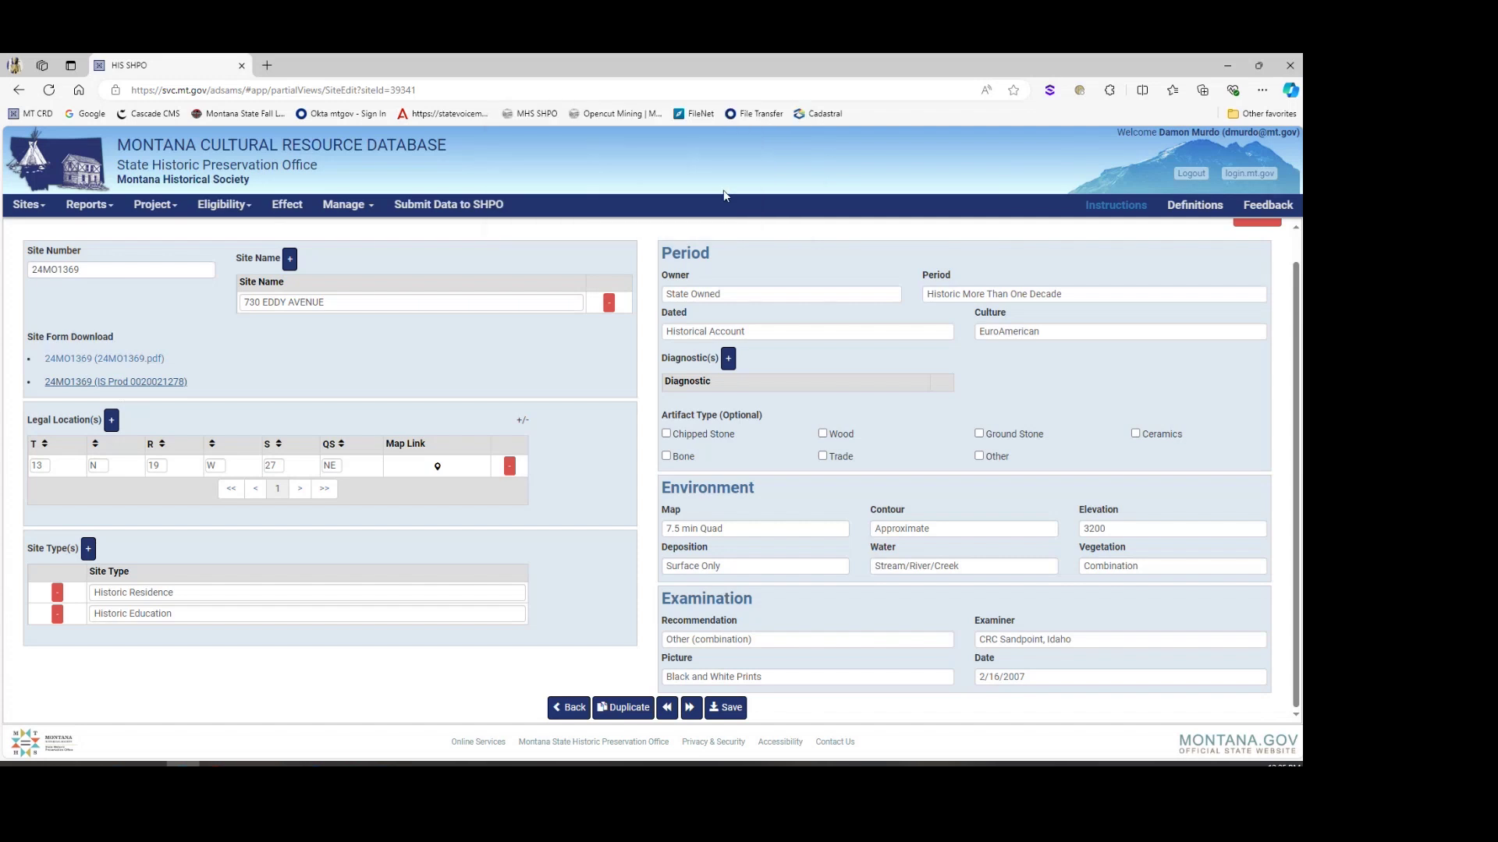
{"action": "left_click", "coordinate": [1014, 150]}
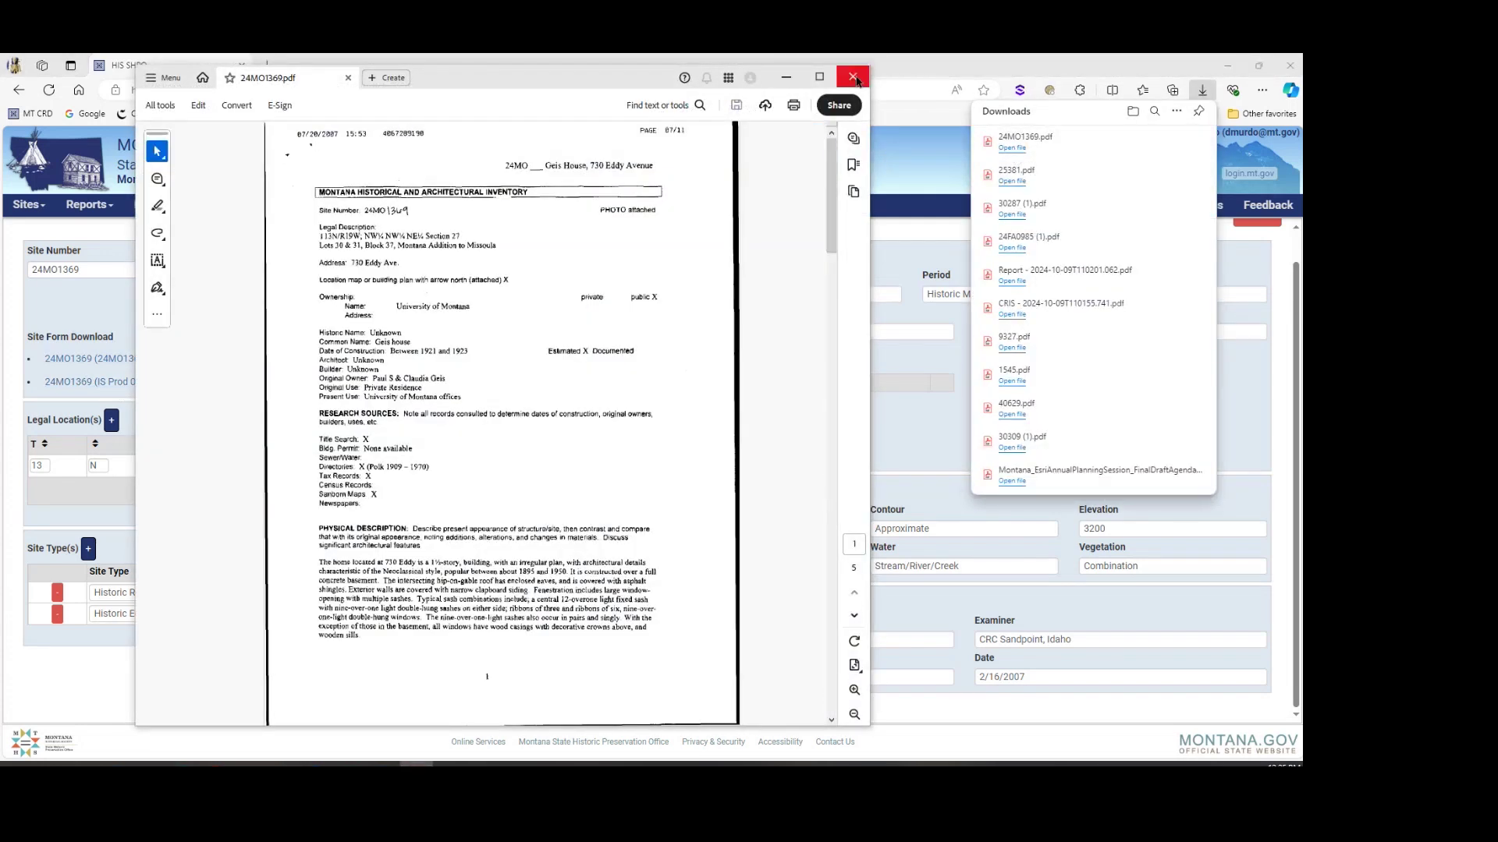
Step: Close the first PDF, then download and open the other form, 24MO1369 (1).pdf
{"action": "left_click", "coordinate": [853, 77]}
{"action": "left_click", "coordinate": [129, 360]}
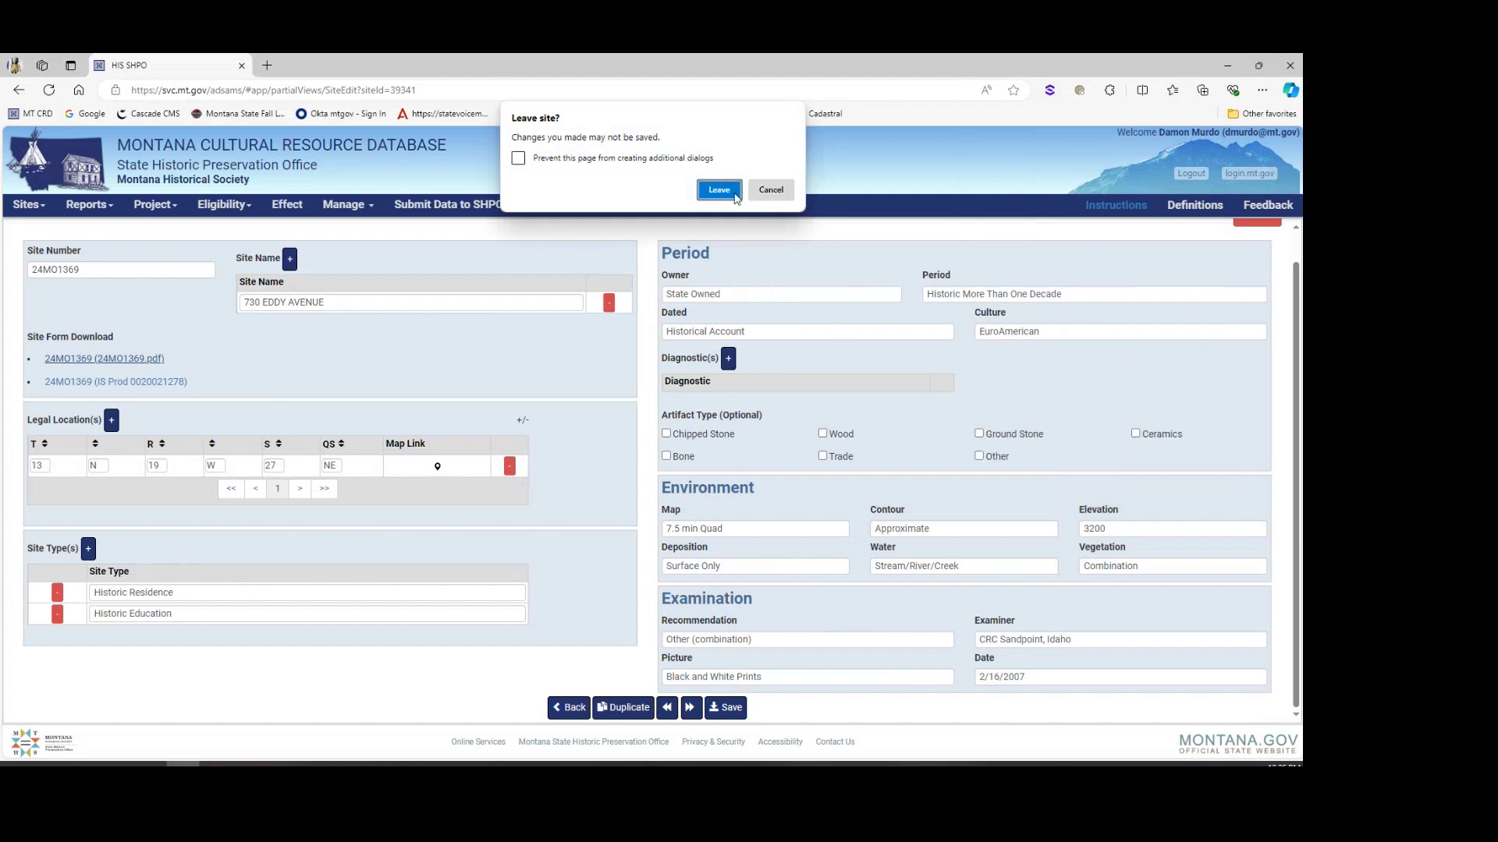
{"action": "left_click", "coordinate": [718, 191]}
{"action": "left_click", "coordinate": [1013, 149]}
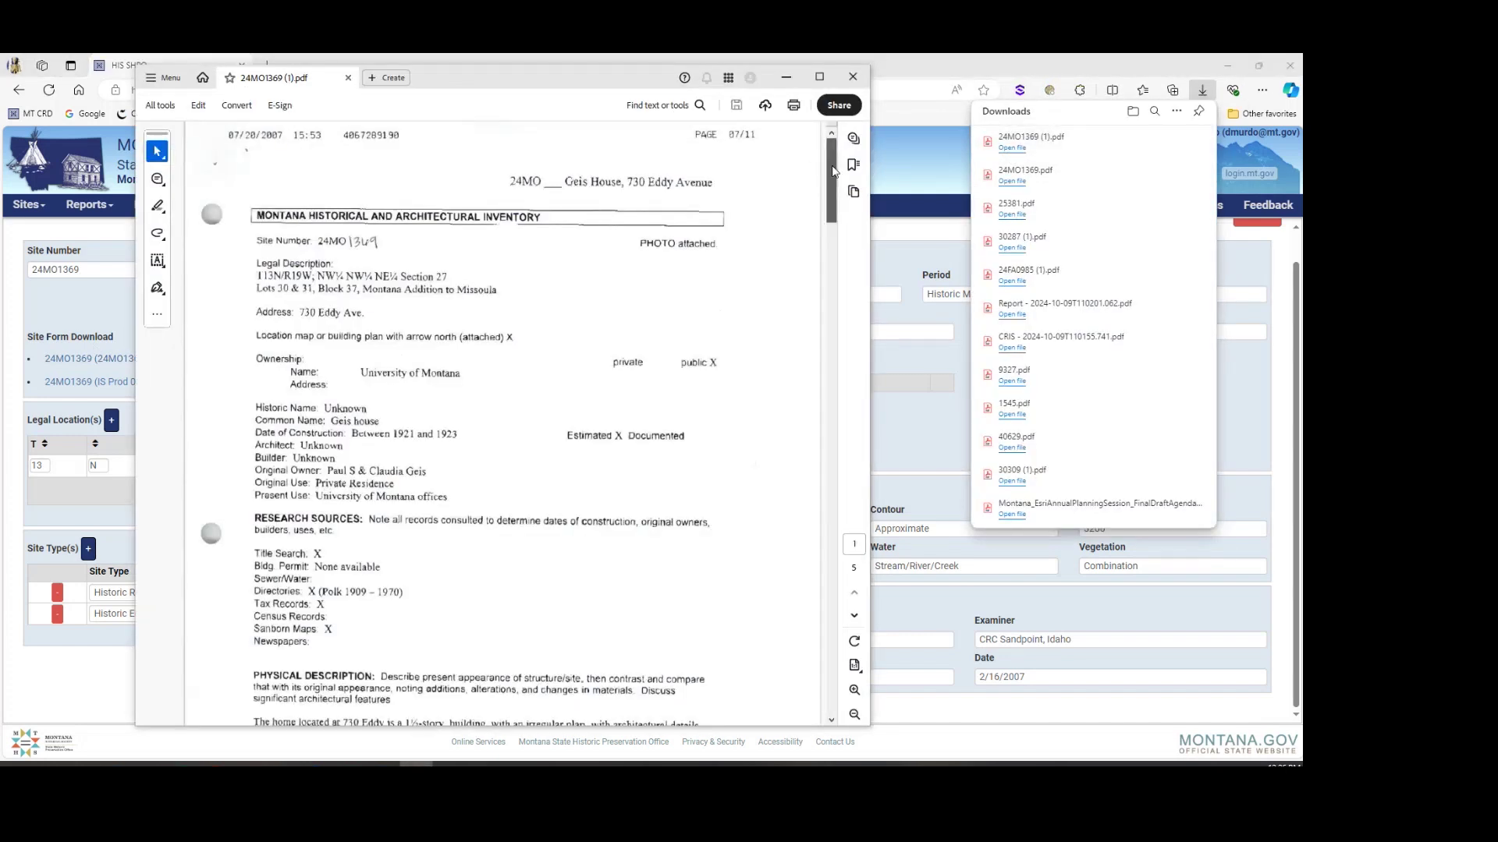
Step: Read through the form to the final photo page, then close it and Acrobat
{"action": "left_click_drag", "start_coordinate": [837, 170], "coordinate": [851, 345]}
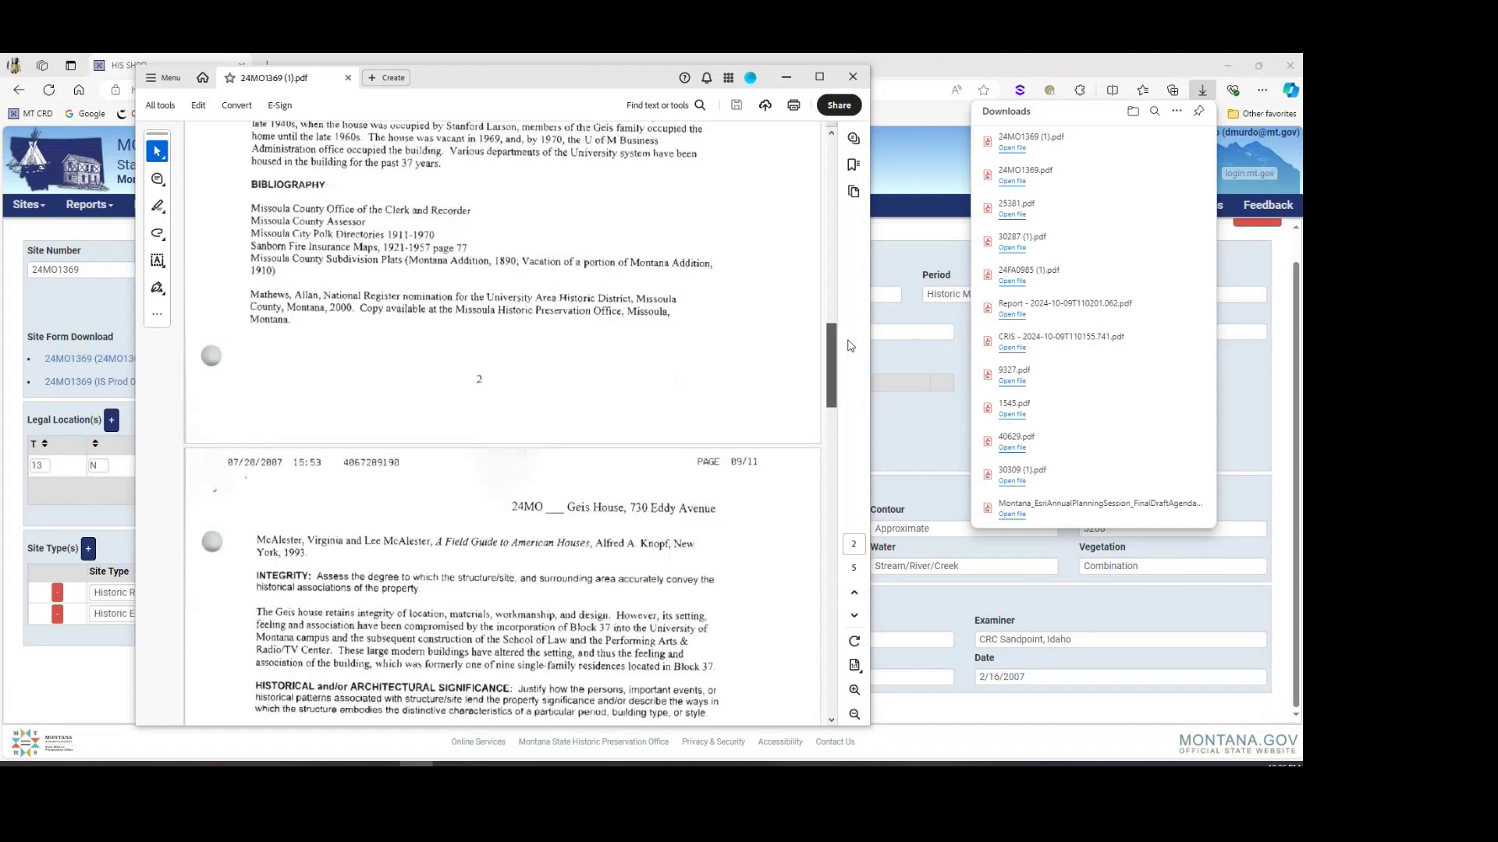
{"action": "left_click_drag", "start_coordinate": [850, 346], "coordinate": [838, 591]}
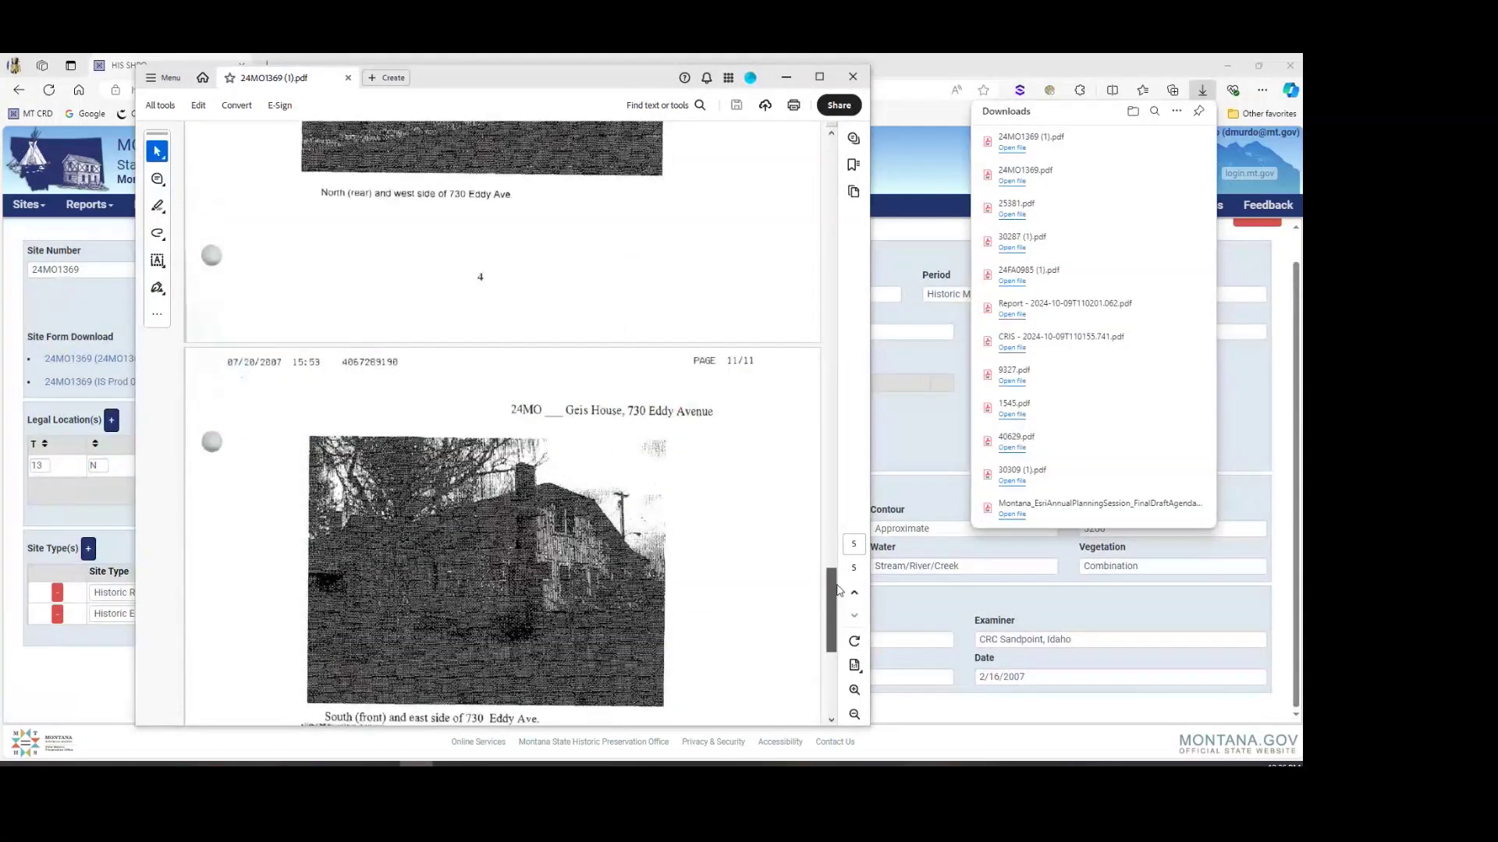
{"action": "scroll", "coordinate": [838, 590], "scroll_direction": "up", "scroll_amount": 1}
{"action": "left_click_drag", "start_coordinate": [224, 412], "coordinate": [762, 407]}
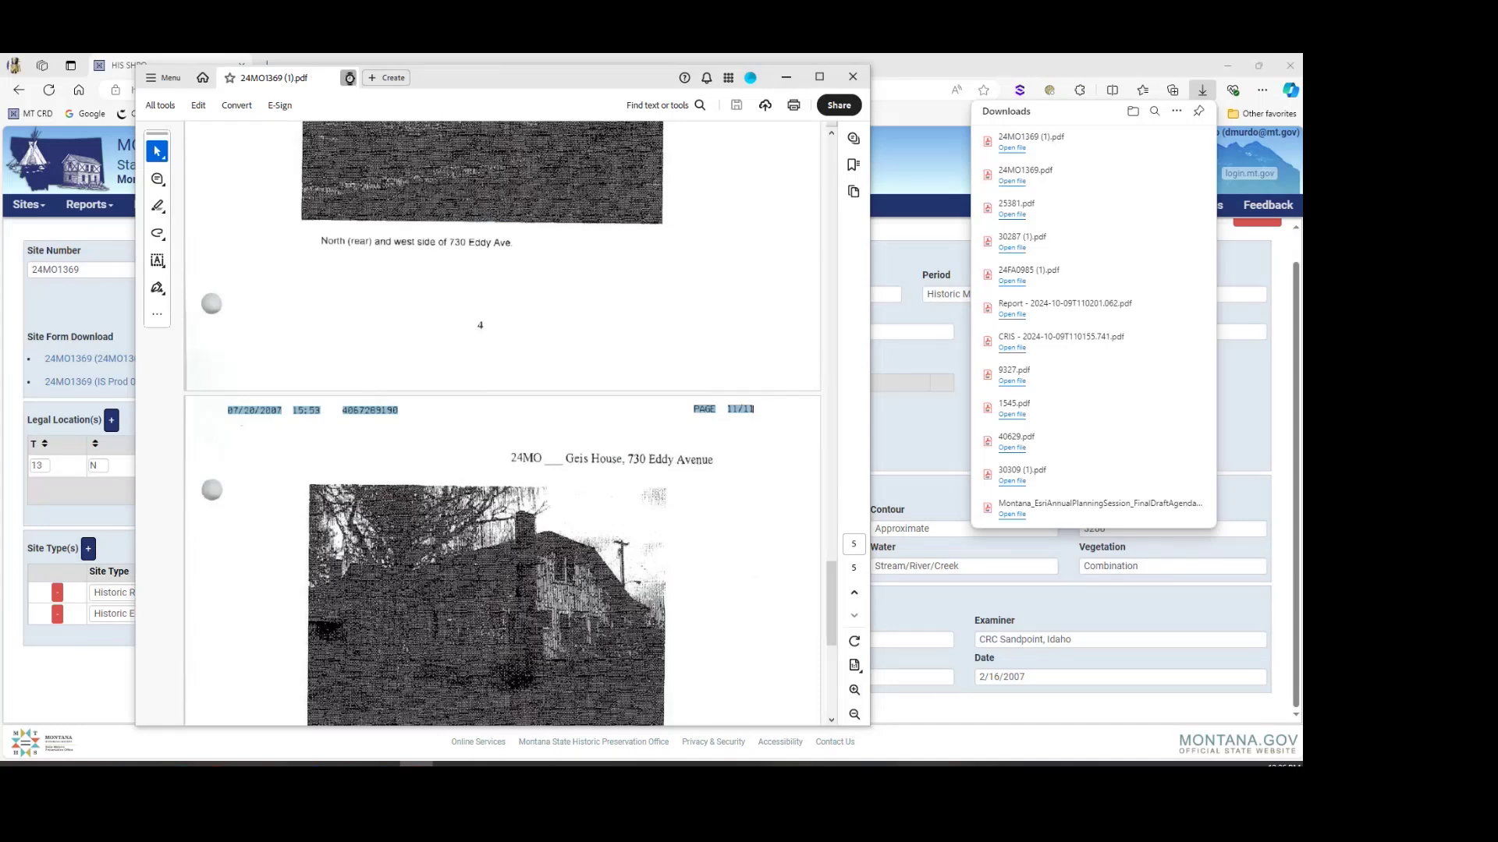
{"action": "left_click", "coordinate": [348, 79]}
{"action": "left_click", "coordinate": [856, 77]}
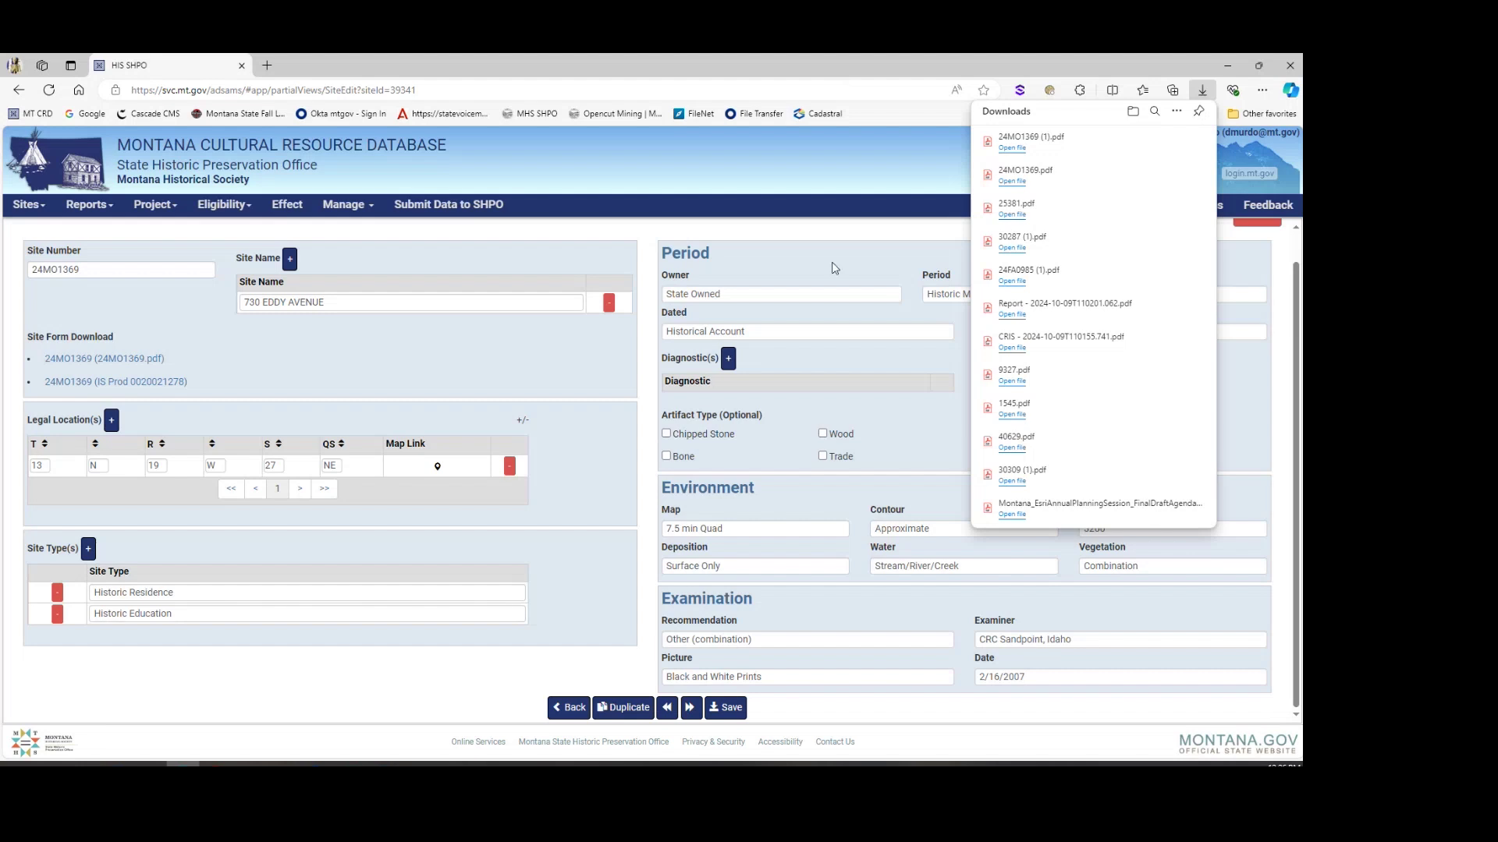
{"action": "left_click", "coordinate": [569, 707]}
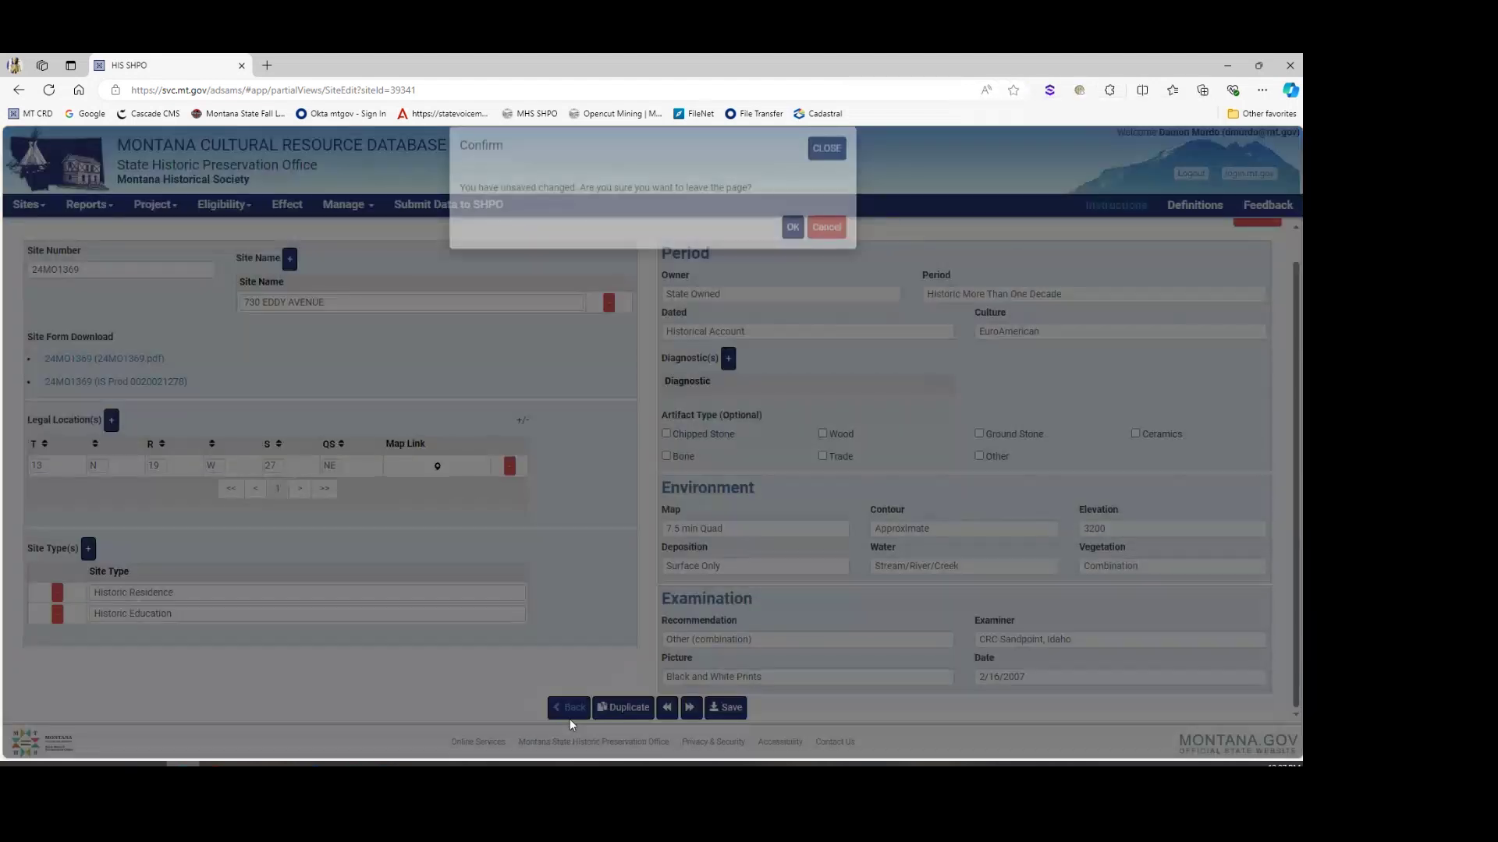
{"action": "left_click", "coordinate": [792, 248]}
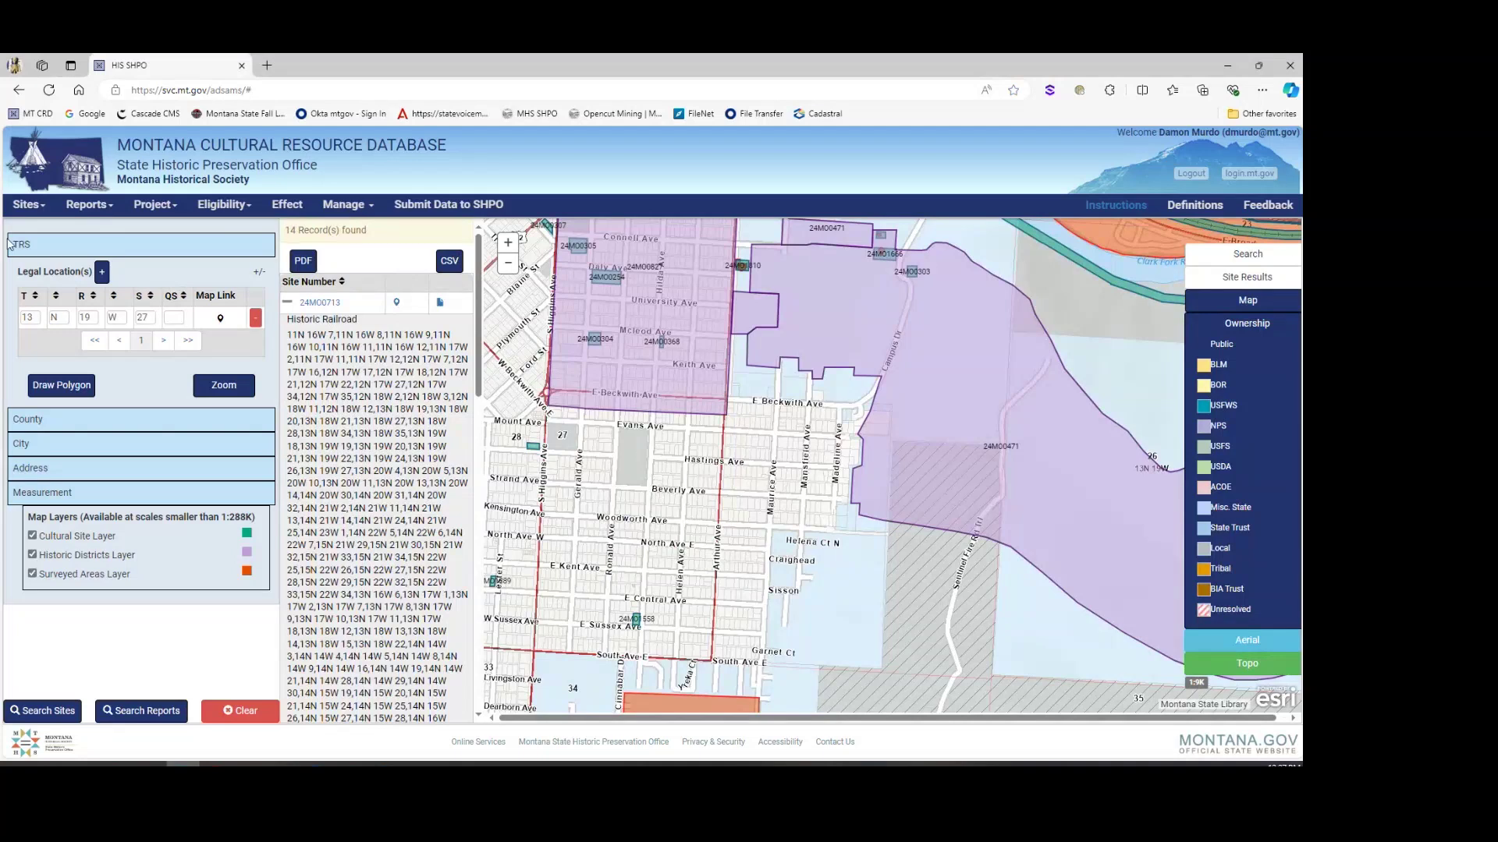
Step: Go to the Sites Document Search page and look over its criteria
{"action": "left_click", "coordinate": [27, 204]}
{"action": "left_click", "coordinate": [35, 230]}
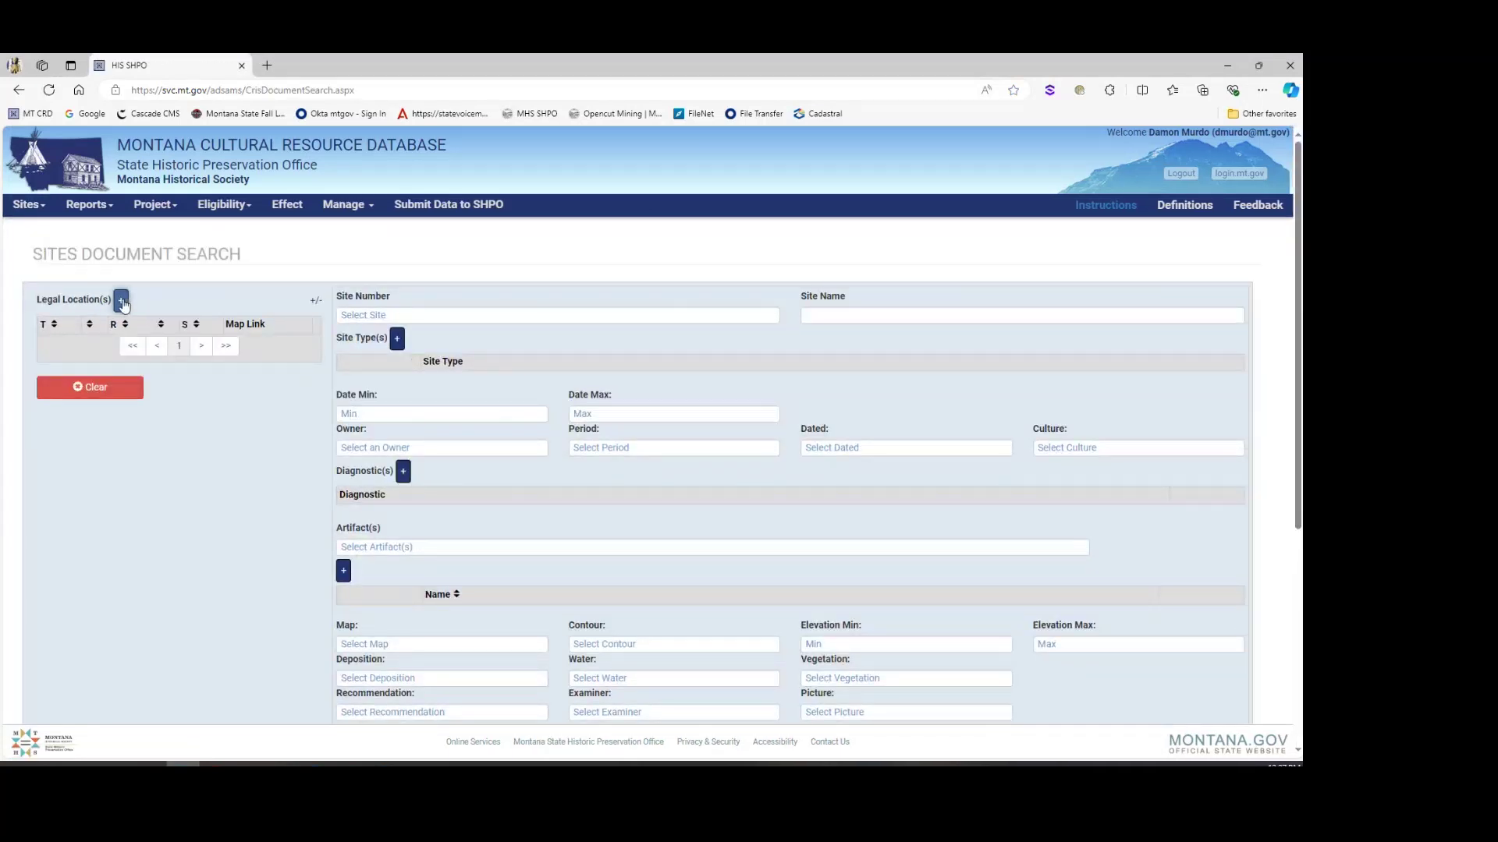
{"action": "scroll", "coordinate": [312, 351], "scroll_direction": "down", "scroll_amount": 1}
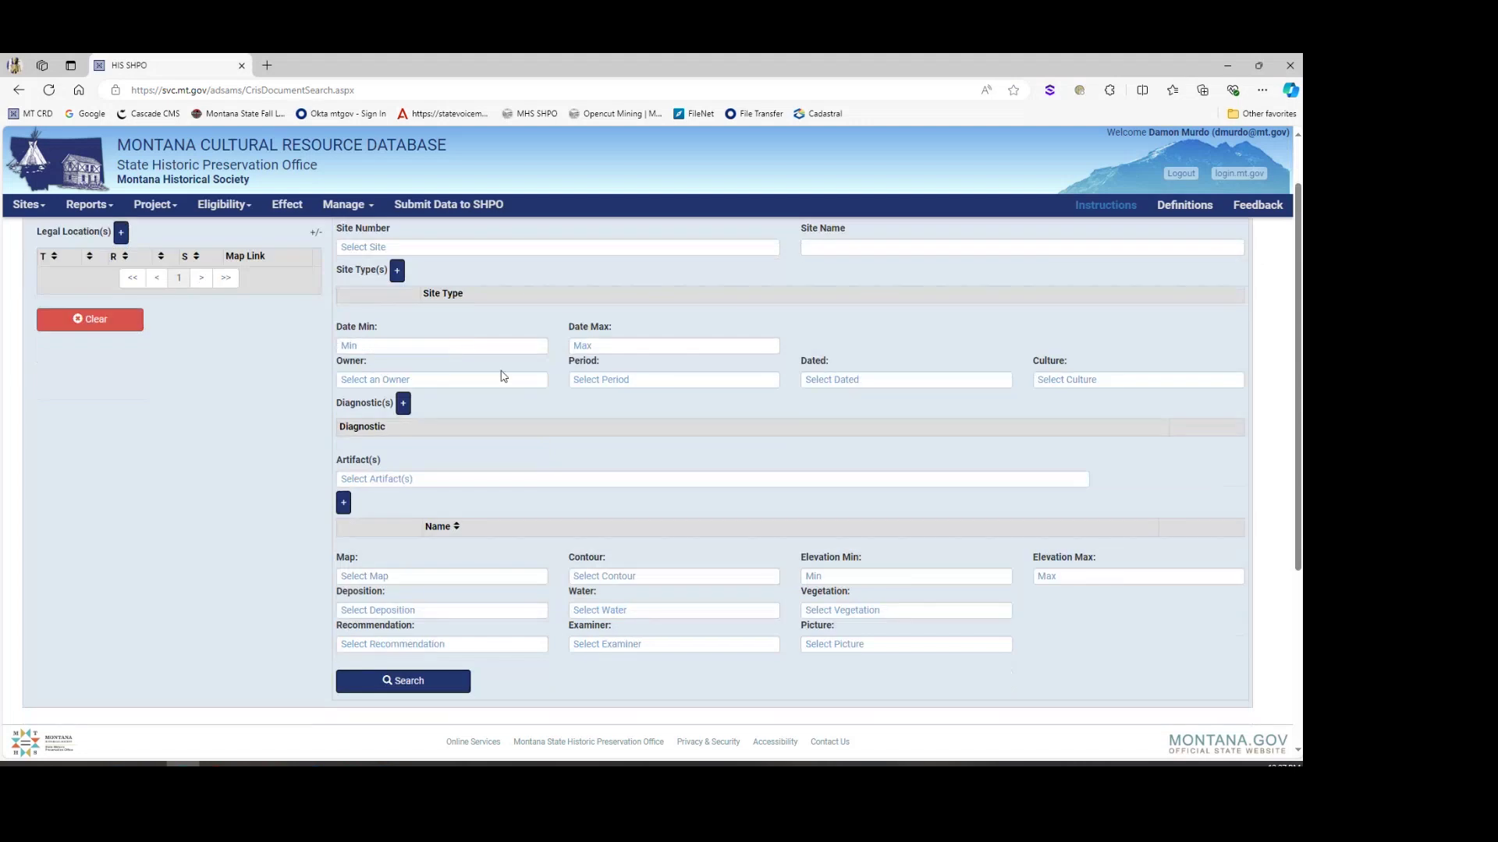
{"action": "scroll", "coordinate": [799, 343], "scroll_direction": "down", "scroll_amount": 1}
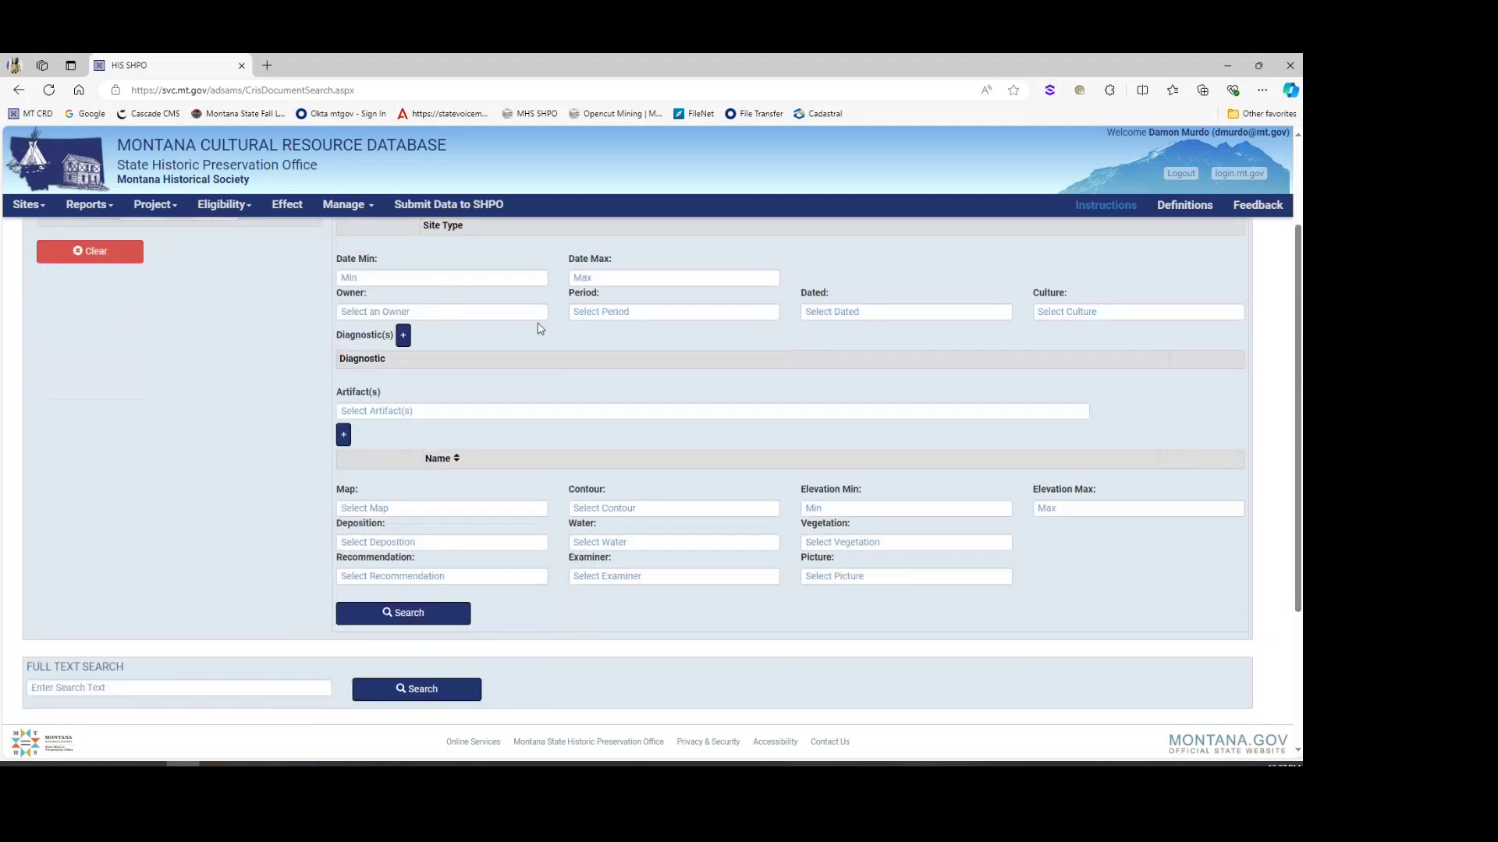
{"action": "scroll", "coordinate": [535, 325], "scroll_direction": "up", "scroll_amount": 1}
Step: Add a site type criterion set to Historic Mining
{"action": "left_click", "coordinate": [398, 269]}
{"action": "left_click", "coordinate": [472, 314]}
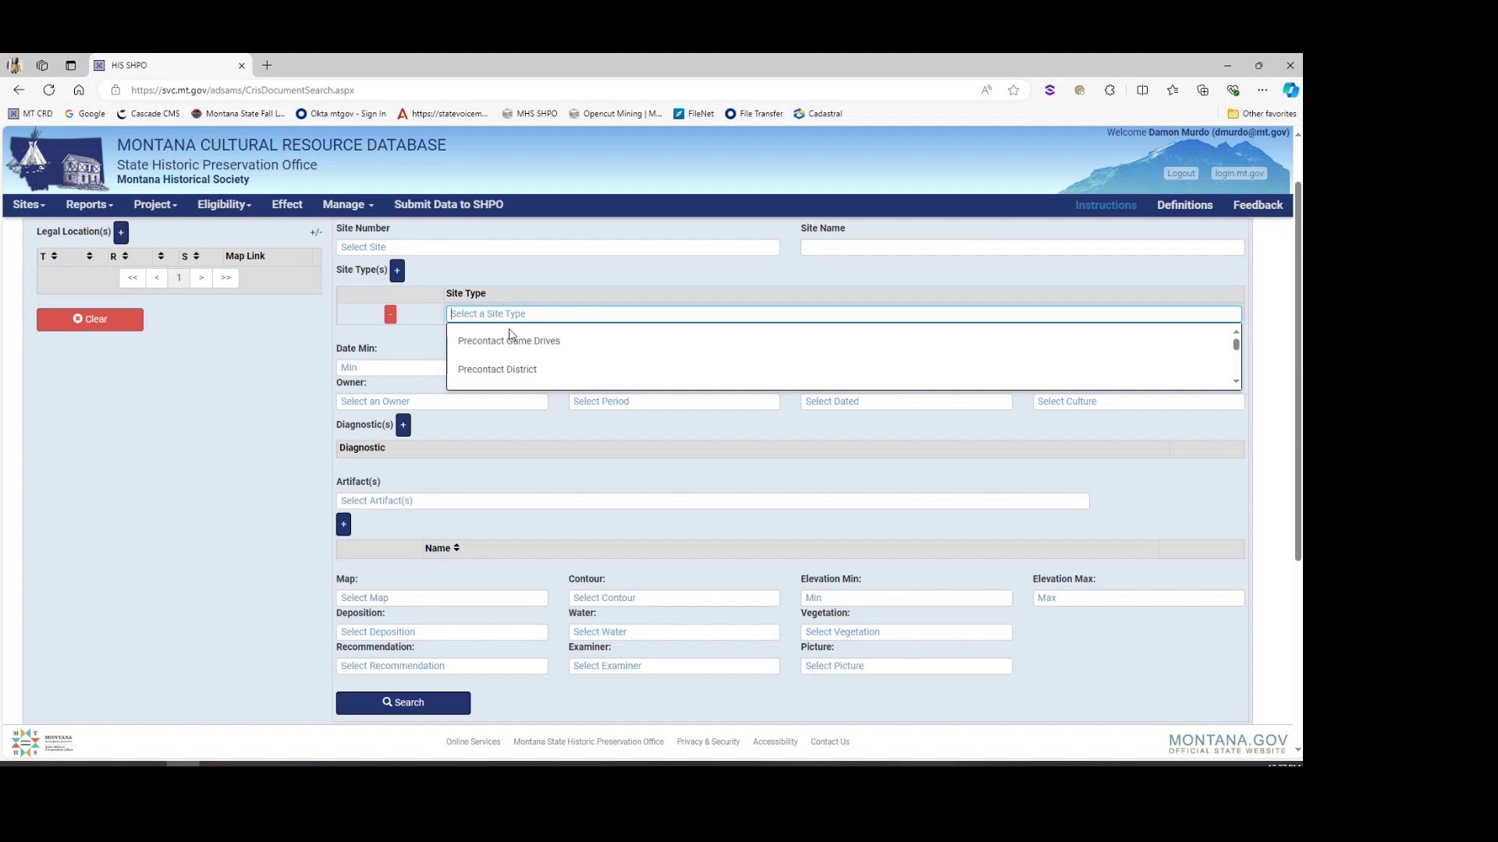
{"action": "type", "text": "his"}
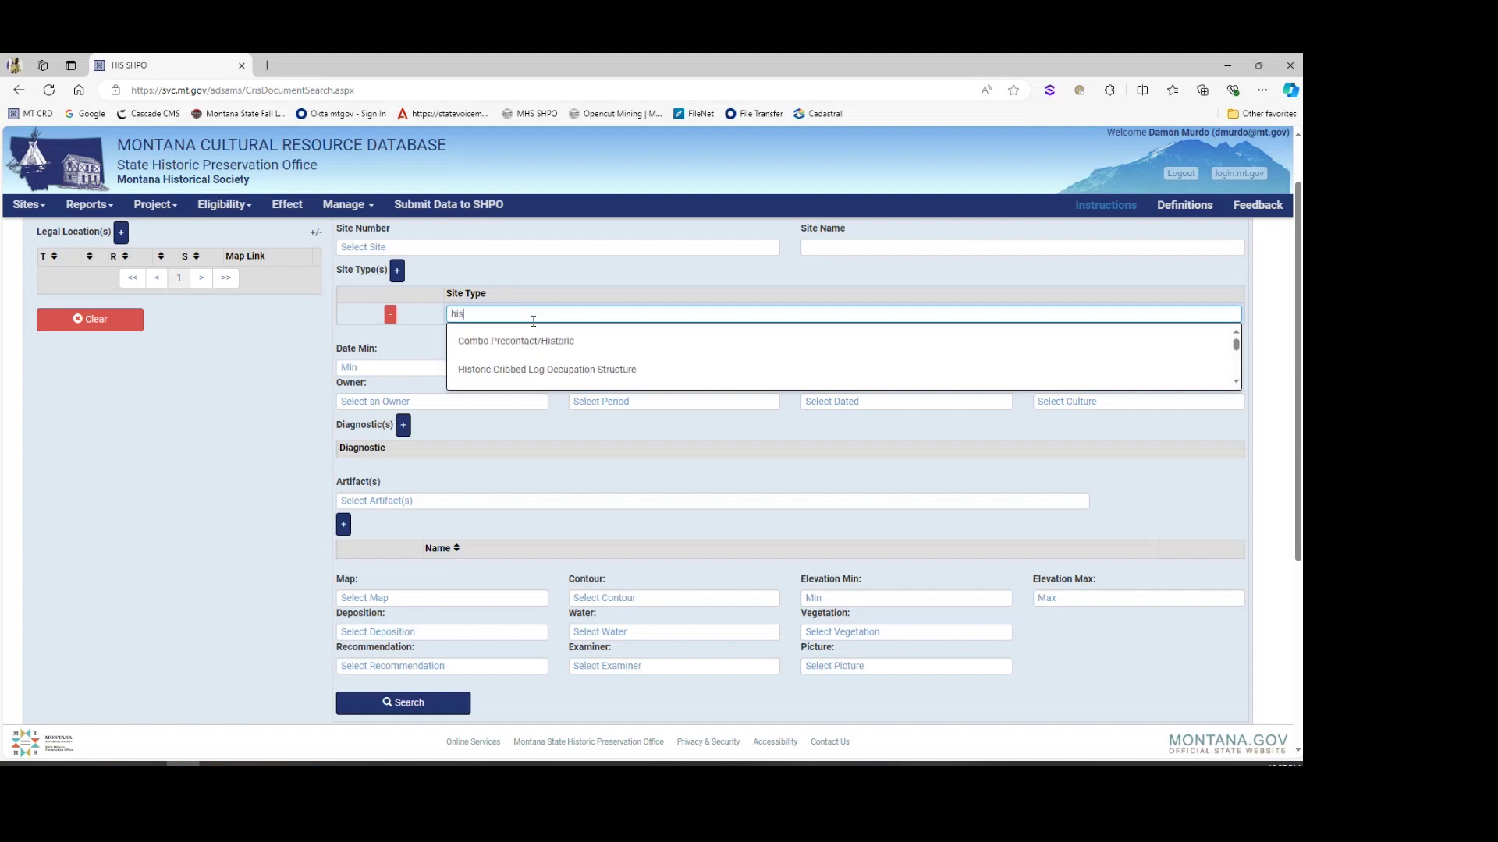
{"action": "type", "text": "toric min"}
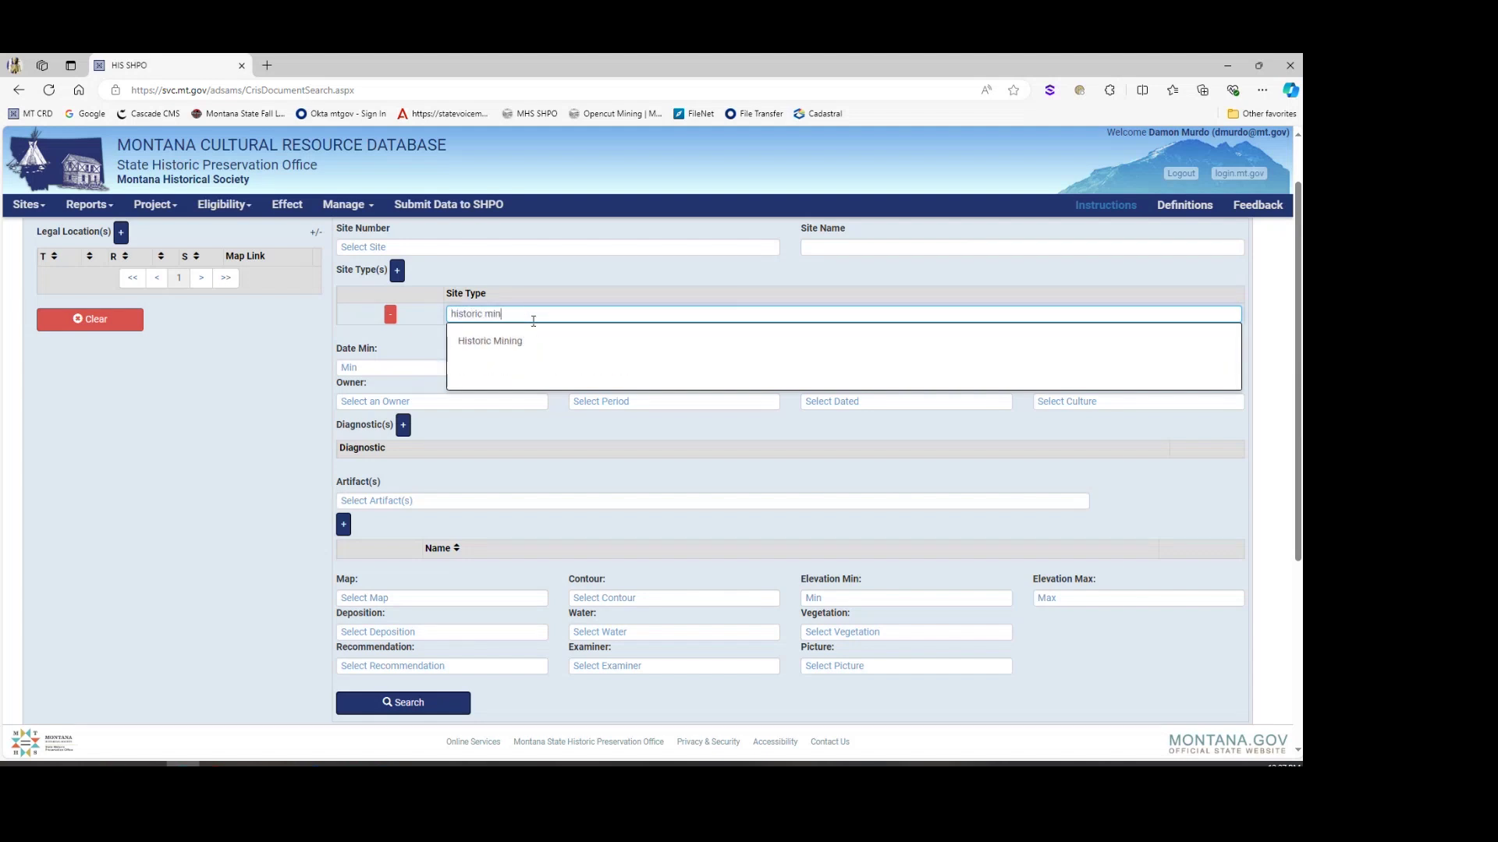
{"action": "key", "text": "Down"}
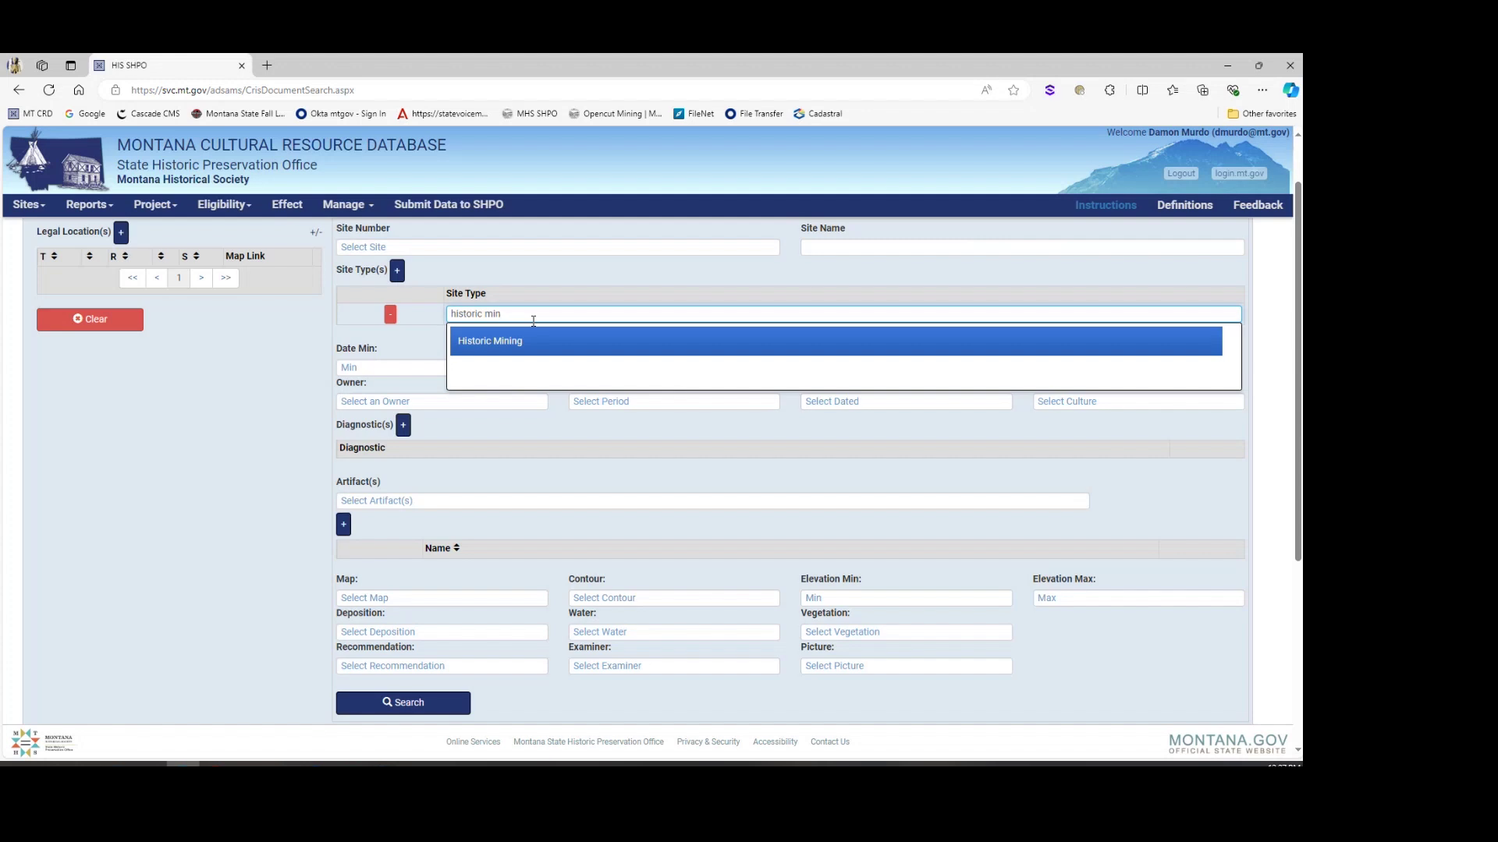
{"action": "left_click", "coordinate": [534, 344]}
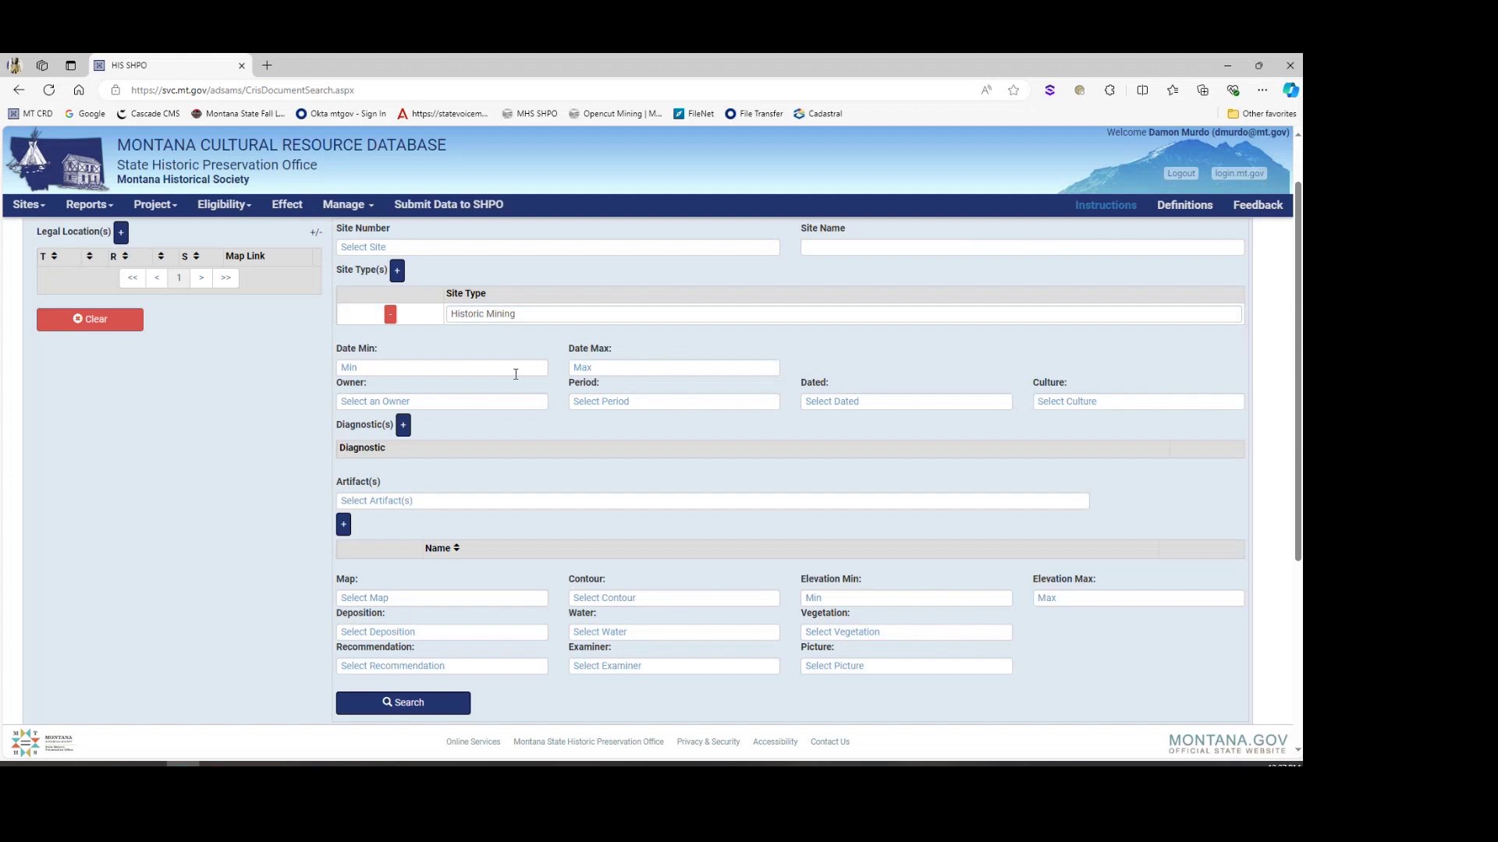
Step: Run the Historic Mining search (4914 records) and download the results as an Excel csv
{"action": "left_click", "coordinate": [411, 704]}
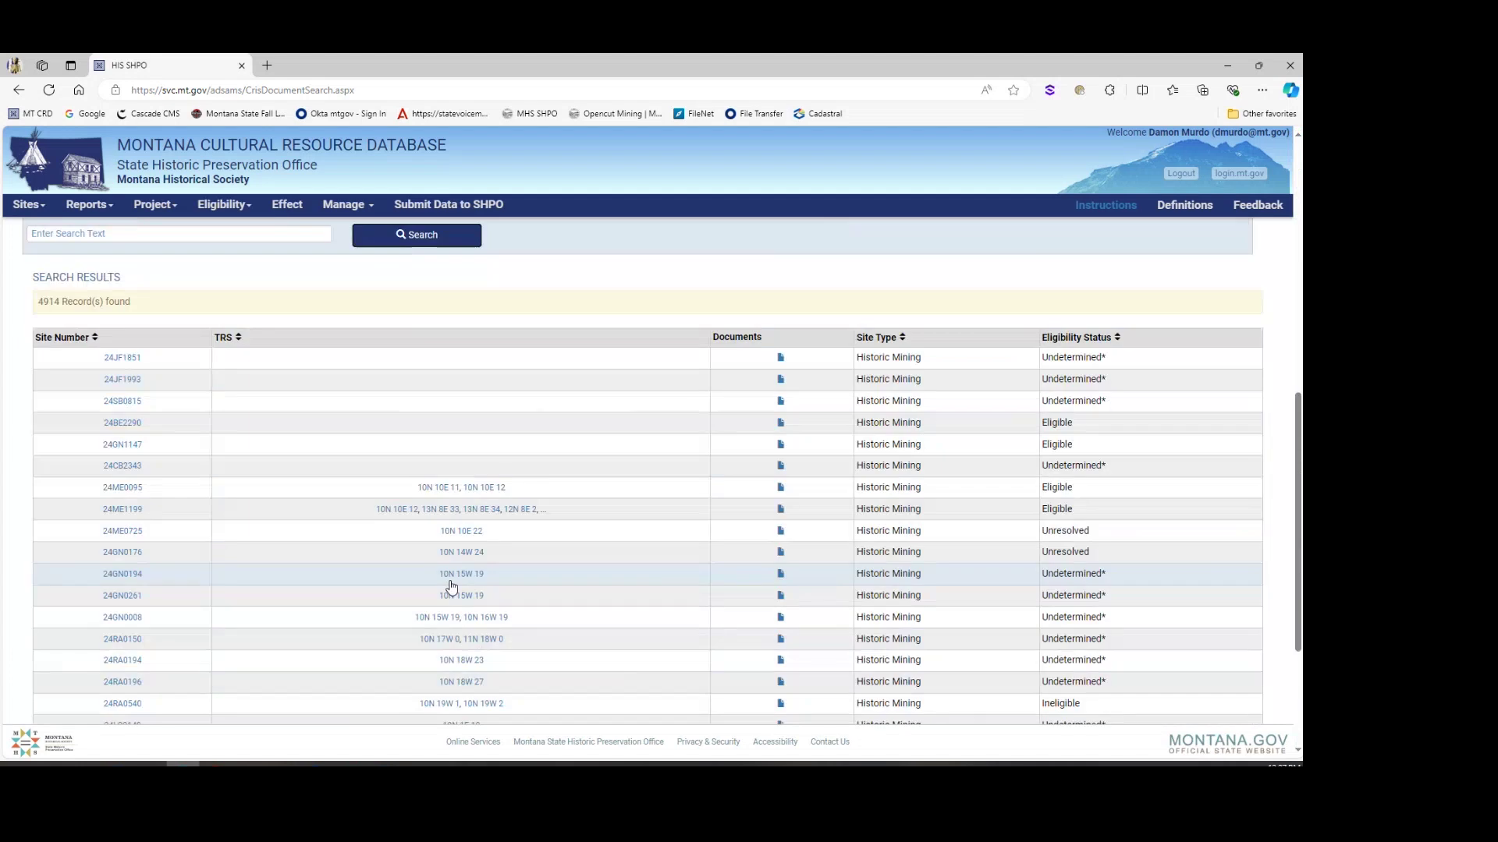
{"action": "left_click_drag", "start_coordinate": [62, 302], "coordinate": [39, 300]}
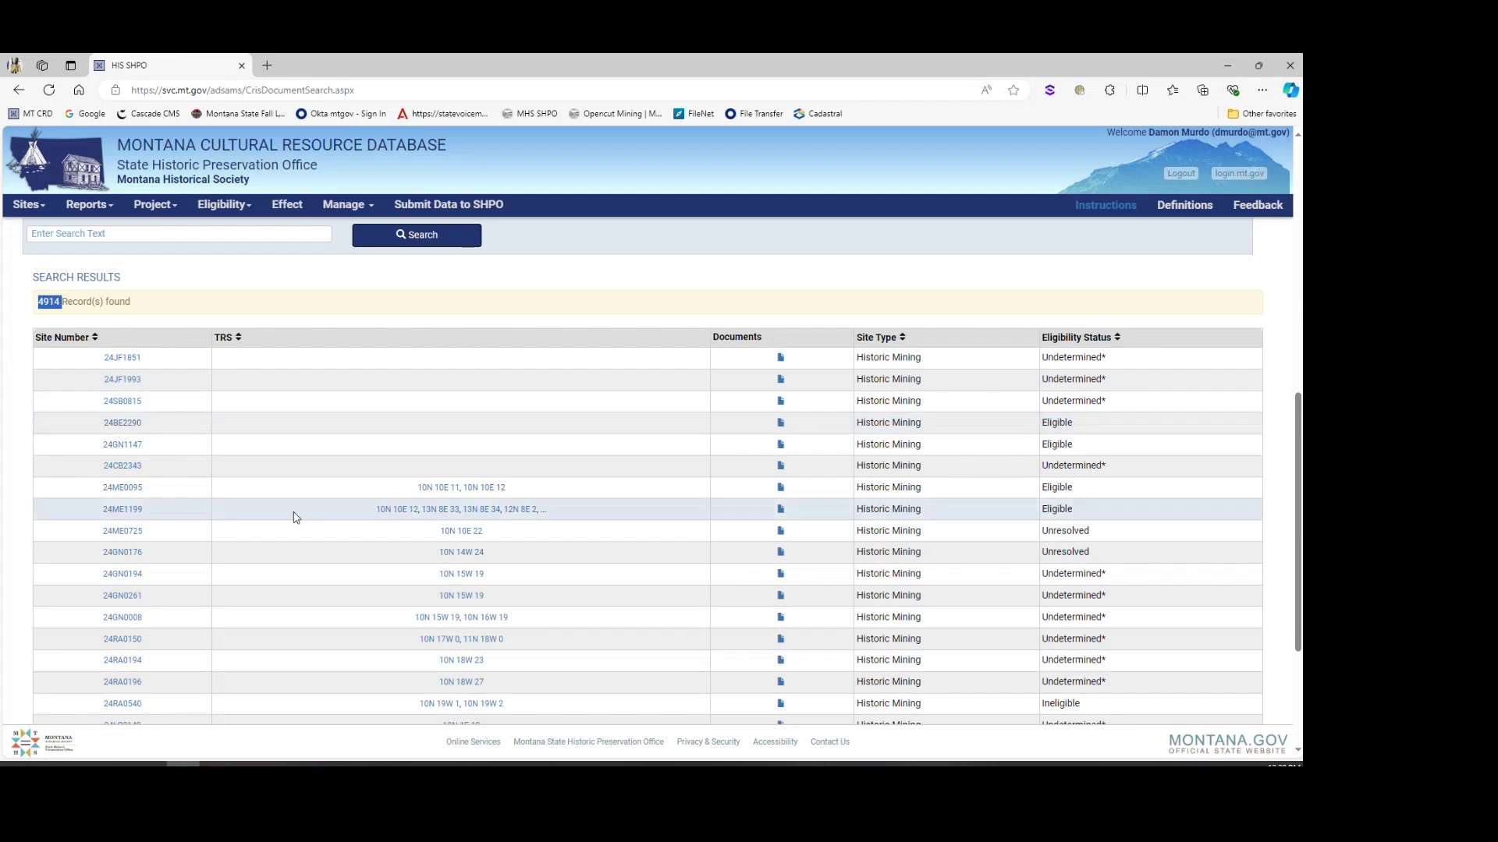
{"action": "scroll", "coordinate": [522, 468], "scroll_direction": "down", "scroll_amount": 3}
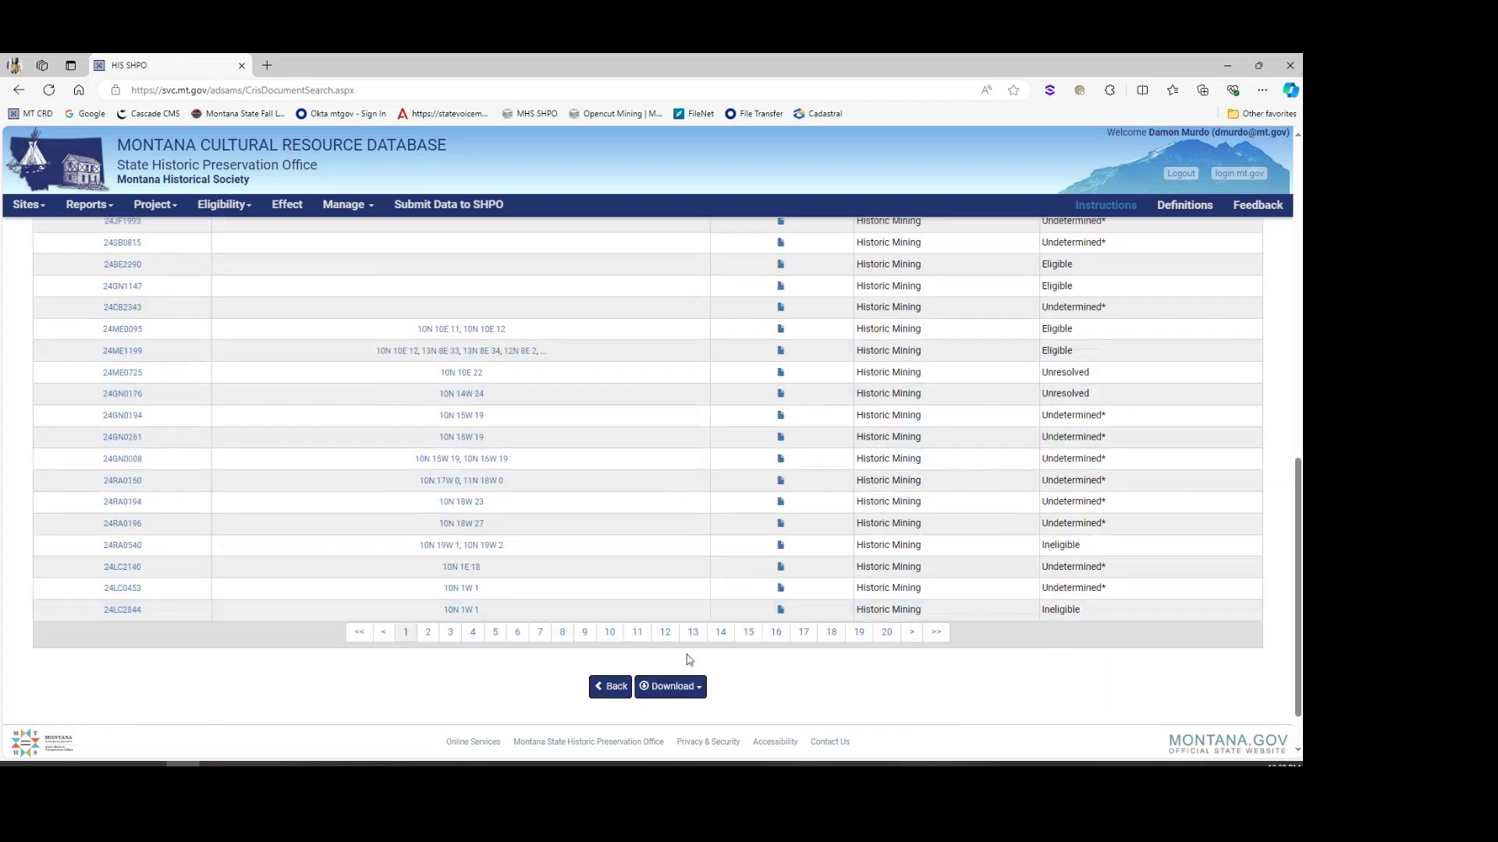
{"action": "left_click", "coordinate": [673, 624]}
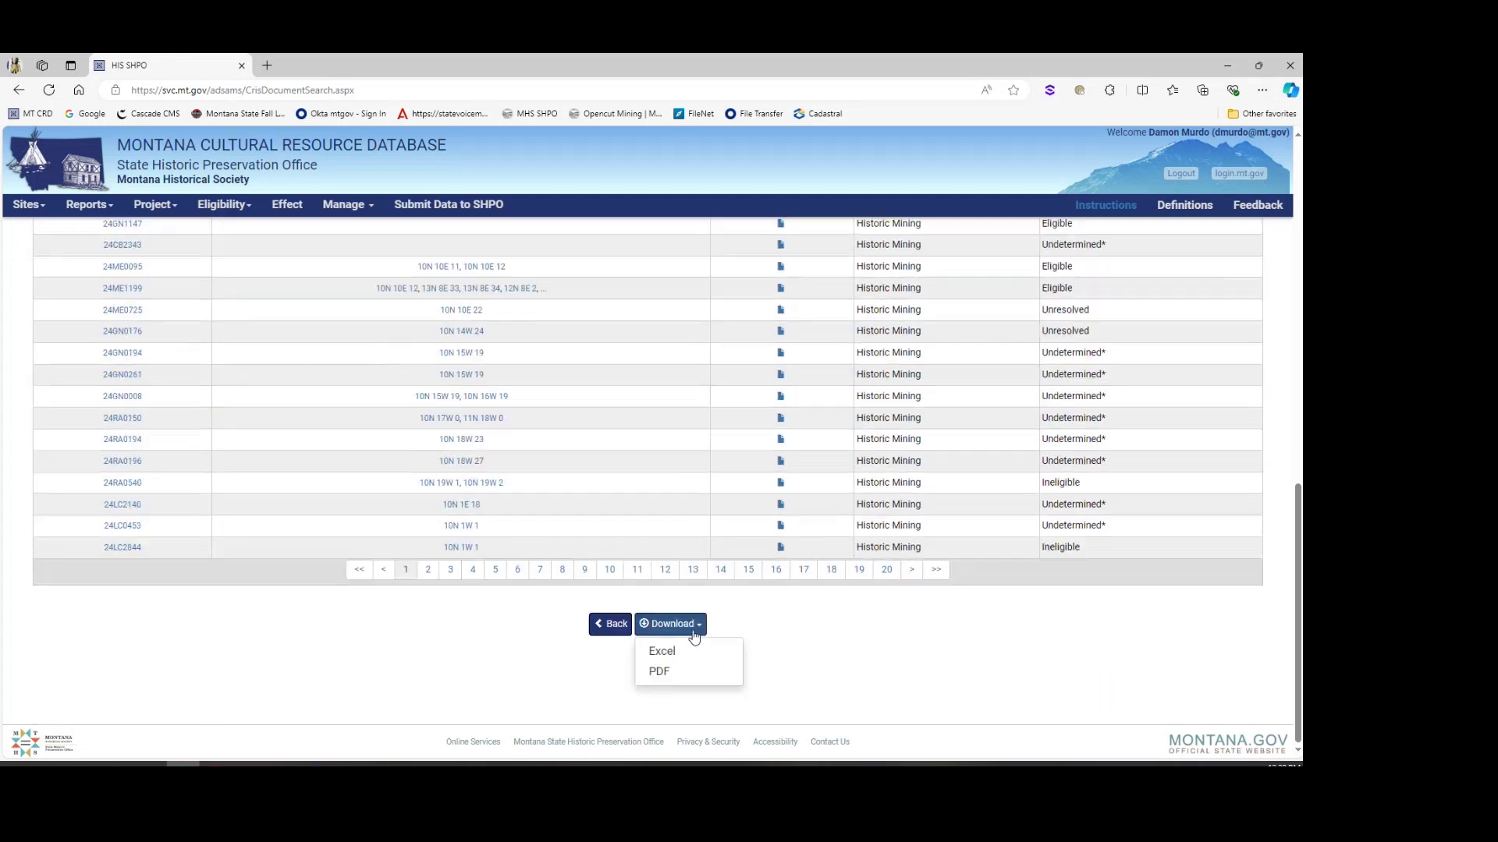
{"action": "left_click", "coordinate": [688, 662]}
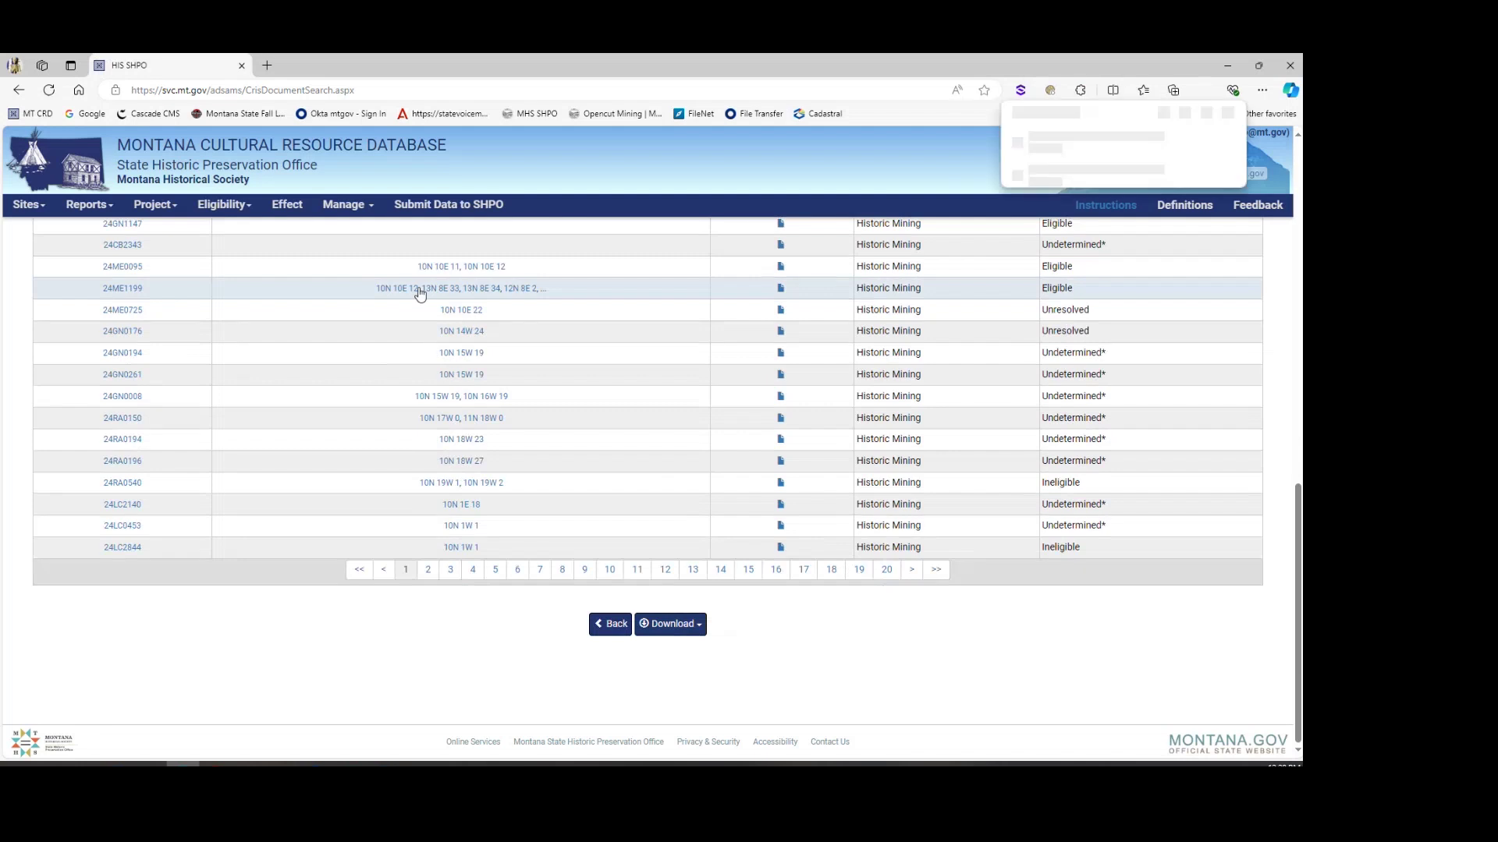
{"action": "left_click", "coordinate": [1012, 148]}
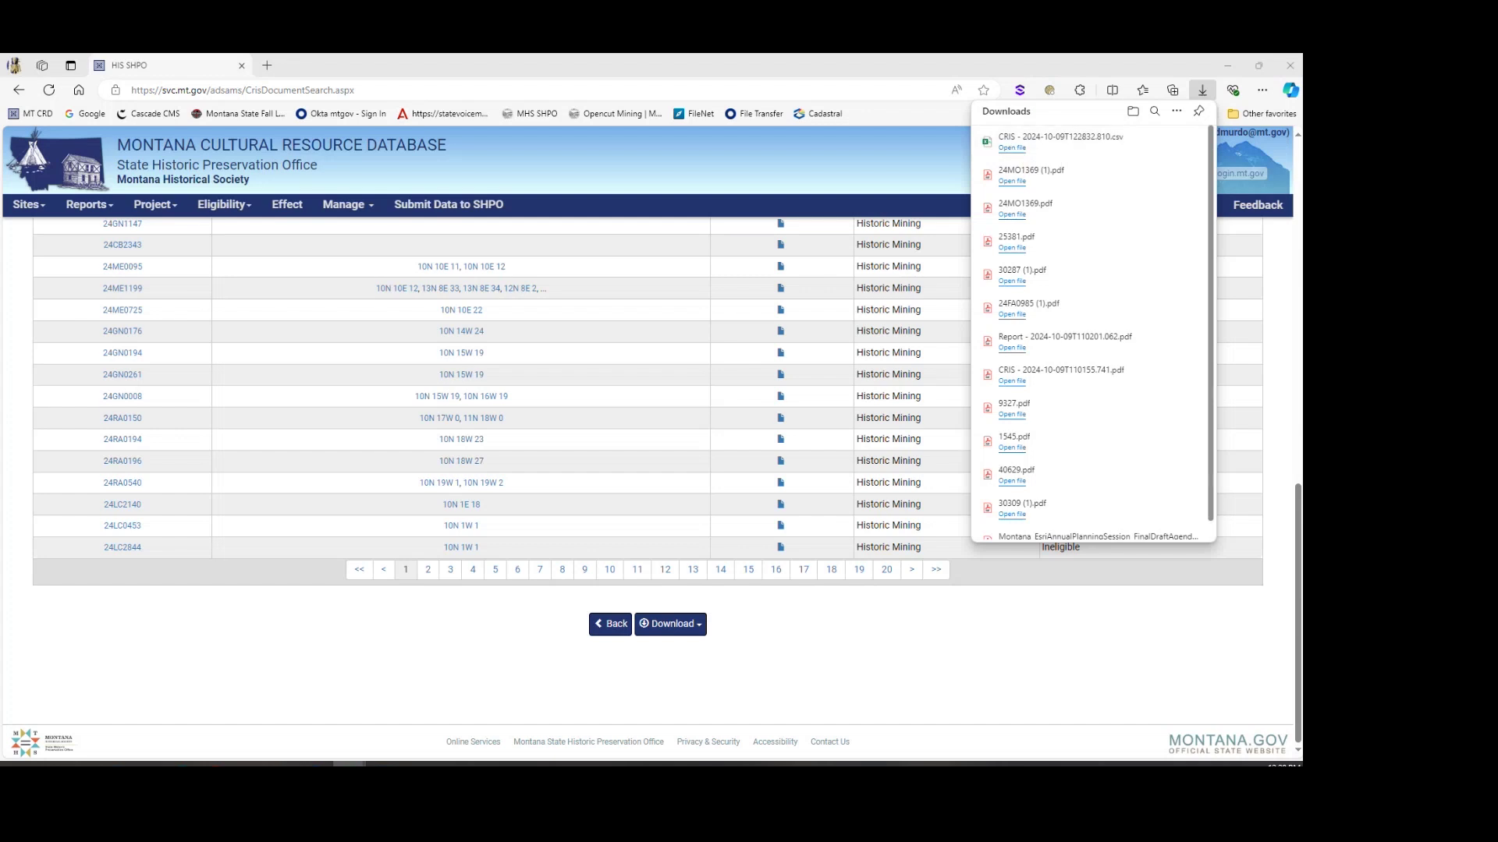
Step: Scroll through the Historic Mining csv in Excel, return to row 1, then minimize Excel
{"action": "left_click_drag", "start_coordinate": [320, 133], "coordinate": [359, 101]}
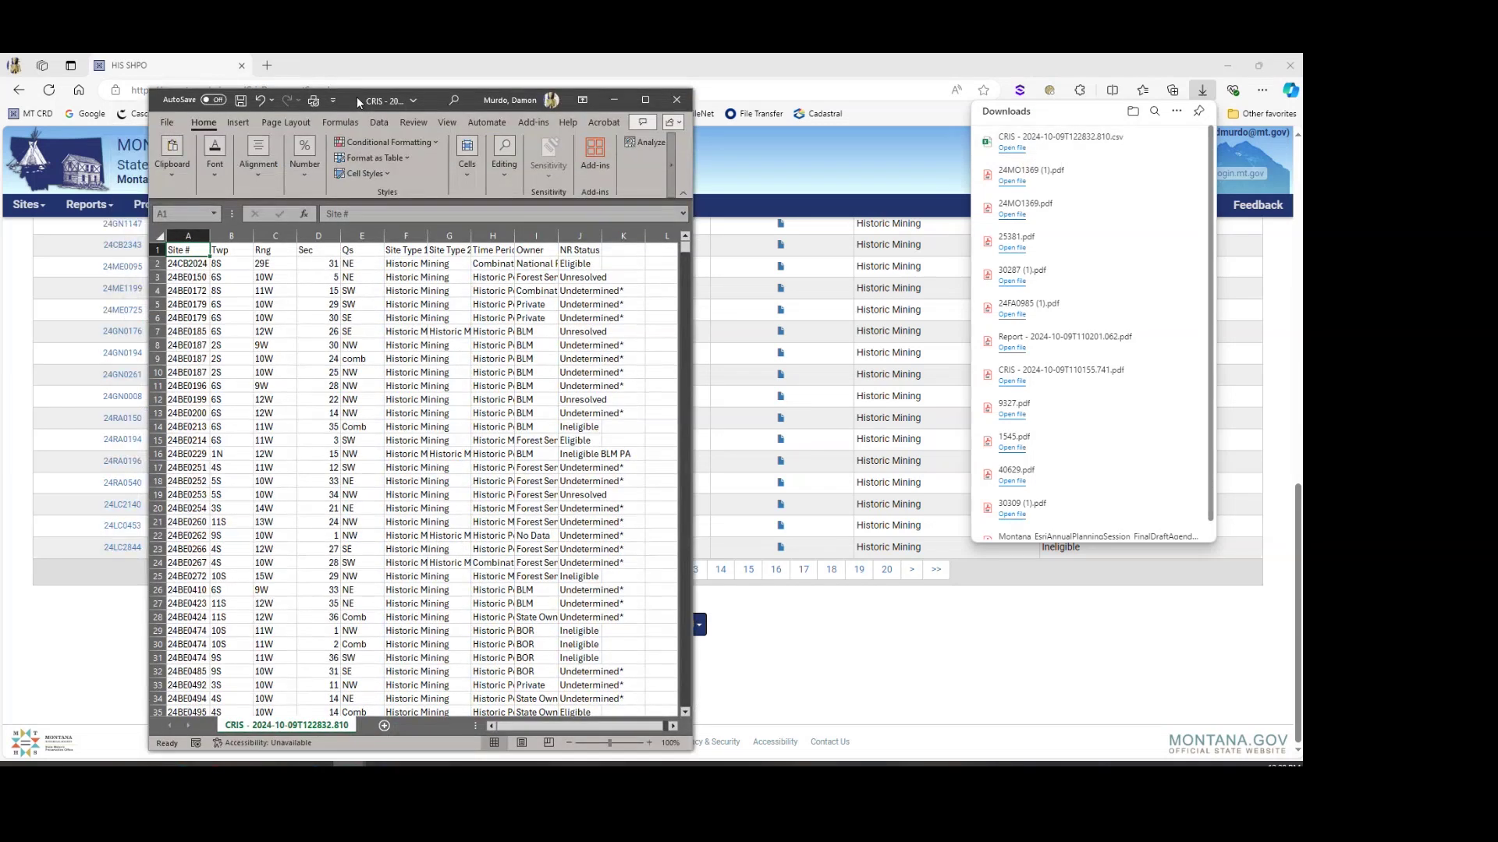
{"action": "scroll", "coordinate": [156, 320], "scroll_direction": "down", "scroll_amount": 20}
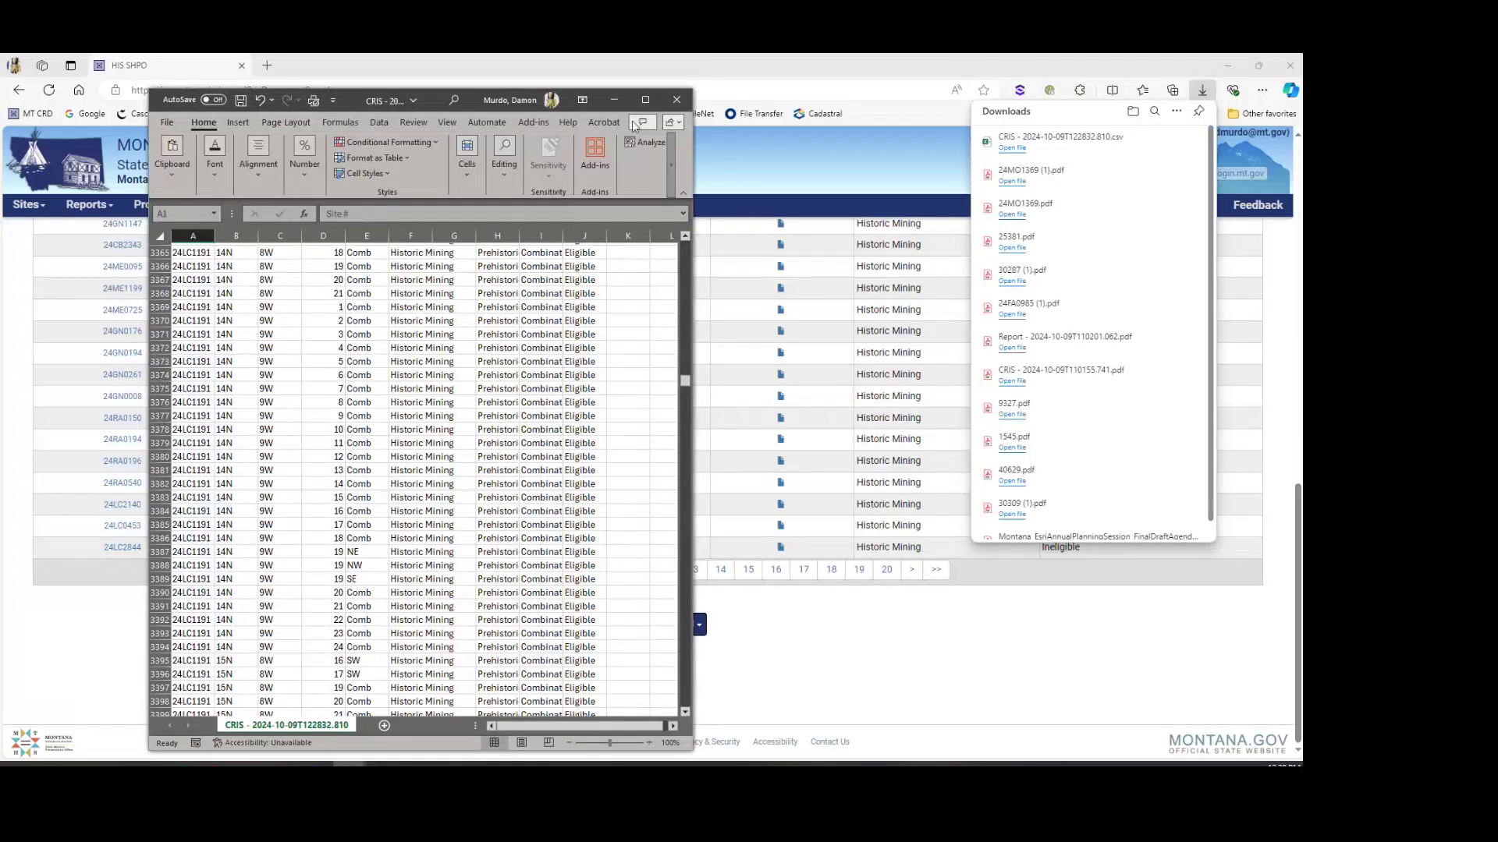
{"action": "left_click_drag", "start_coordinate": [684, 380], "coordinate": [686, 225]}
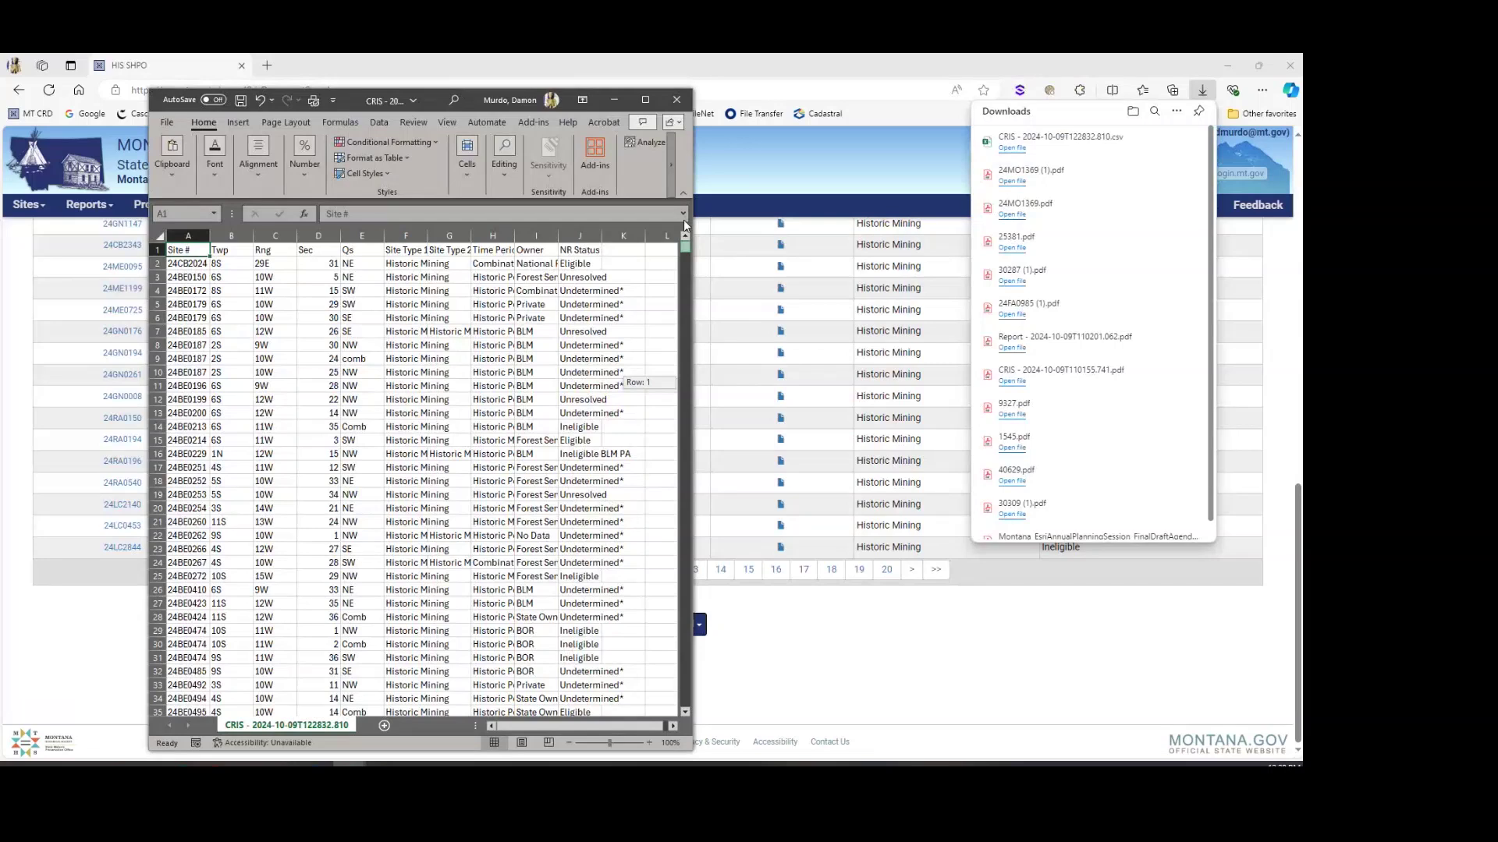
{"action": "left_click", "coordinate": [664, 231]}
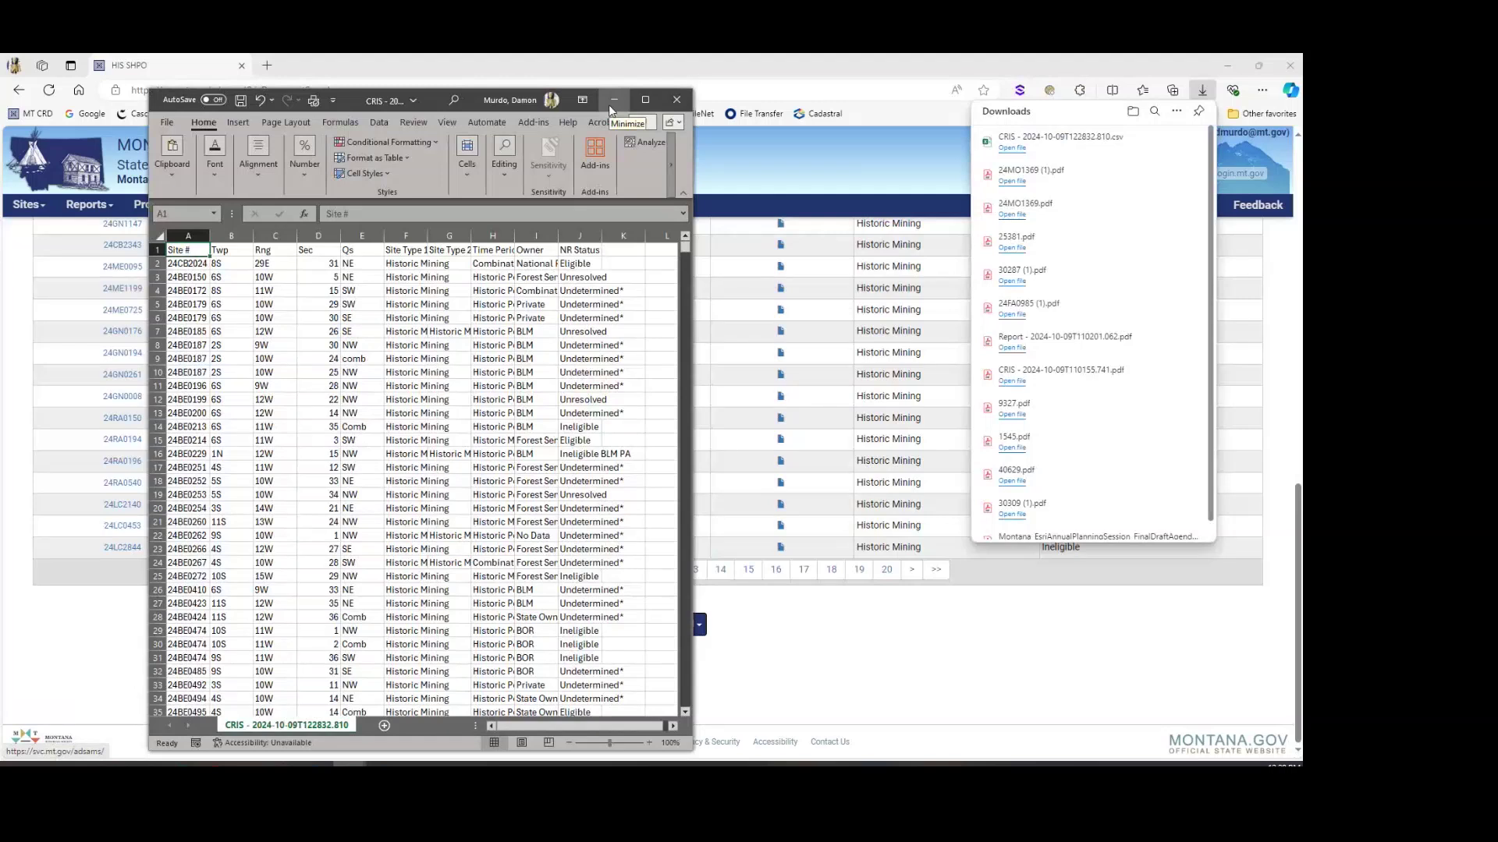
{"action": "left_click", "coordinate": [613, 100]}
Step: Search for Precontact Game Drives sites with owner BLM
{"action": "left_click", "coordinate": [609, 628]}
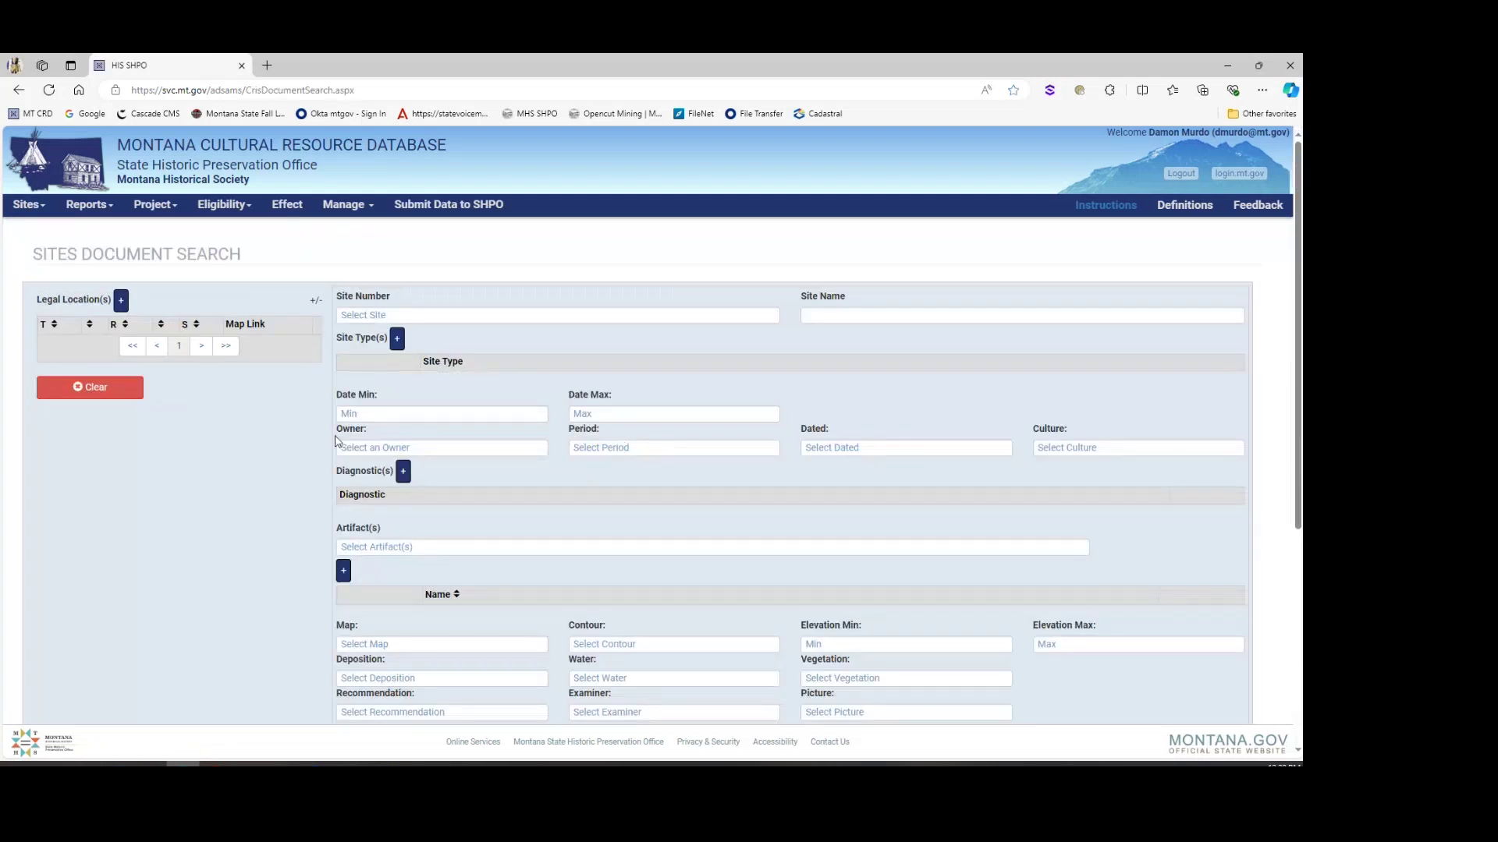
{"action": "left_click", "coordinate": [397, 338]}
{"action": "left_click", "coordinate": [492, 382]}
{"action": "left_click", "coordinate": [503, 411]}
{"action": "scroll", "coordinate": [519, 461], "scroll_direction": "down", "scroll_amount": 1}
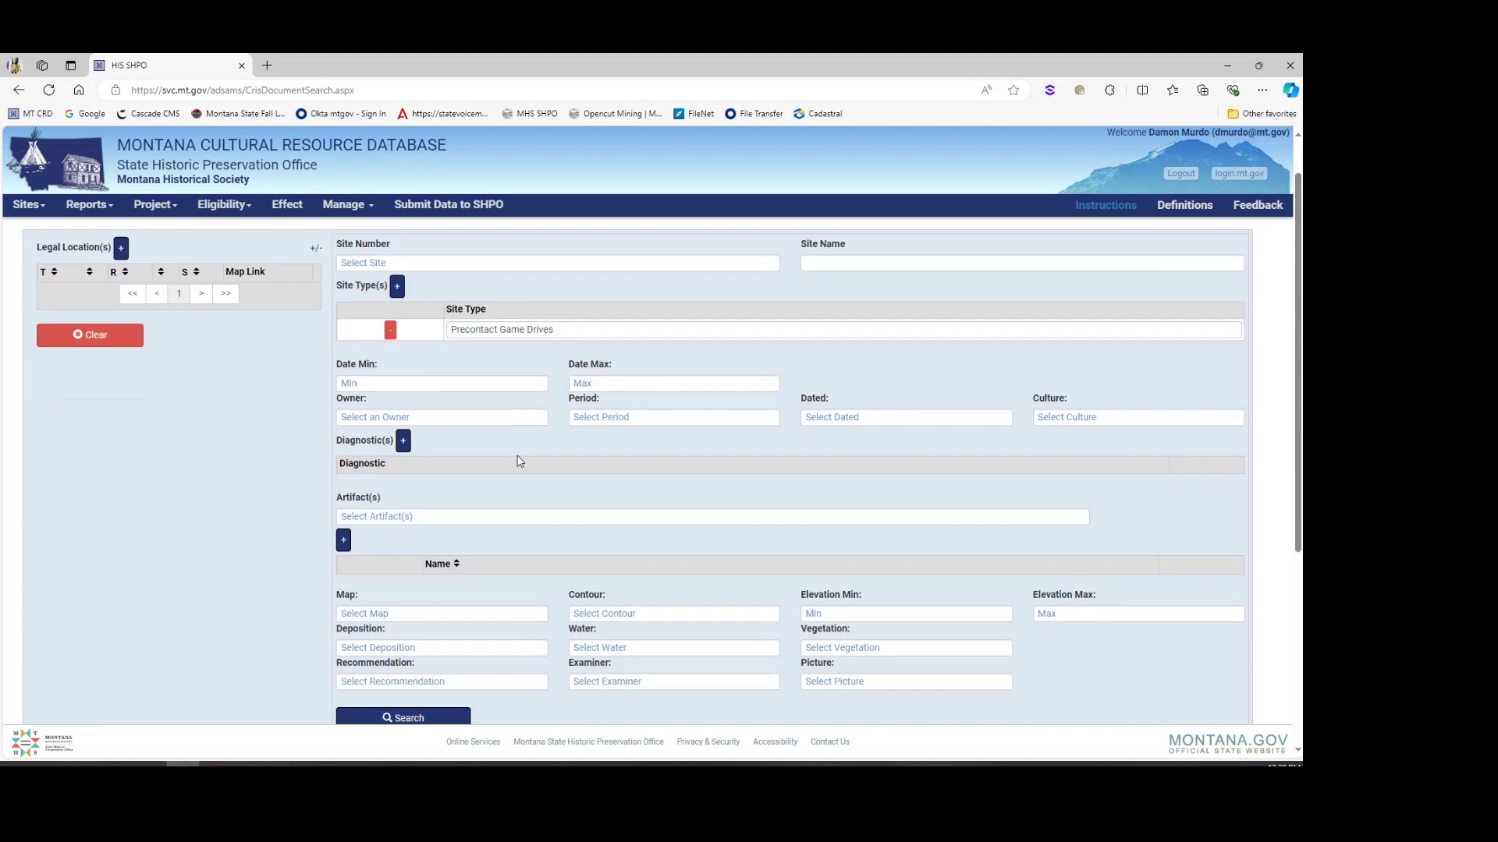
{"action": "left_click", "coordinate": [455, 401]}
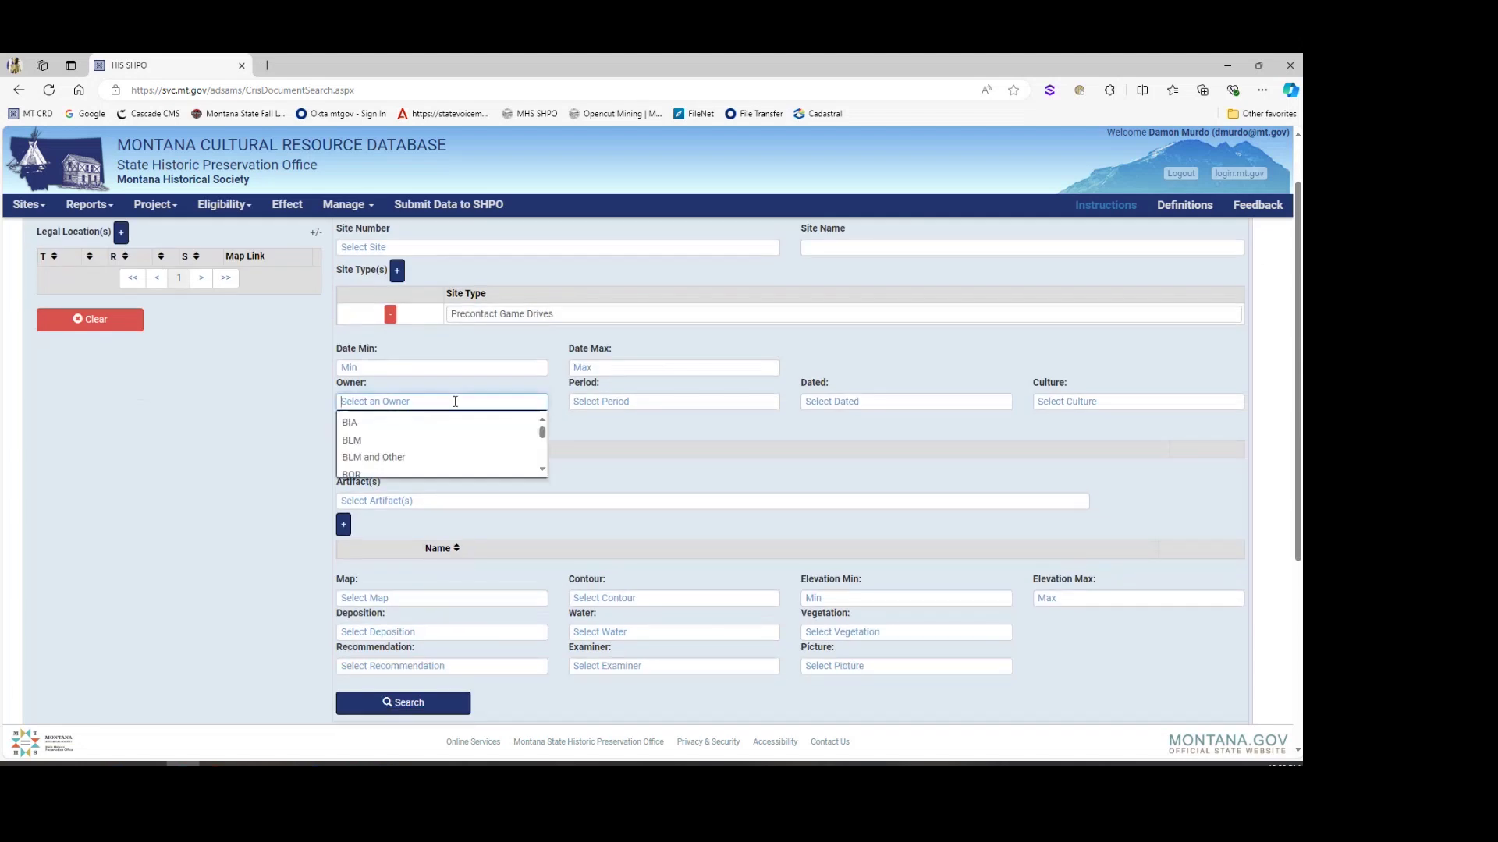
{"action": "left_click", "coordinate": [436, 439]}
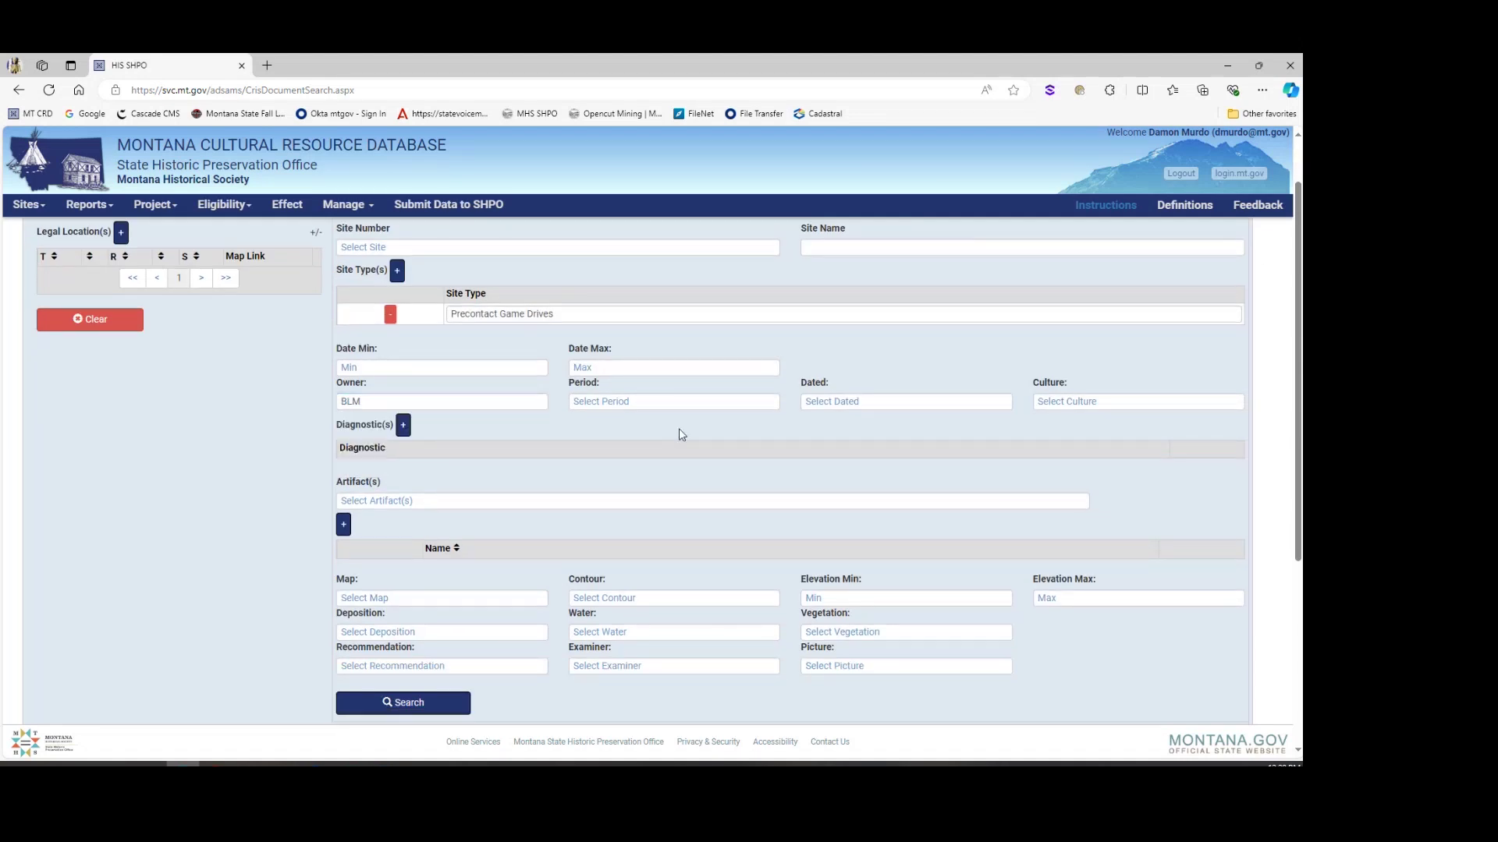
{"action": "scroll", "coordinate": [672, 430], "scroll_direction": "down", "scroll_amount": 1}
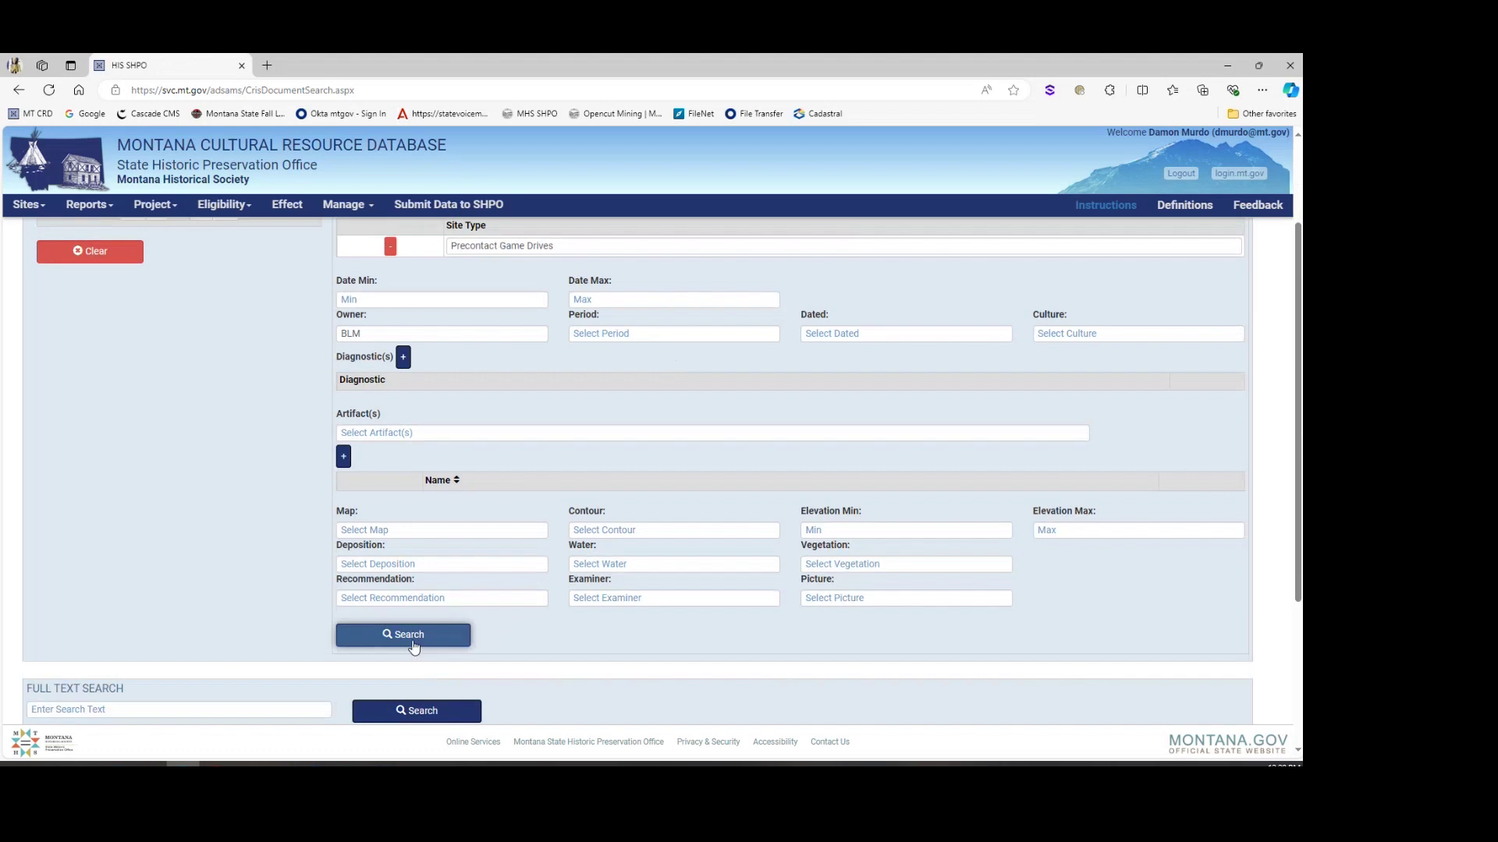
{"action": "left_click", "coordinate": [413, 641]}
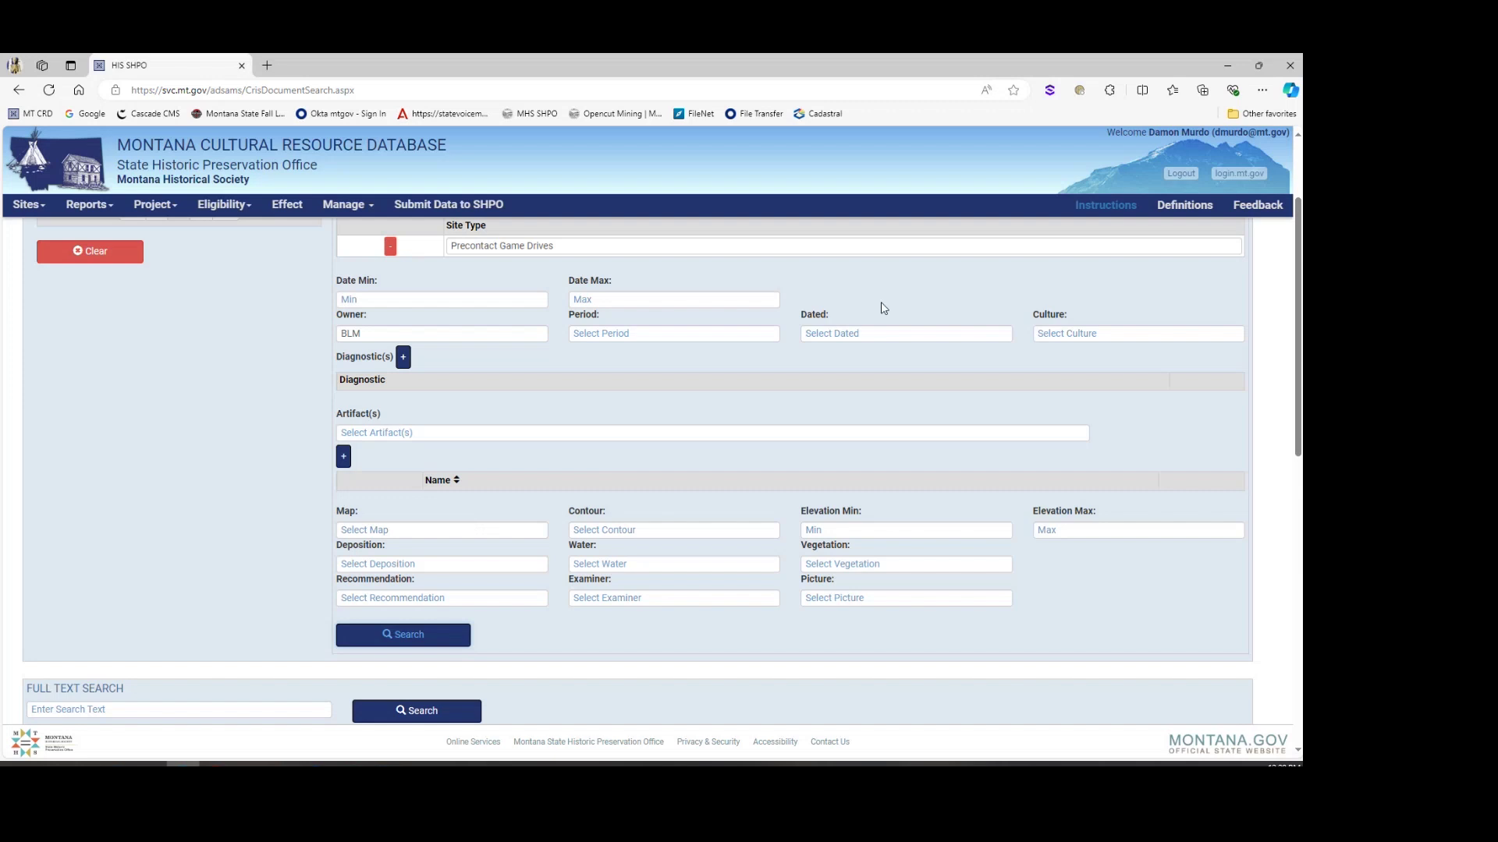
Step: Review the 22 results, then clear all search criteria
{"action": "scroll", "coordinate": [506, 517], "scroll_direction": "down", "scroll_amount": 1}
{"action": "scroll", "coordinate": [503, 515], "scroll_direction": "down", "scroll_amount": 1}
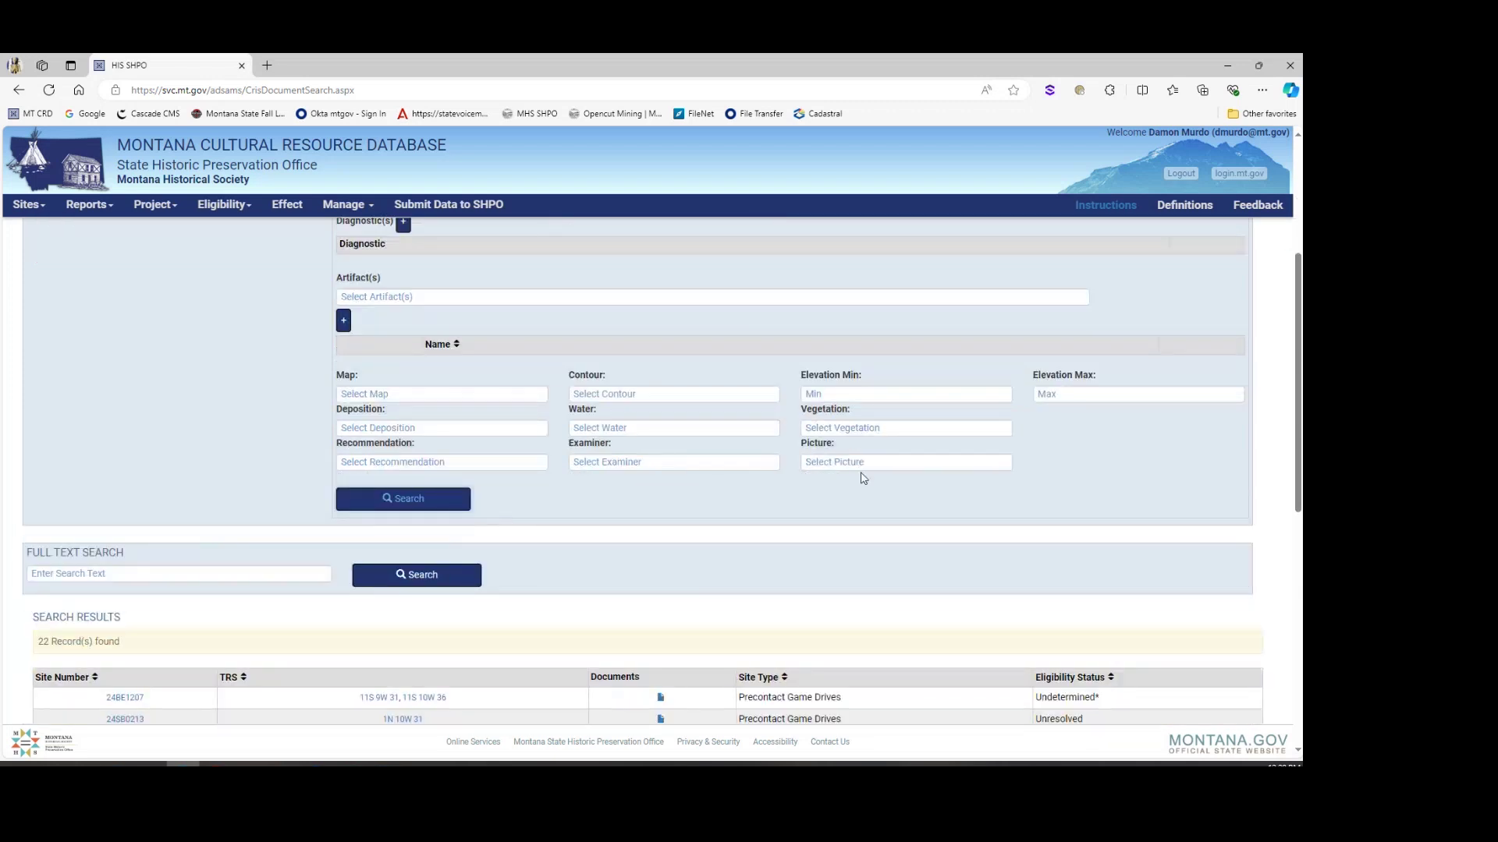
{"action": "scroll", "coordinate": [841, 470], "scroll_direction": "down", "scroll_amount": 1}
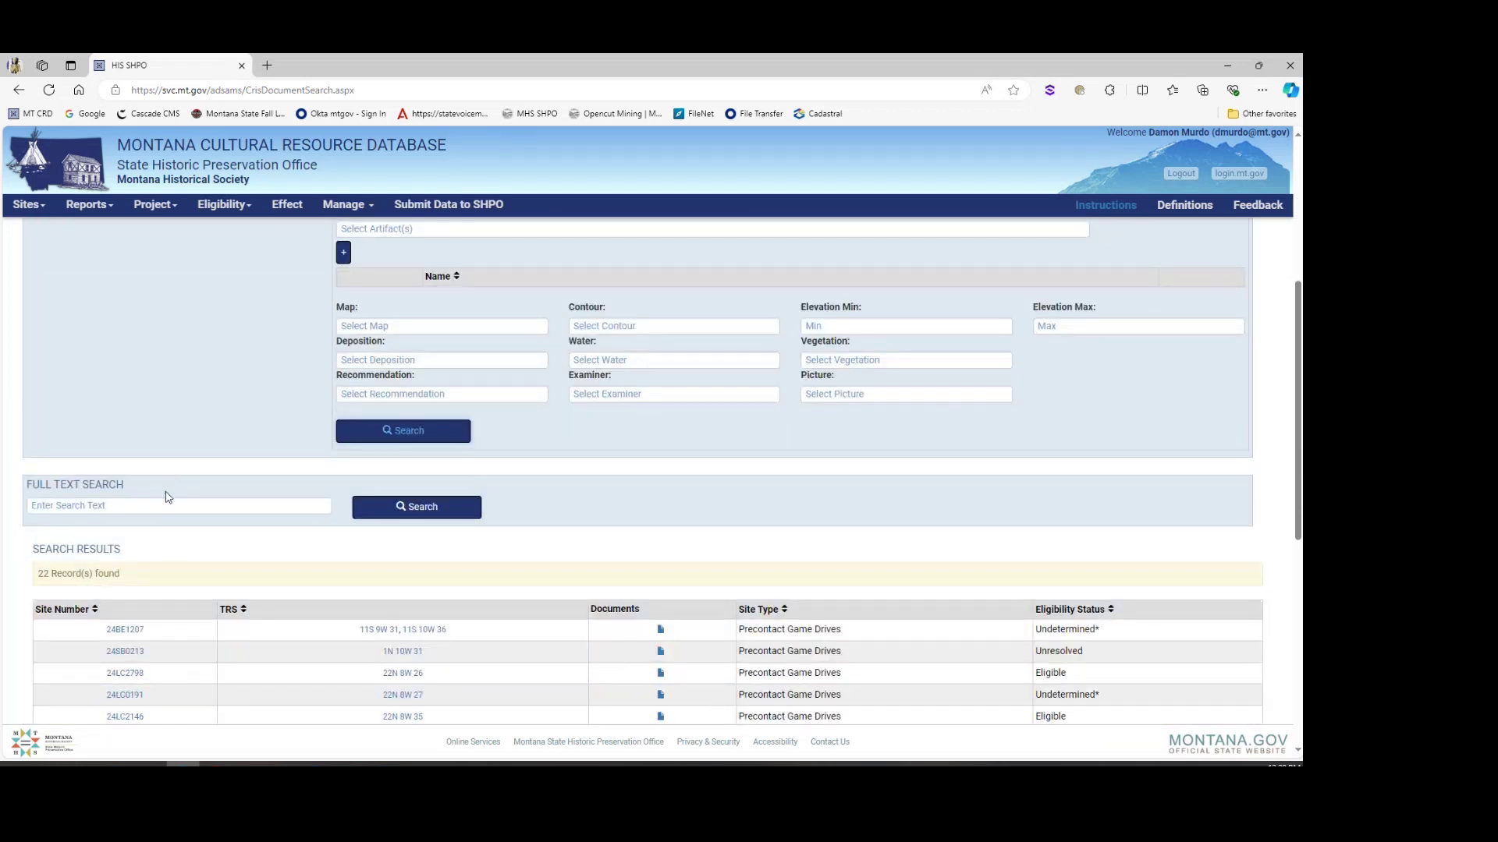
{"action": "scroll", "coordinate": [348, 363], "scroll_direction": "up", "scroll_amount": 5}
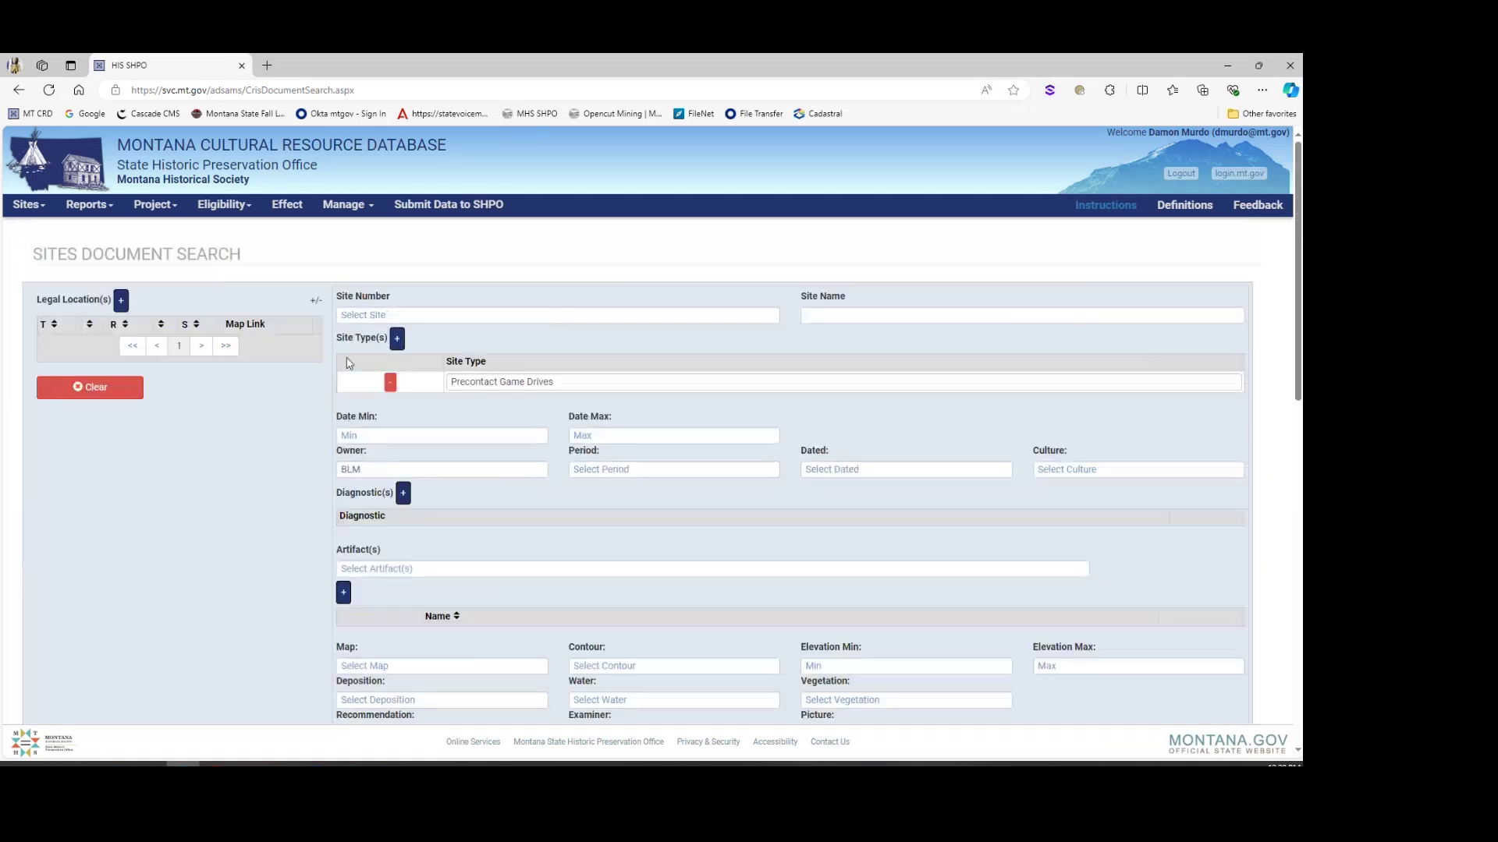
{"action": "left_click", "coordinate": [90, 387]}
{"action": "scroll", "coordinate": [407, 478], "scroll_direction": "down", "scroll_amount": 1}
{"action": "scroll", "coordinate": [407, 478], "scroll_direction": "down", "scroll_amount": 5}
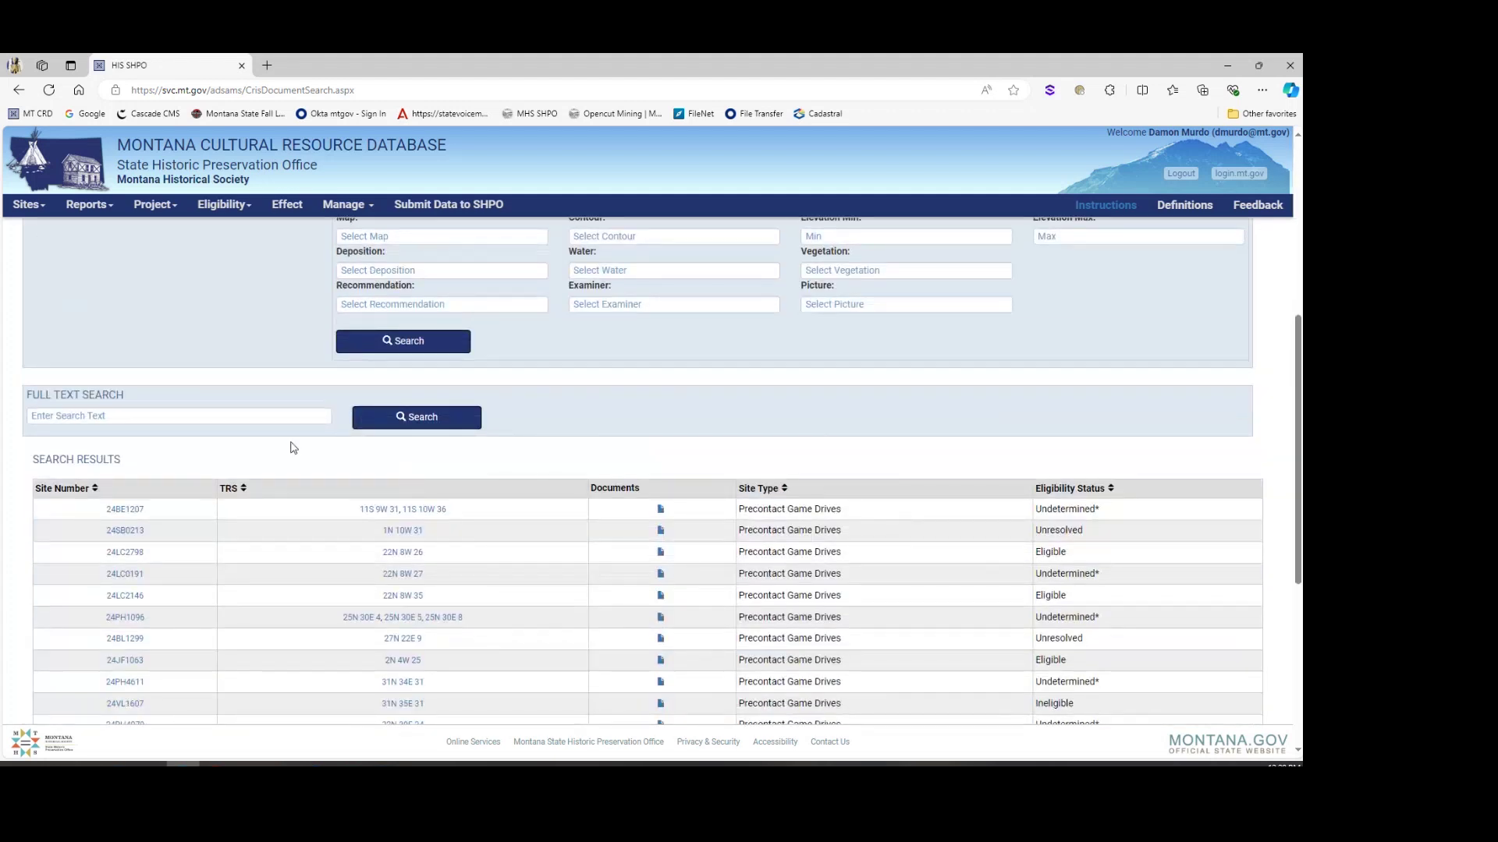
{"action": "left_click", "coordinate": [162, 416]}
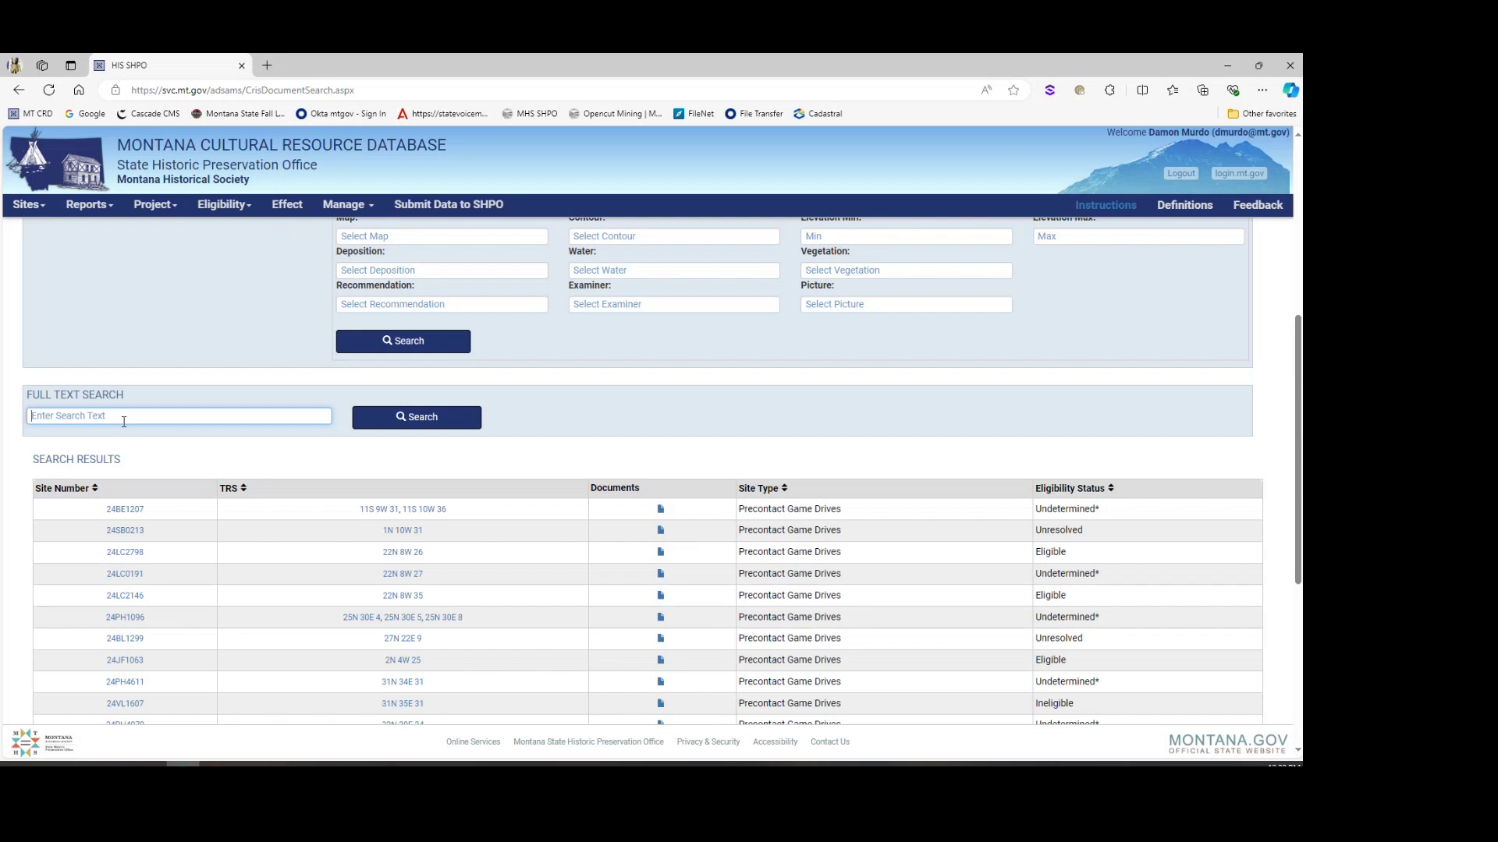
Step: Run a full-text site search for 'Banana'
{"action": "type", "text": "Banana"}
{"action": "left_click", "coordinate": [393, 417]}
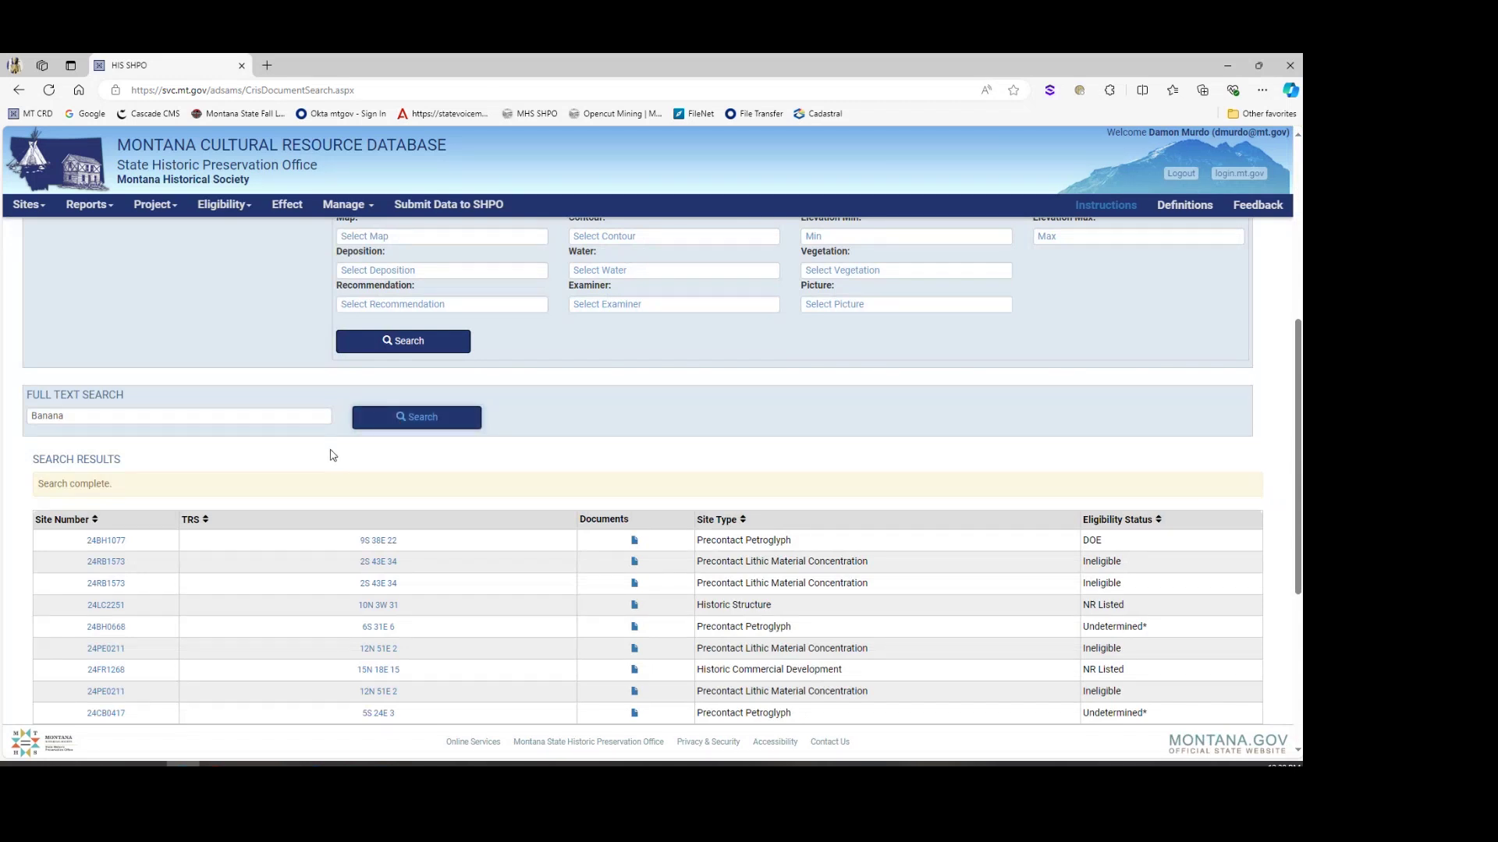
{"action": "scroll", "coordinate": [180, 464], "scroll_direction": "down", "scroll_amount": 2}
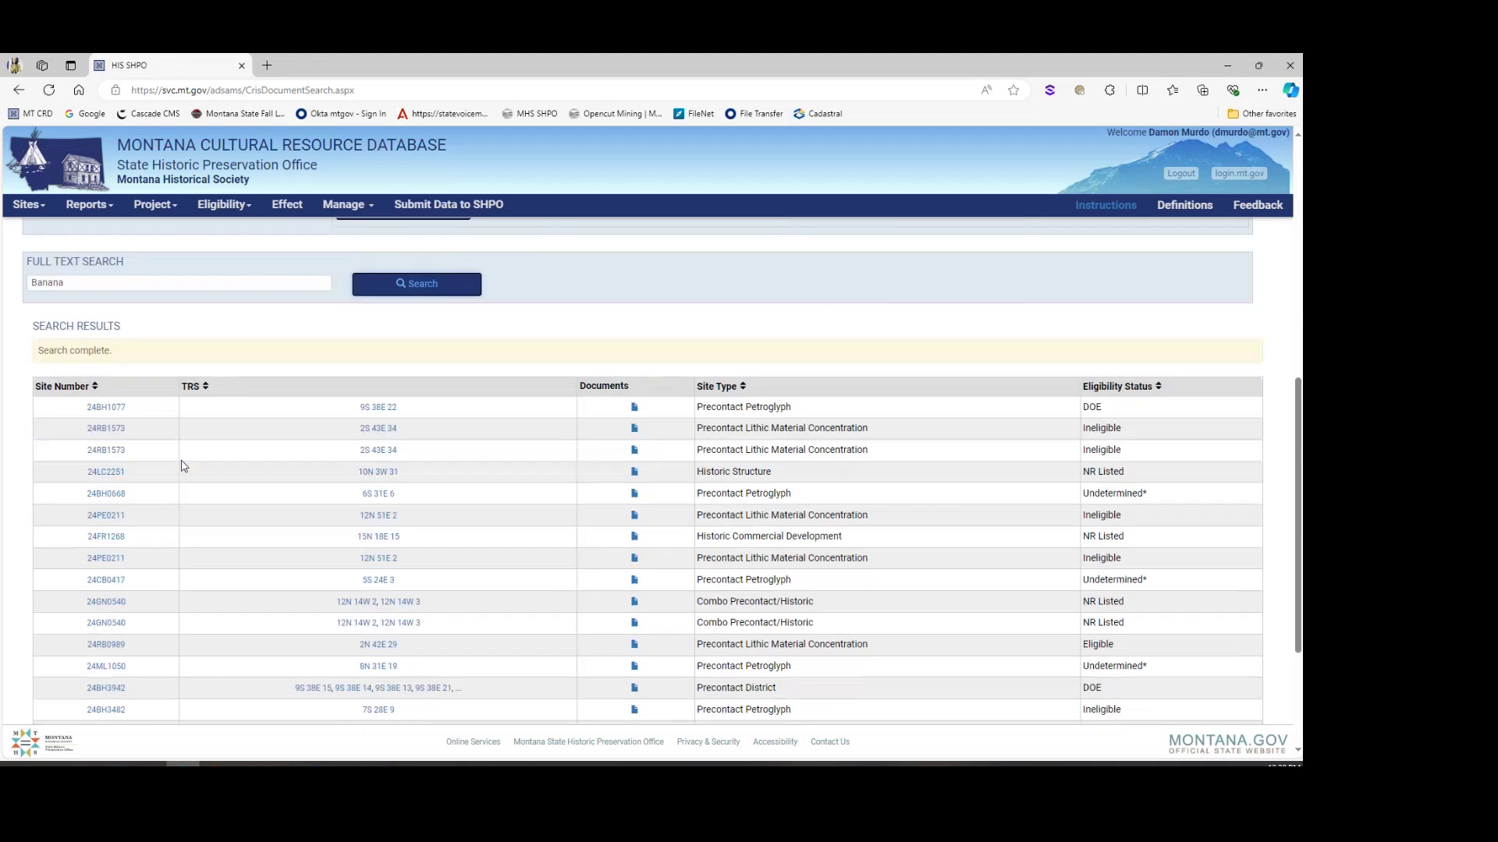
Step: Open site 24FR1268 and download its site form as 24FR1268.pdf
{"action": "left_click", "coordinate": [102, 537]}
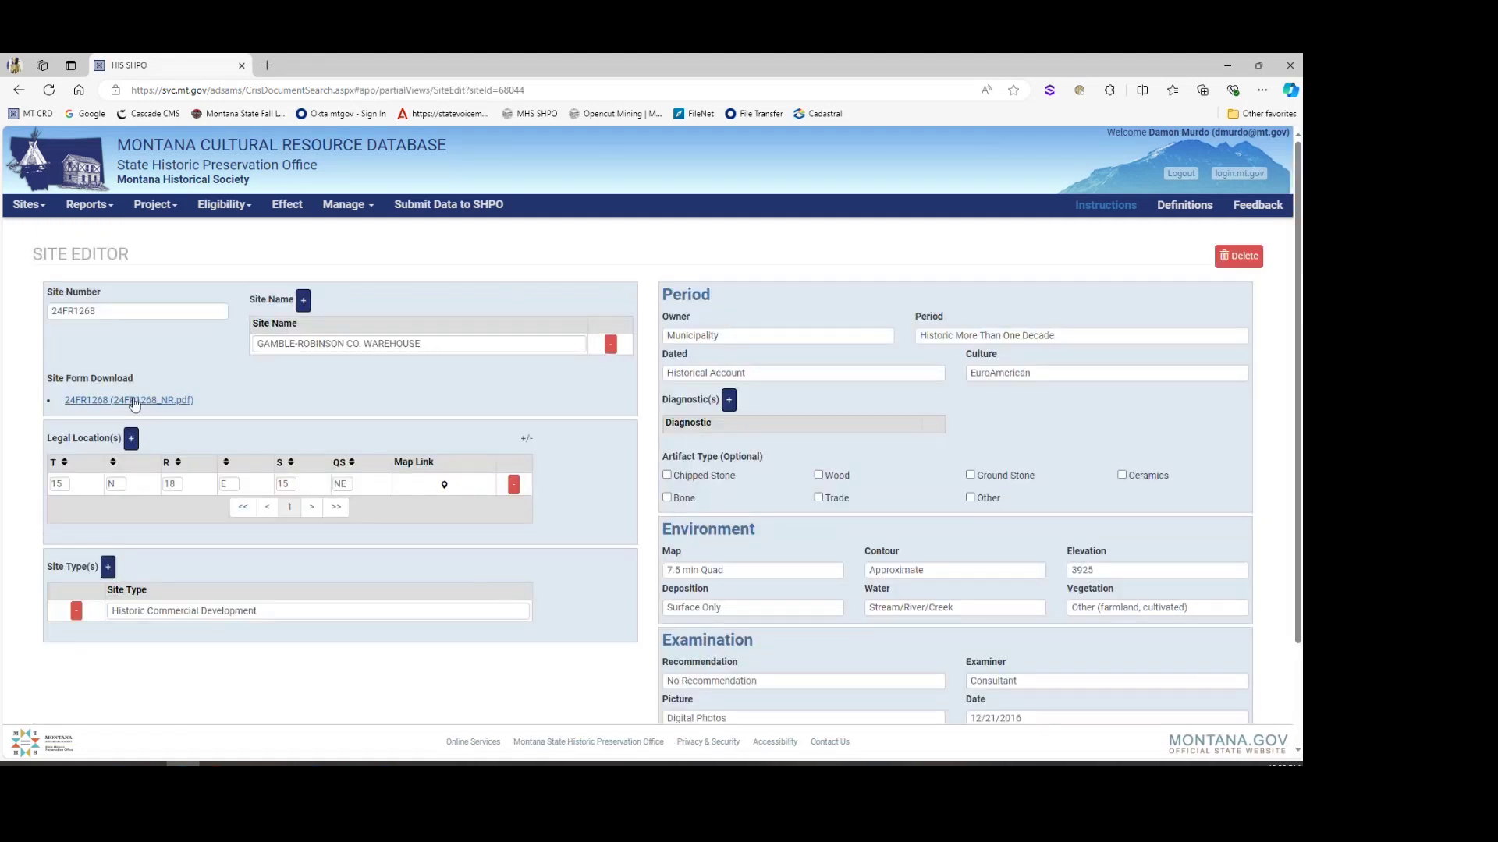
{"action": "left_click_drag", "start_coordinate": [437, 342], "coordinate": [299, 344]}
{"action": "left_click", "coordinate": [117, 405]}
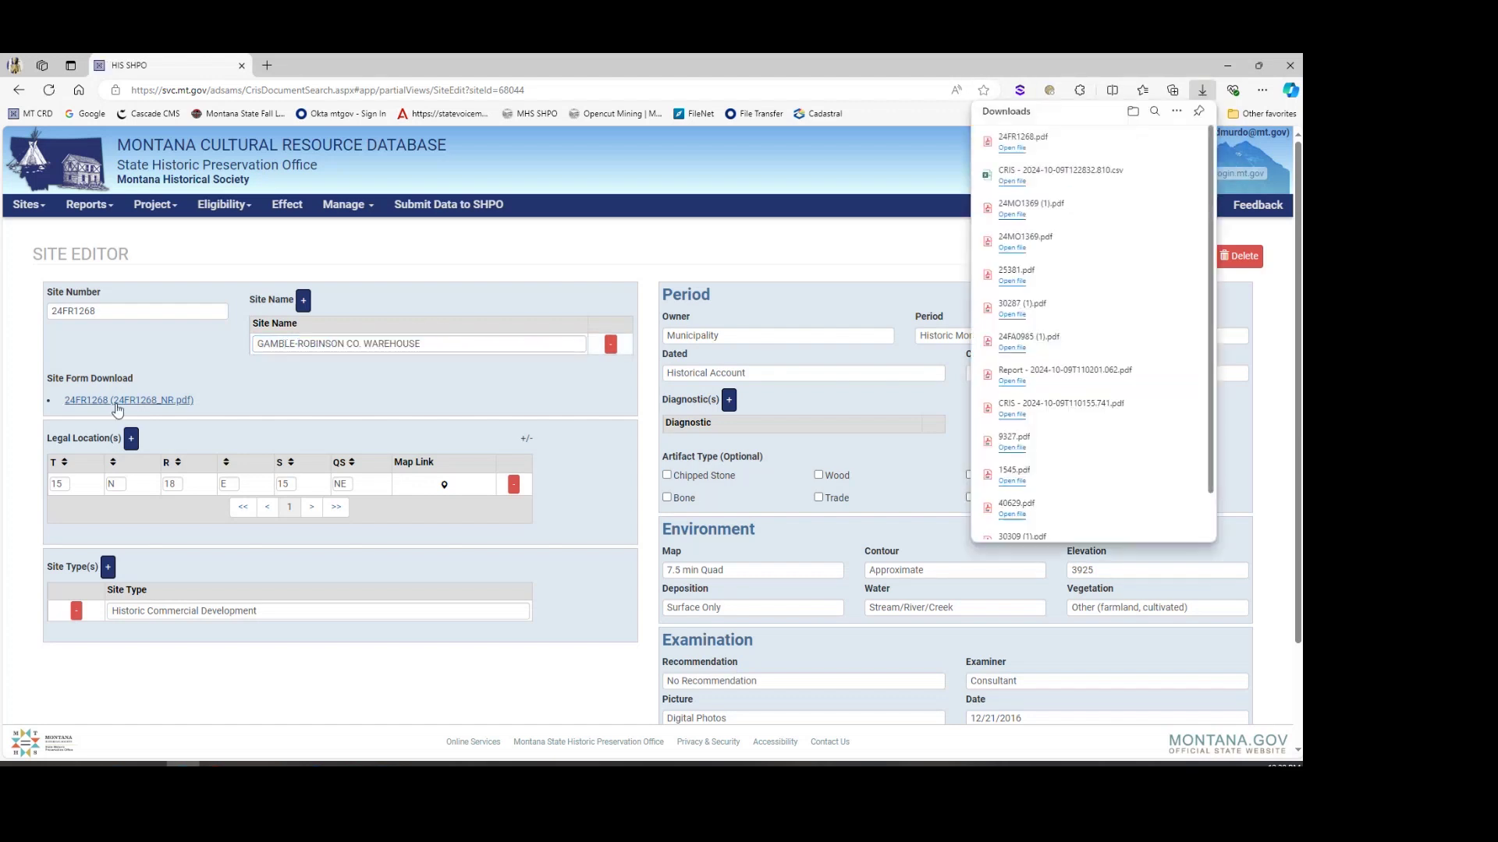
{"action": "left_click", "coordinate": [1011, 148]}
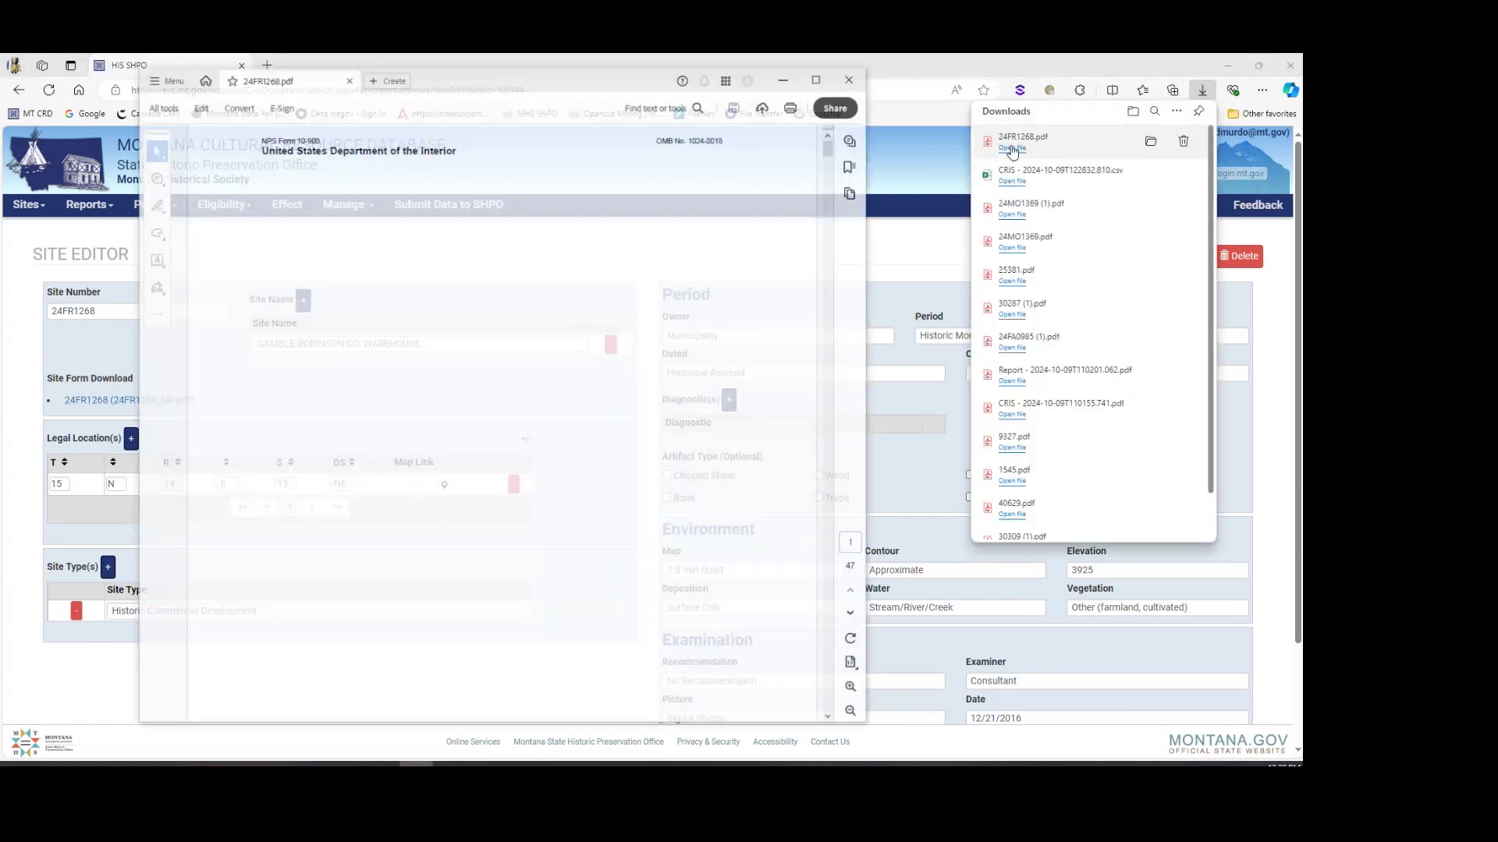
Step: Find the 'bananas' mention in the 24FR1268 registration form, then close Acrobat
{"action": "key", "text": "ctrl+f"}
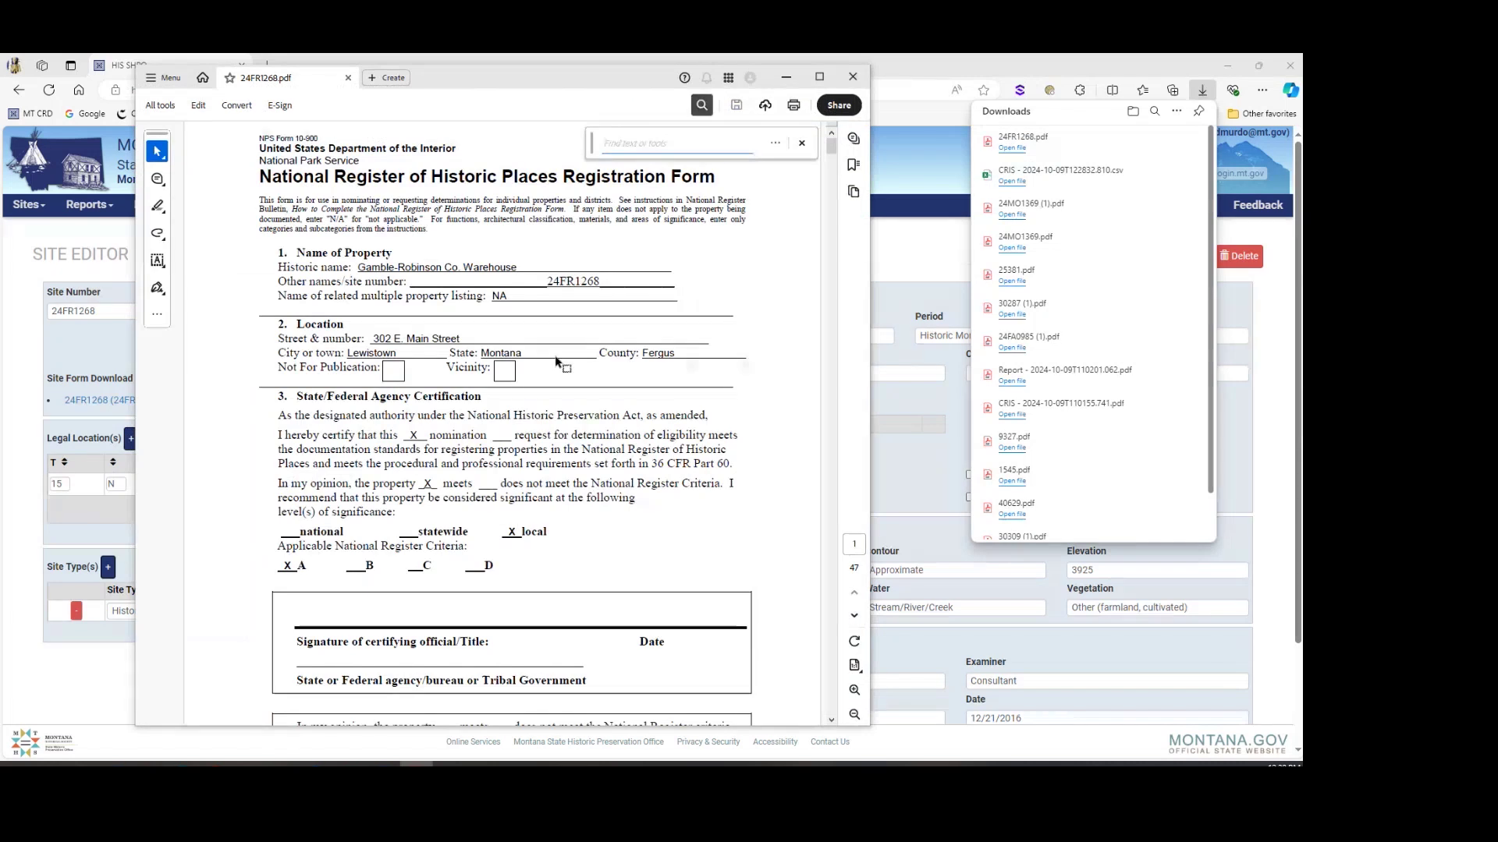
{"action": "type", "text": "banana"}
{"action": "key", "text": "Return"}
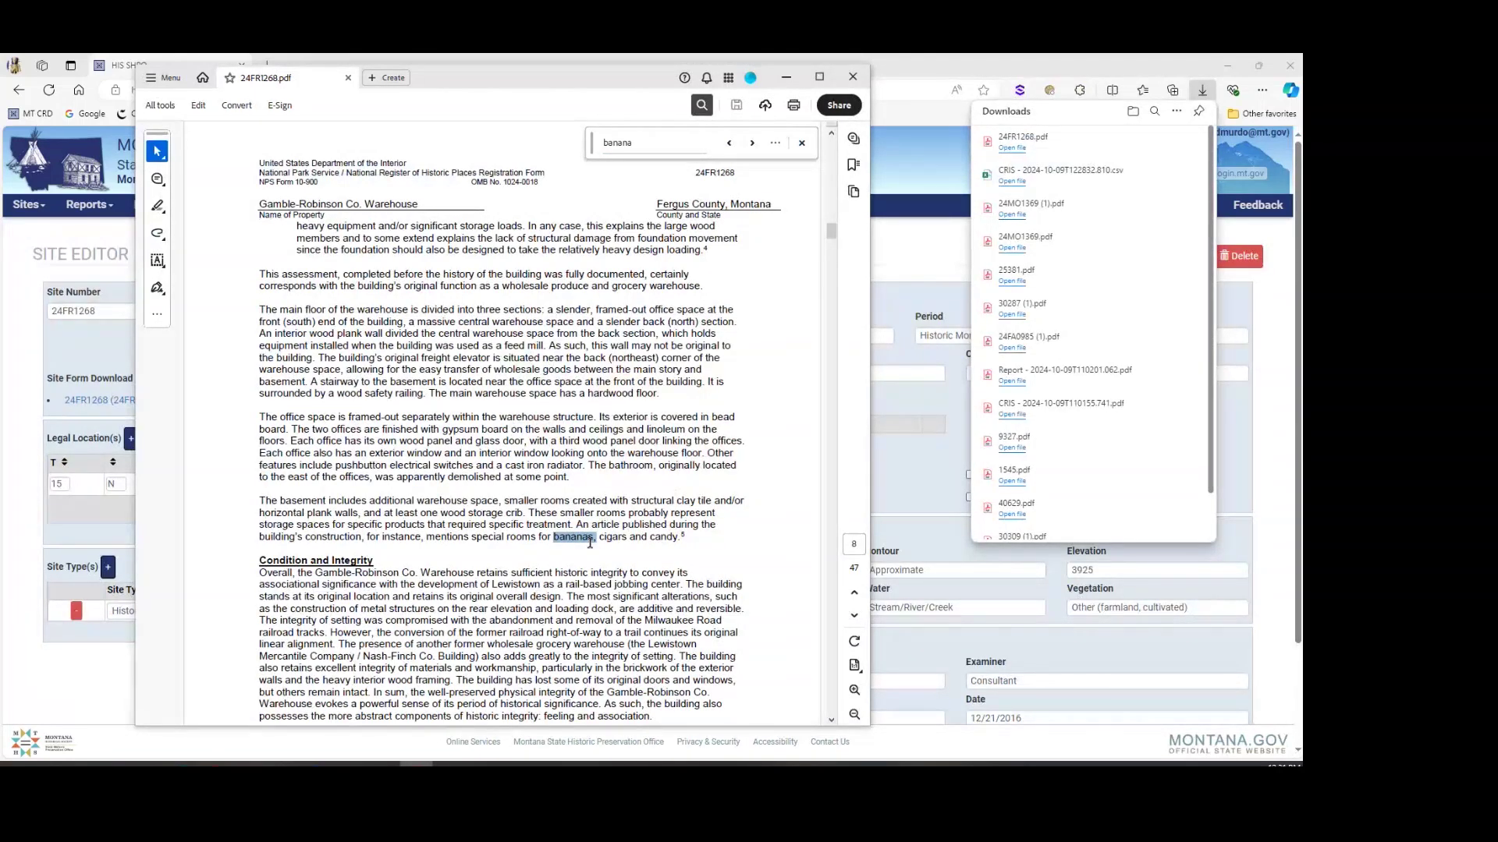
{"action": "left_click", "coordinate": [852, 77]}
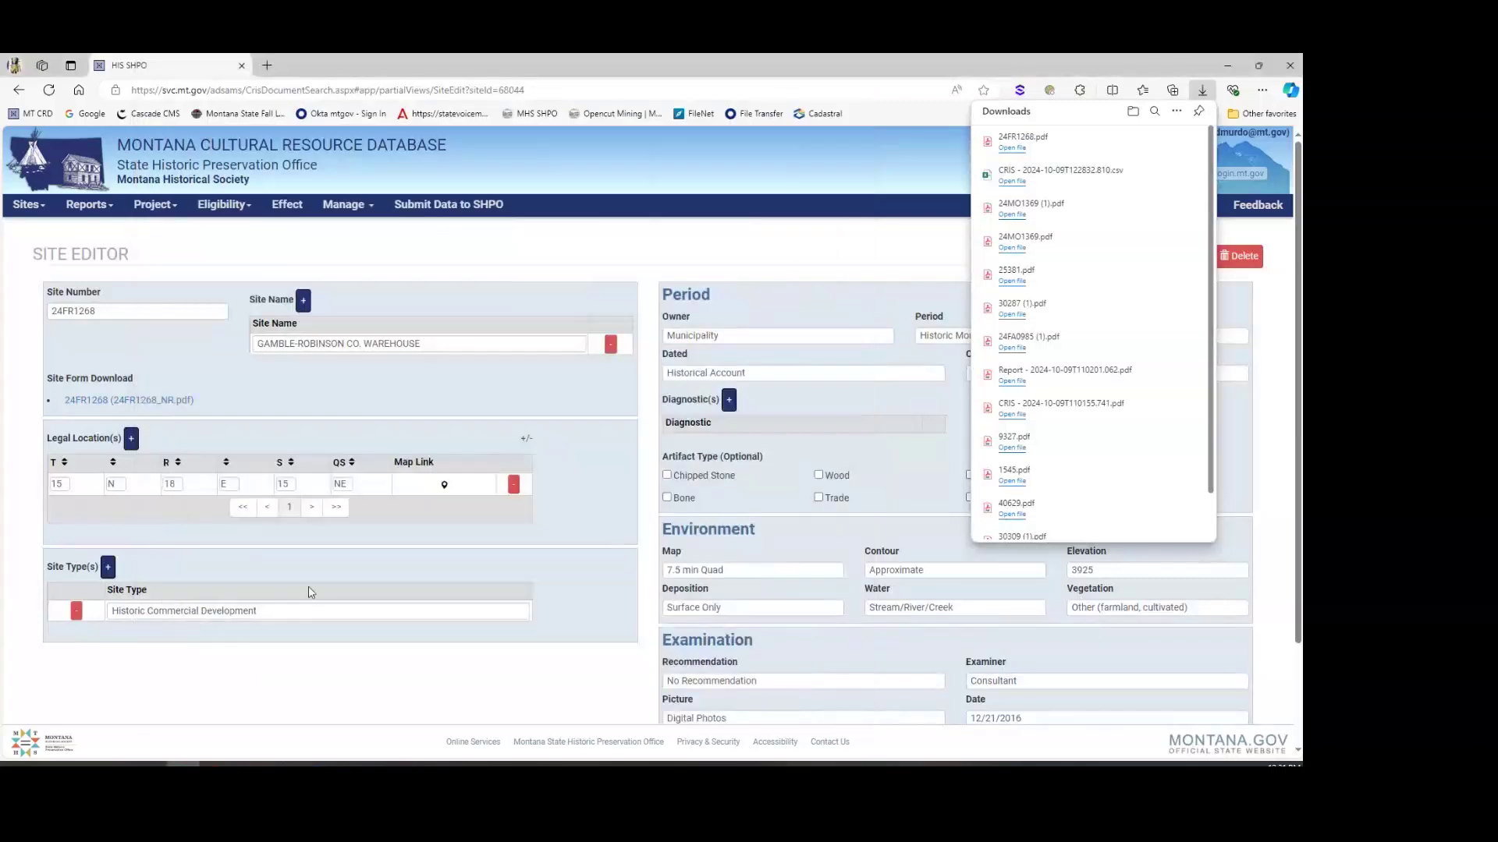
Step: Return to the search results and rerun the full-text search for the exact phrase "Banana shaped"
{"action": "scroll", "coordinate": [309, 593], "scroll_direction": "down", "scroll_amount": 2}
{"action": "left_click", "coordinate": [574, 626]}
{"action": "scroll", "coordinate": [191, 511], "scroll_direction": "down", "scroll_amount": 5}
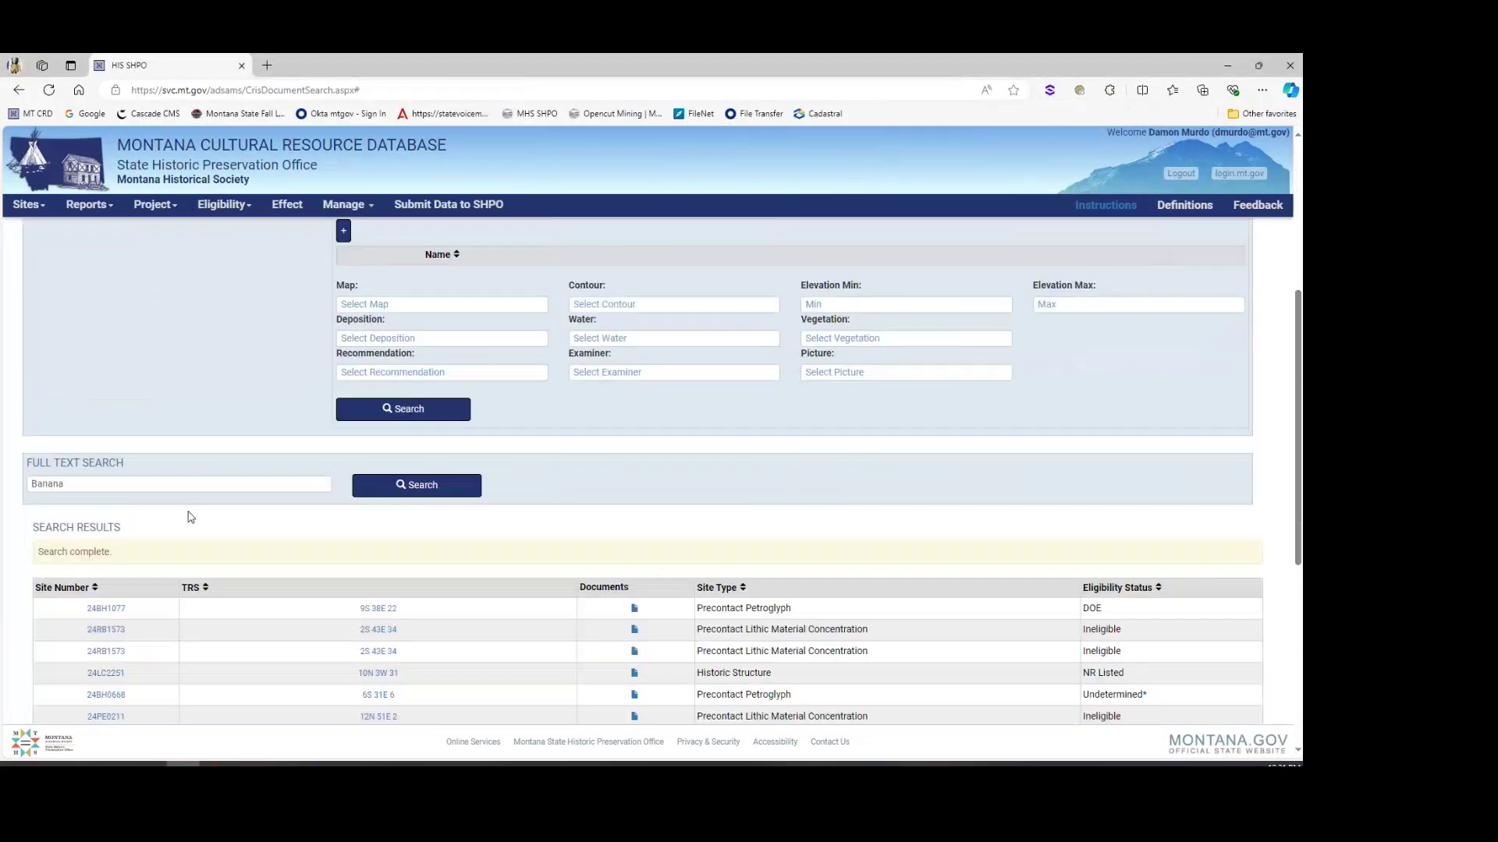
{"action": "left_click", "coordinate": [99, 485]}
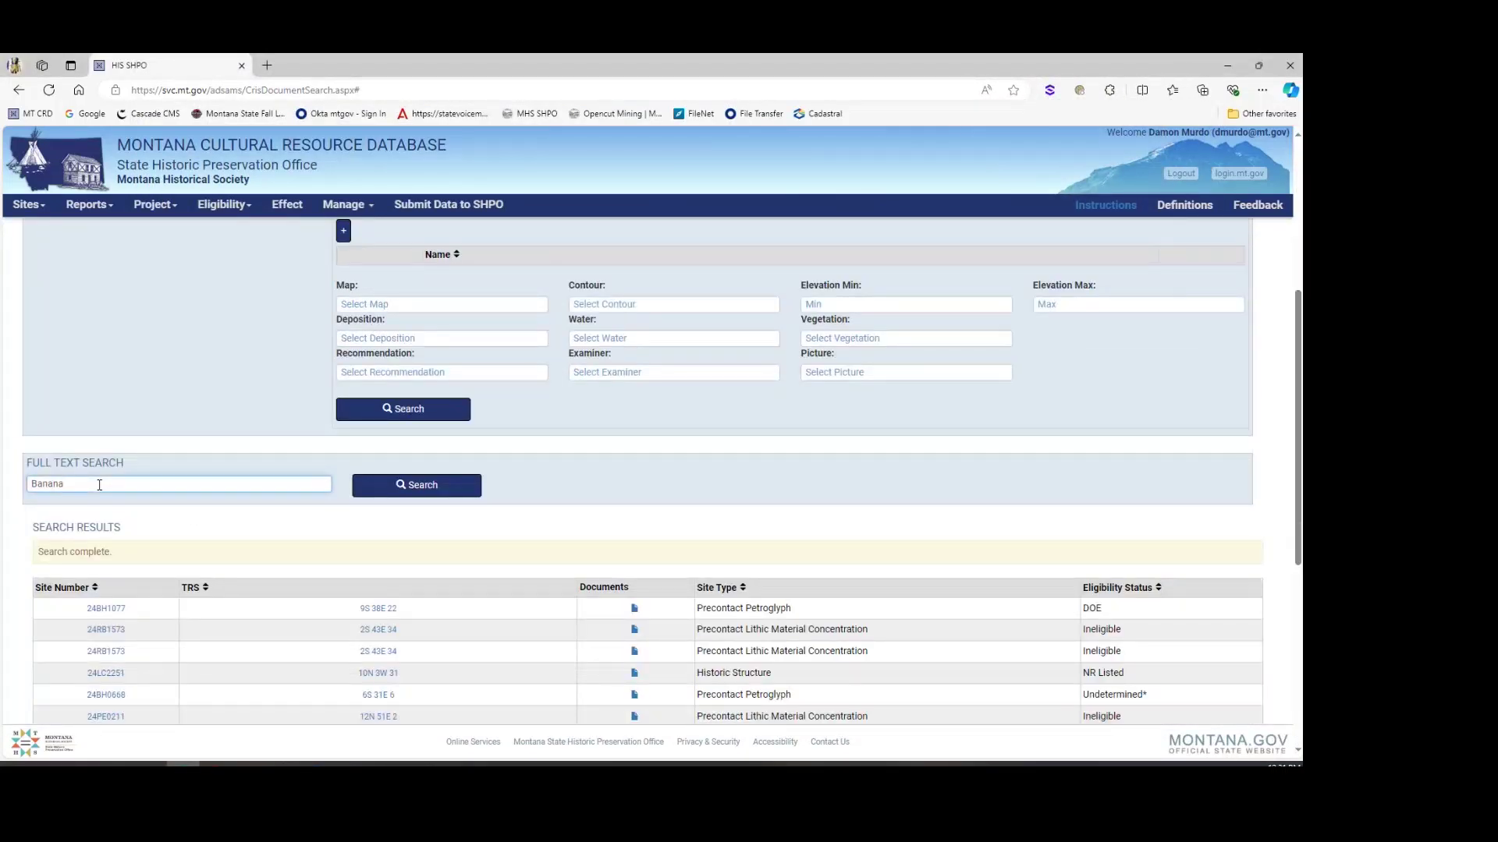
{"action": "key", "text": "Home"}
{"action": "type", "text": "\""}
{"action": "key", "text": "End"}
{"action": "type", "text": "haped\""}
{"action": "left_click", "coordinate": [366, 486]}
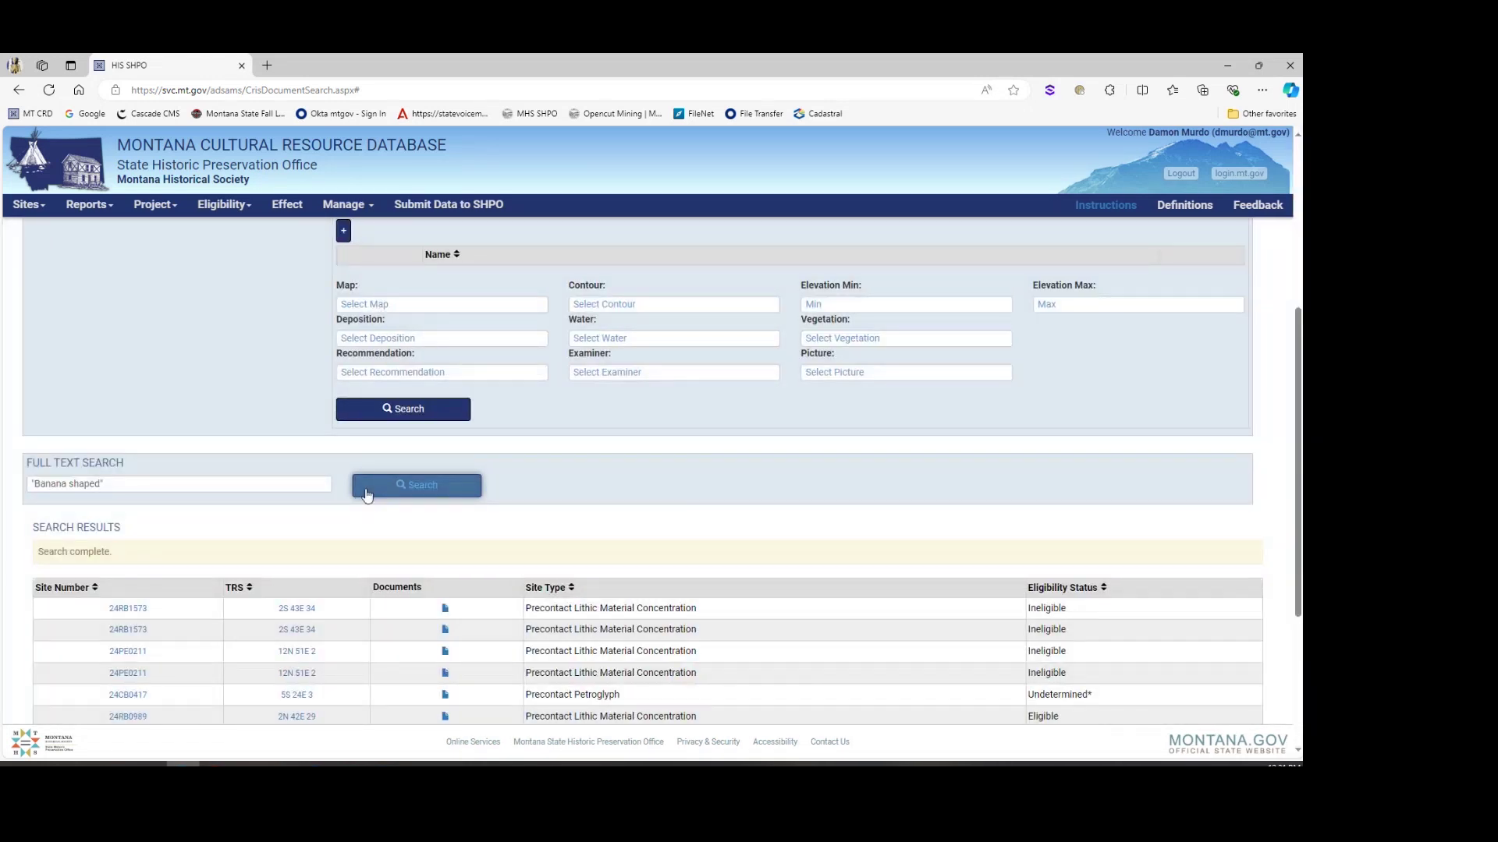
Step: Open site 24PE0211 (FAITH SITE) and download its 24PE0211_Update1990.pdf site form
{"action": "left_click", "coordinate": [128, 652]}
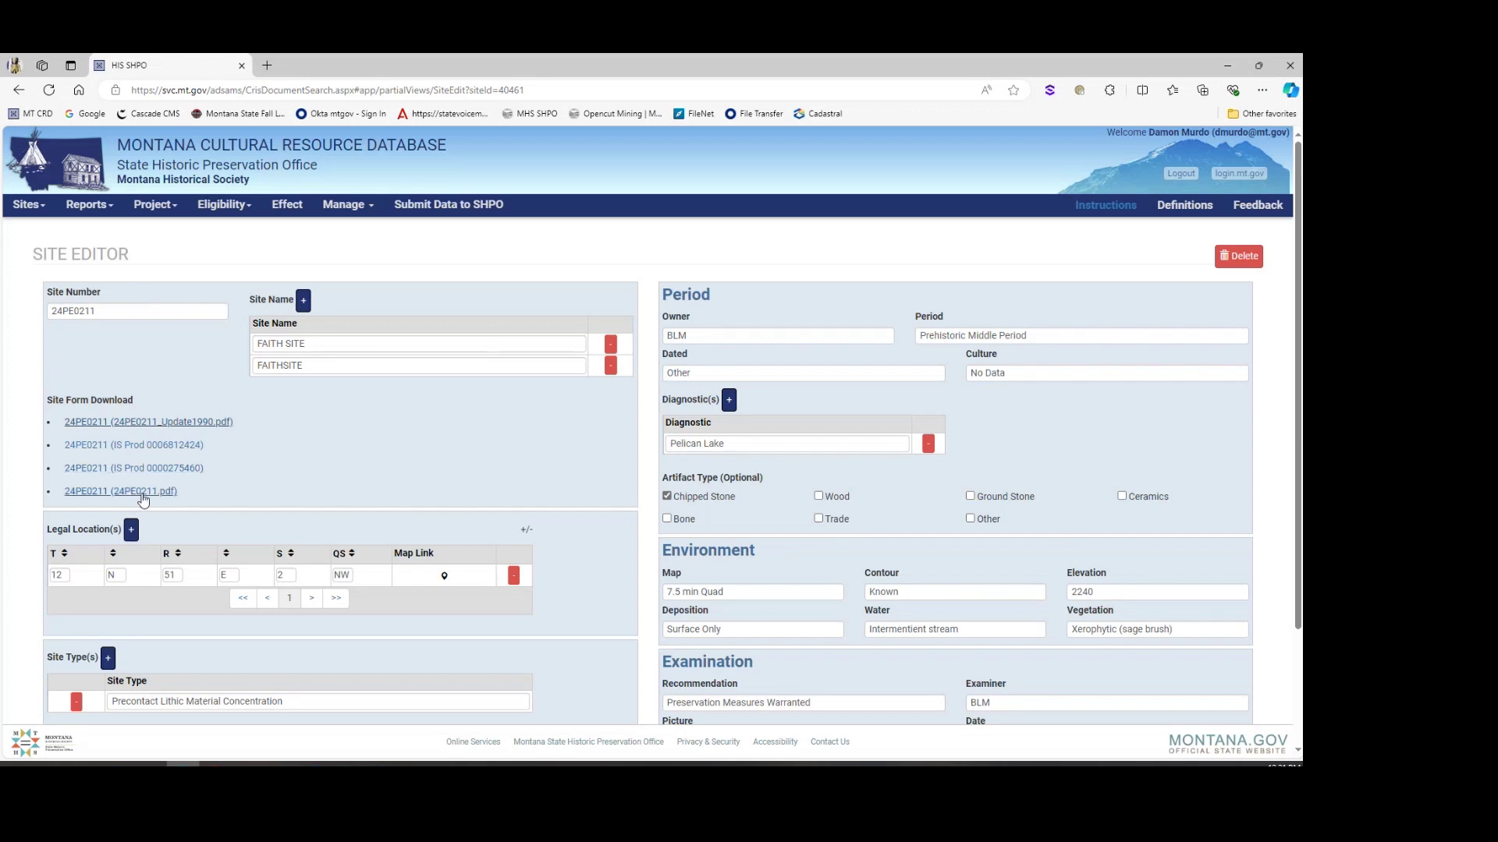
{"action": "left_click", "coordinate": [143, 428]}
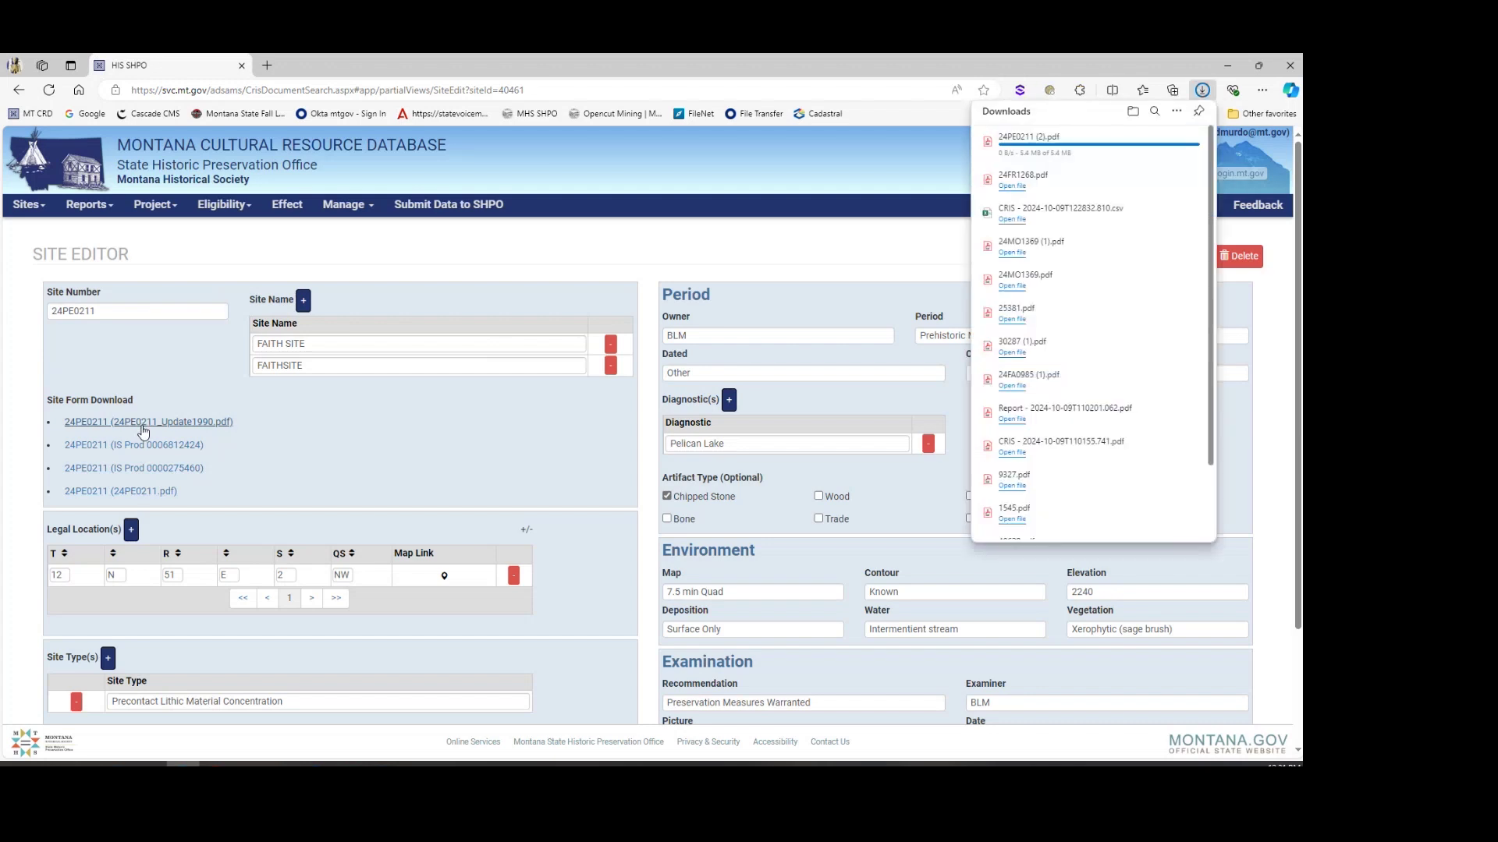
Step: Open the 1990 update PDF, look for 'banana' in it, then close it
{"action": "left_click", "coordinate": [1022, 148]}
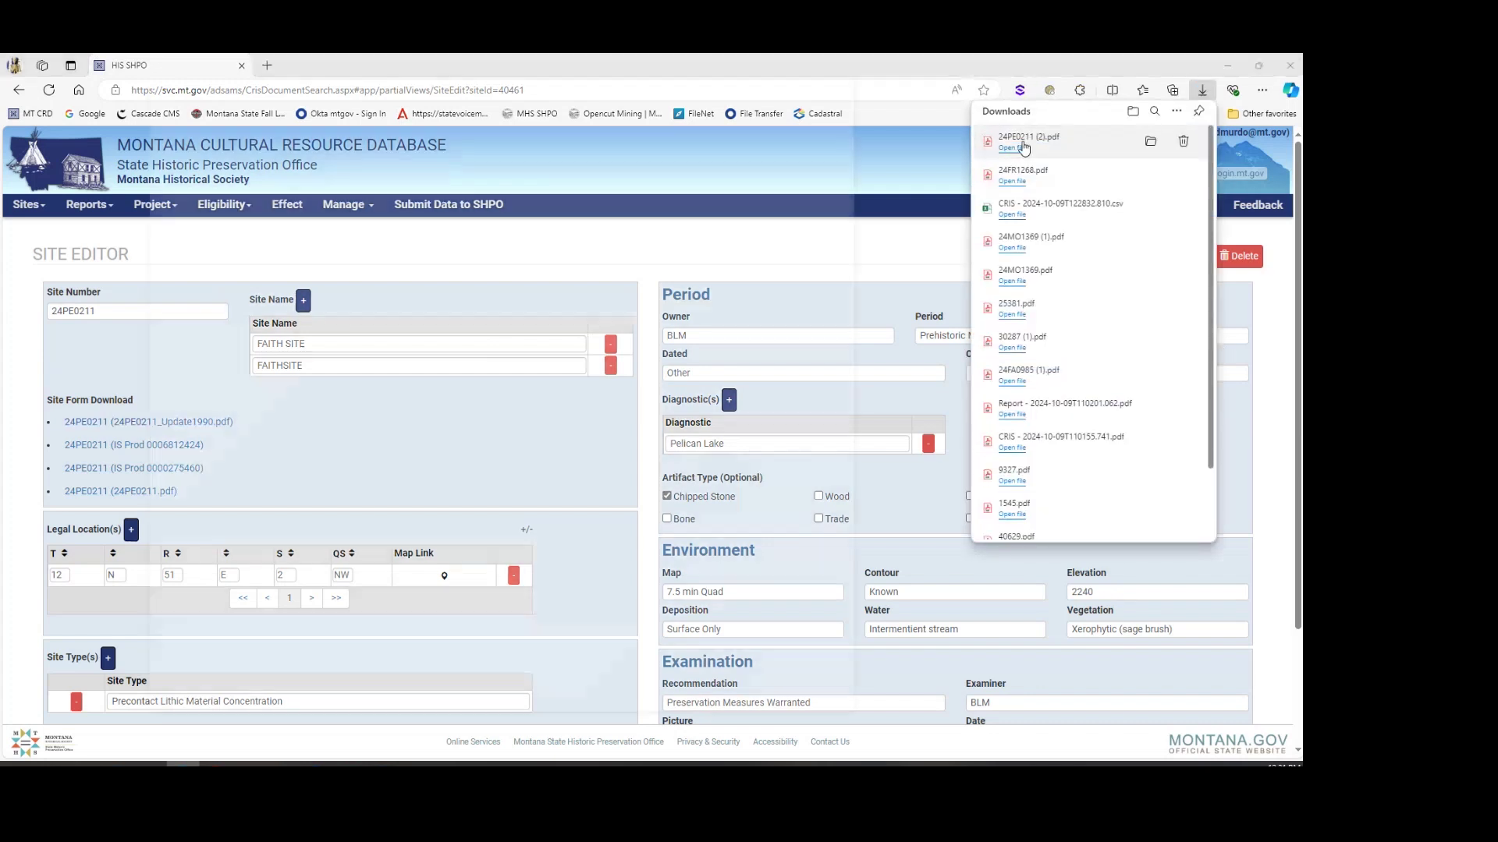
{"action": "type", "text": "ban"}
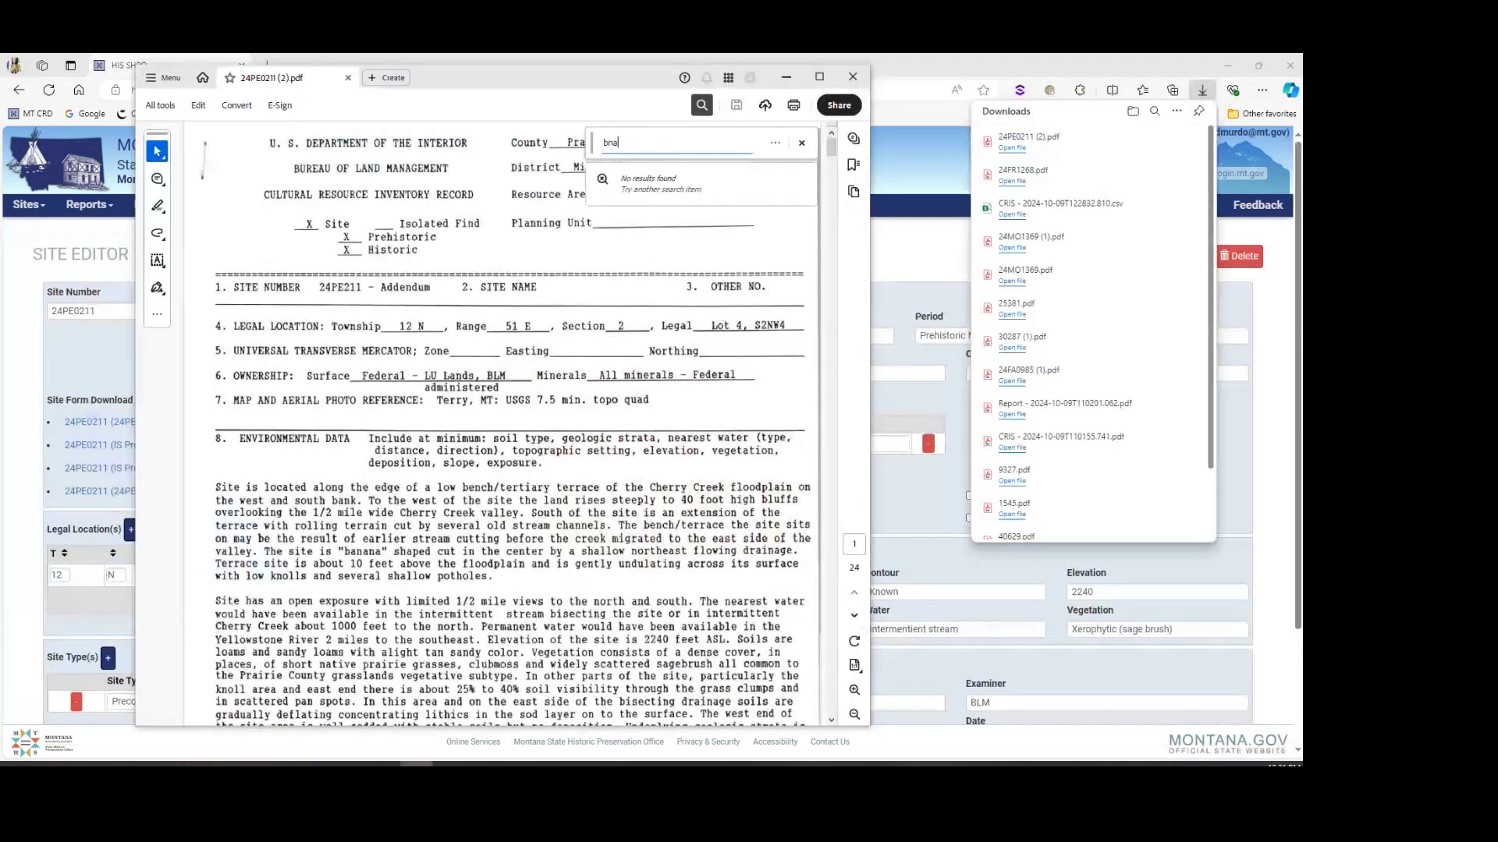
{"action": "type", "text": "ana"}
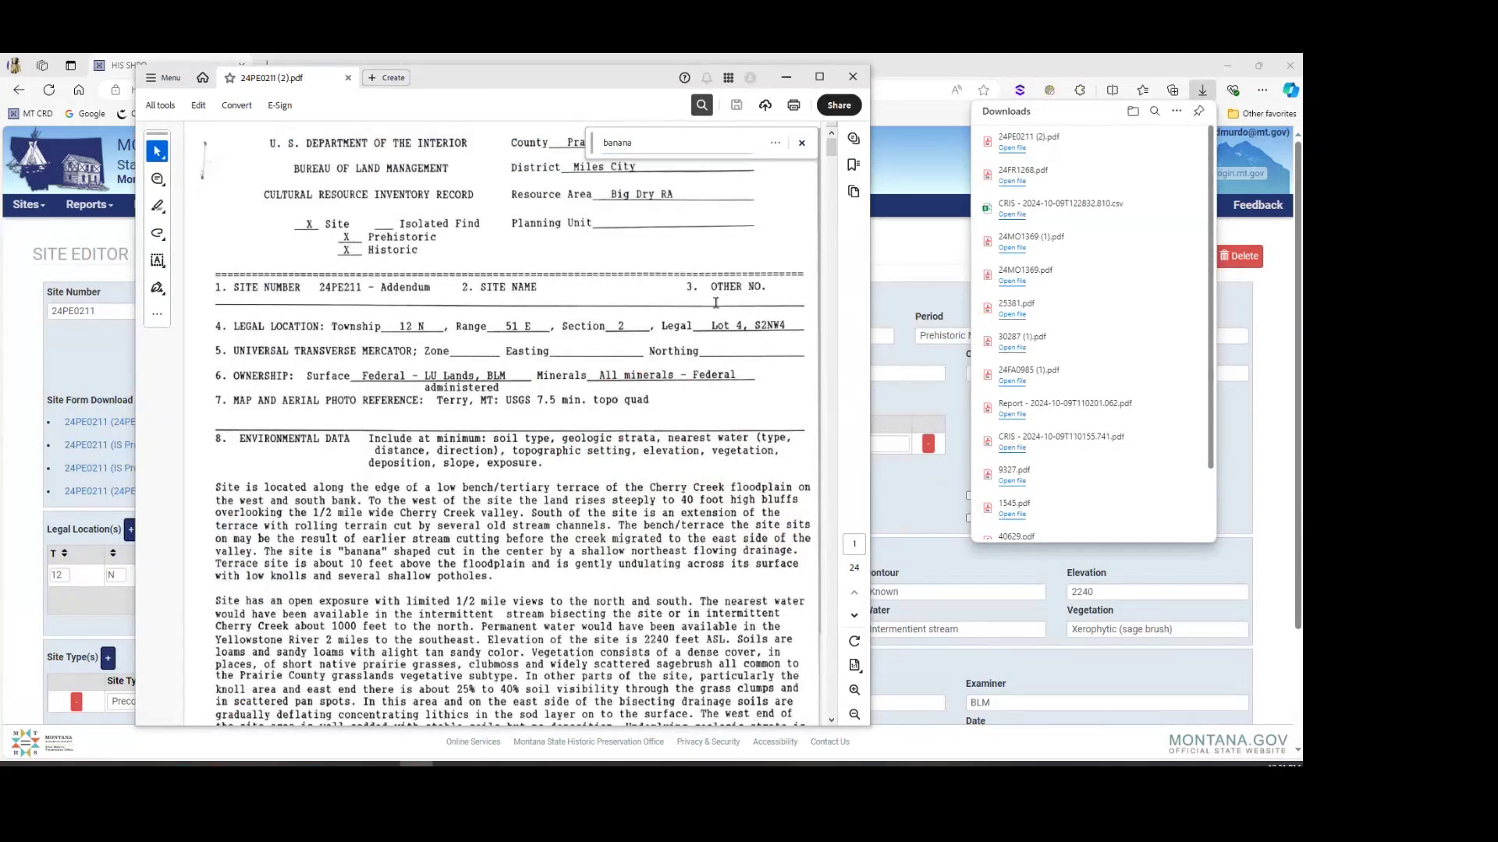
{"action": "scroll", "coordinate": [443, 406], "scroll_direction": "down", "scroll_amount": 2}
{"action": "scroll", "coordinate": [444, 405], "scroll_direction": "down", "scroll_amount": 3}
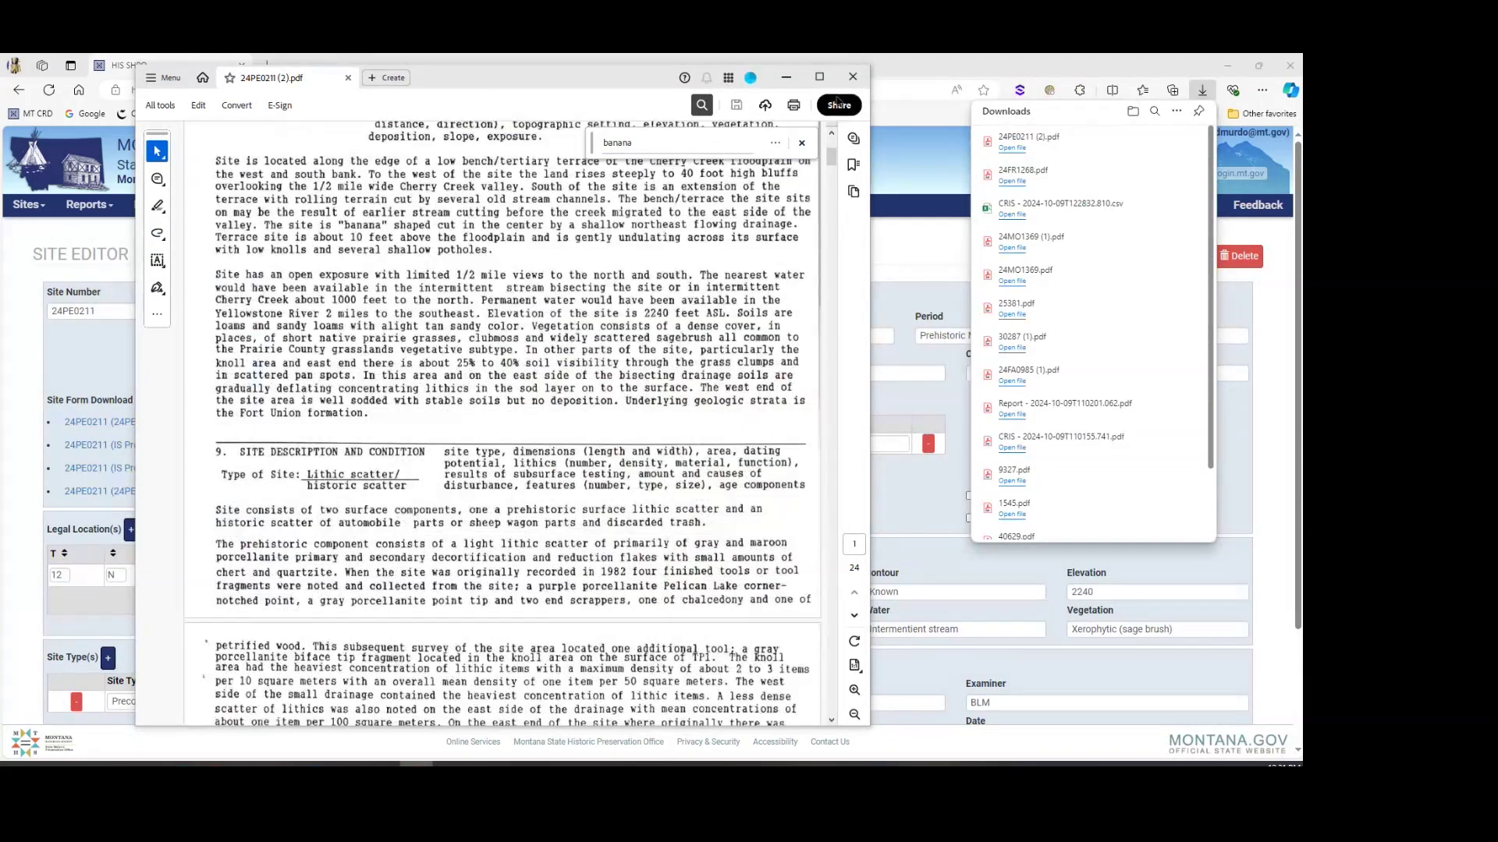
{"action": "left_click", "coordinate": [852, 77]}
Step: Download and search 24PE0211.pdf for 'banana', dismiss the no-matches notice, and close the PDF
{"action": "left_click", "coordinate": [148, 490]}
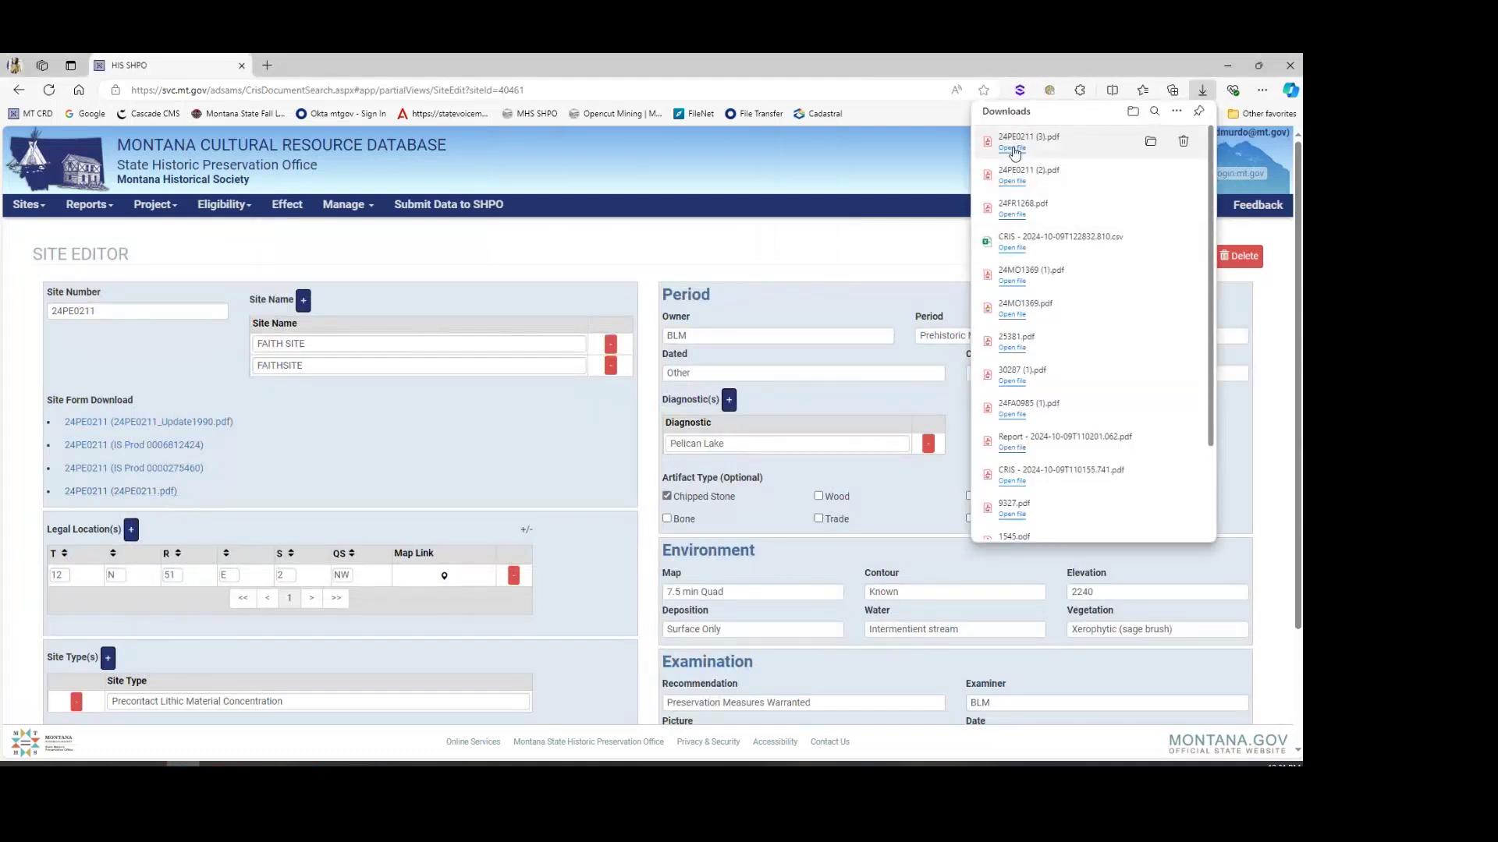
{"action": "left_click", "coordinate": [1011, 147]}
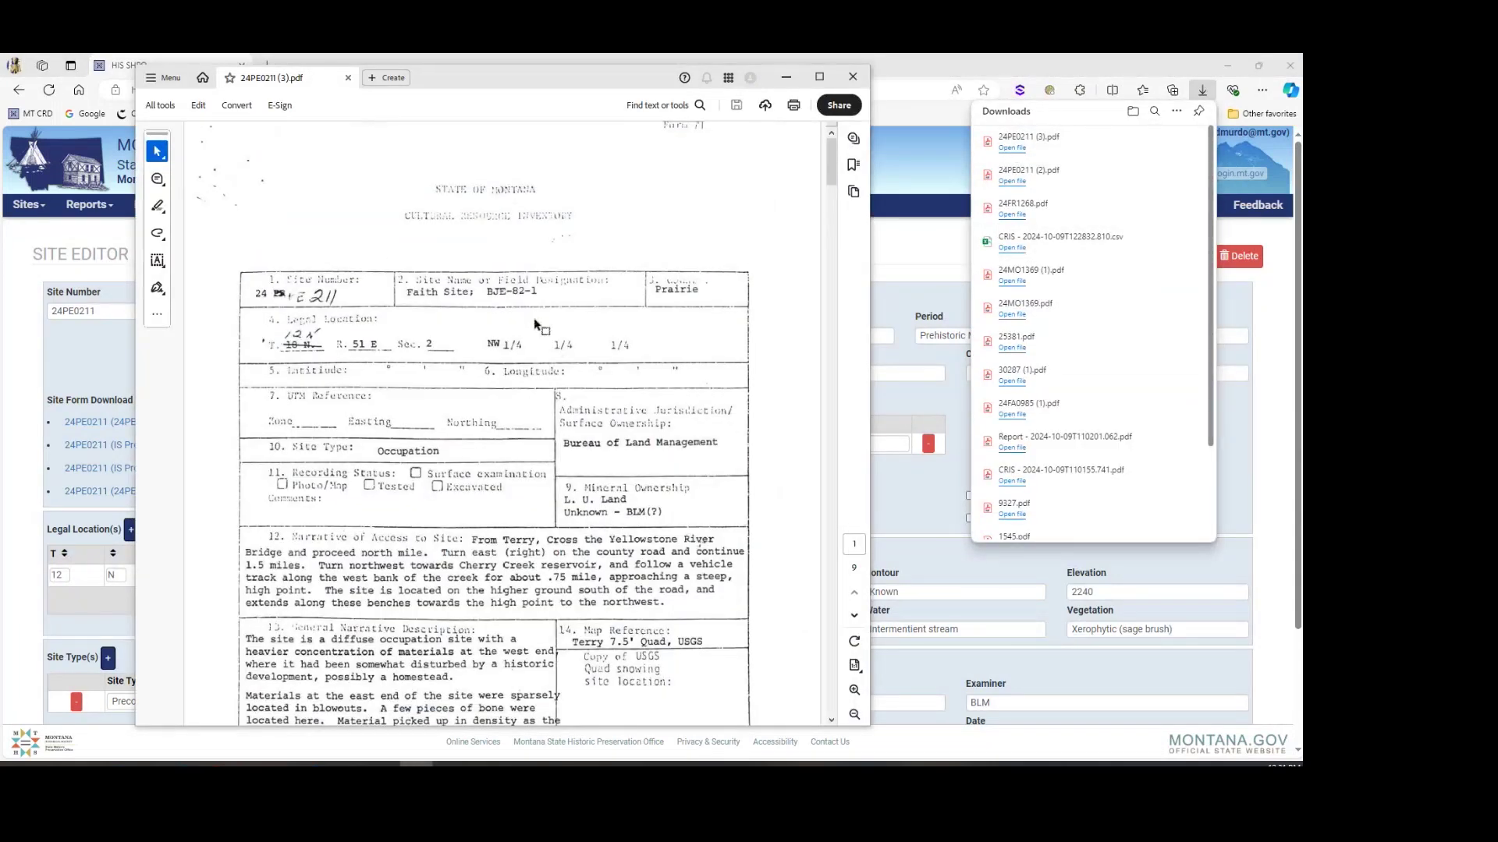
{"action": "key", "text": "ctrl+f"}
{"action": "type", "text": "banana"}
{"action": "key", "text": "Return"}
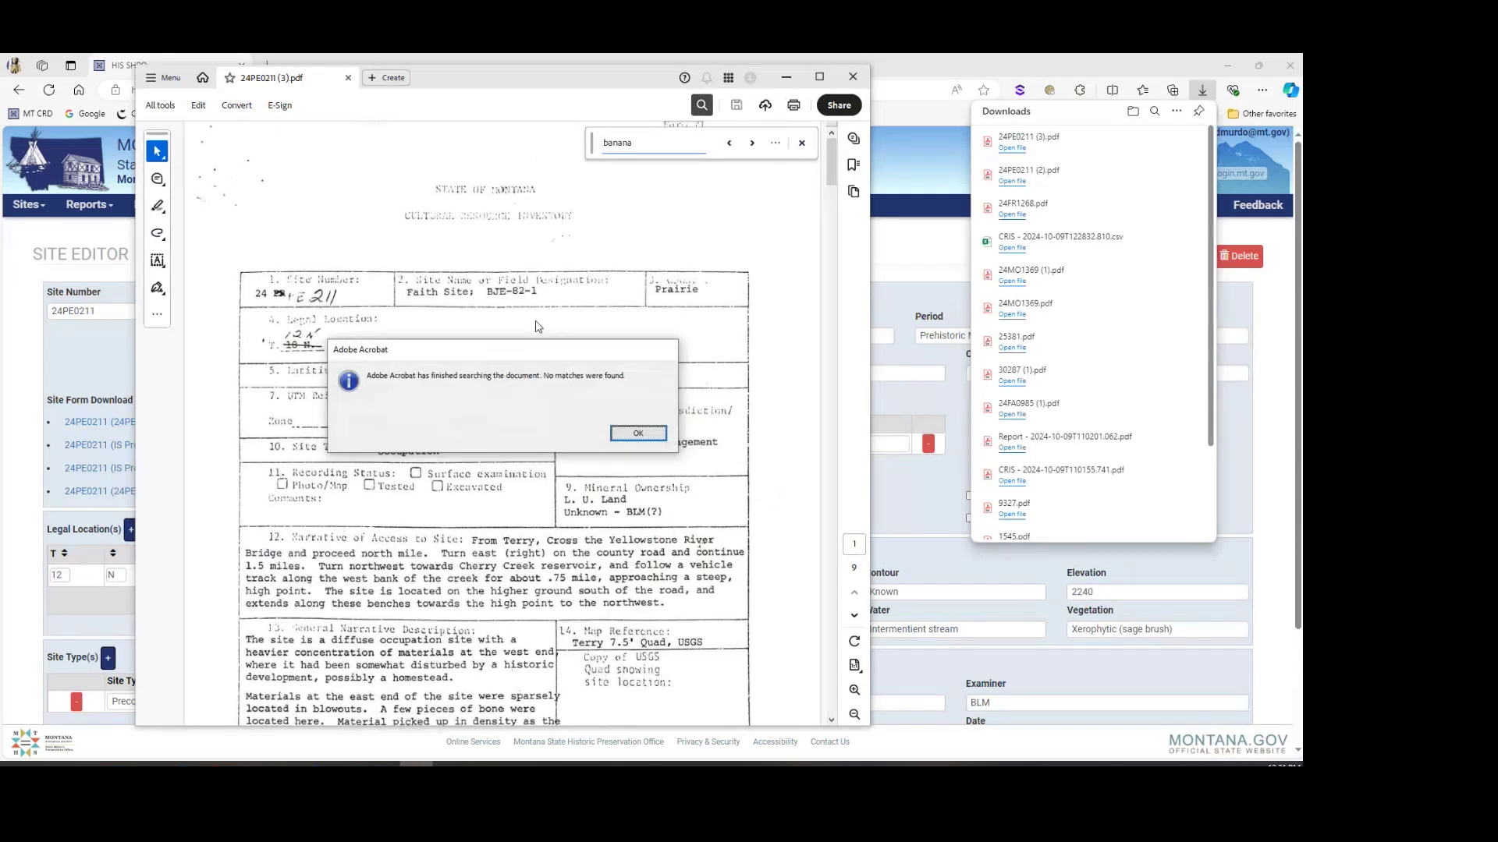
{"action": "key", "text": "Return"}
{"action": "left_click", "coordinate": [853, 76]}
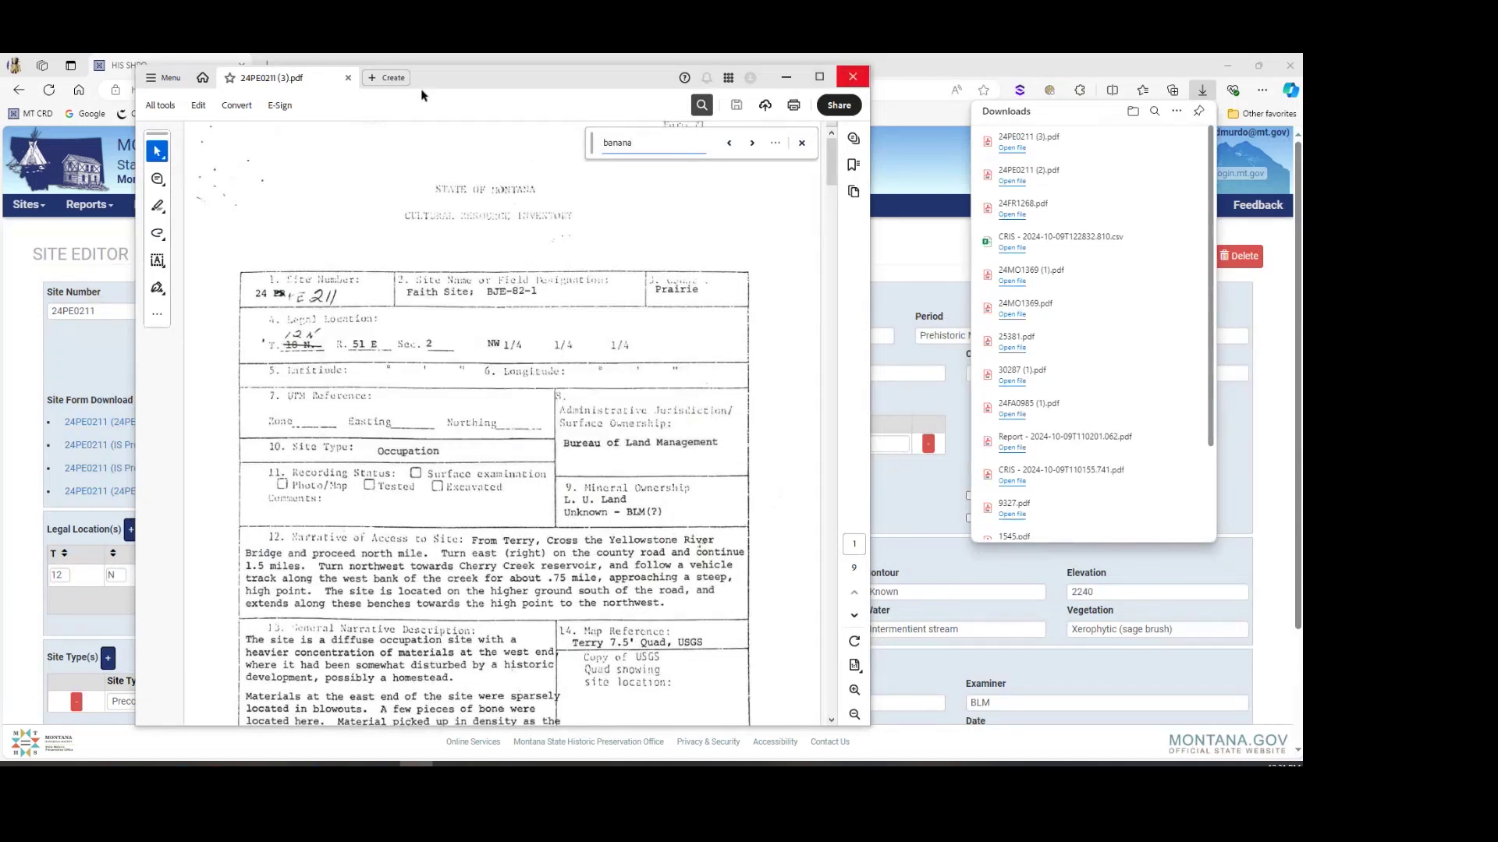
{"action": "scroll", "coordinate": [485, 291], "scroll_direction": "down", "scroll_amount": 5}
Step: Go from Sites Document Search to the Reports Document Search page
{"action": "left_click", "coordinate": [578, 625]}
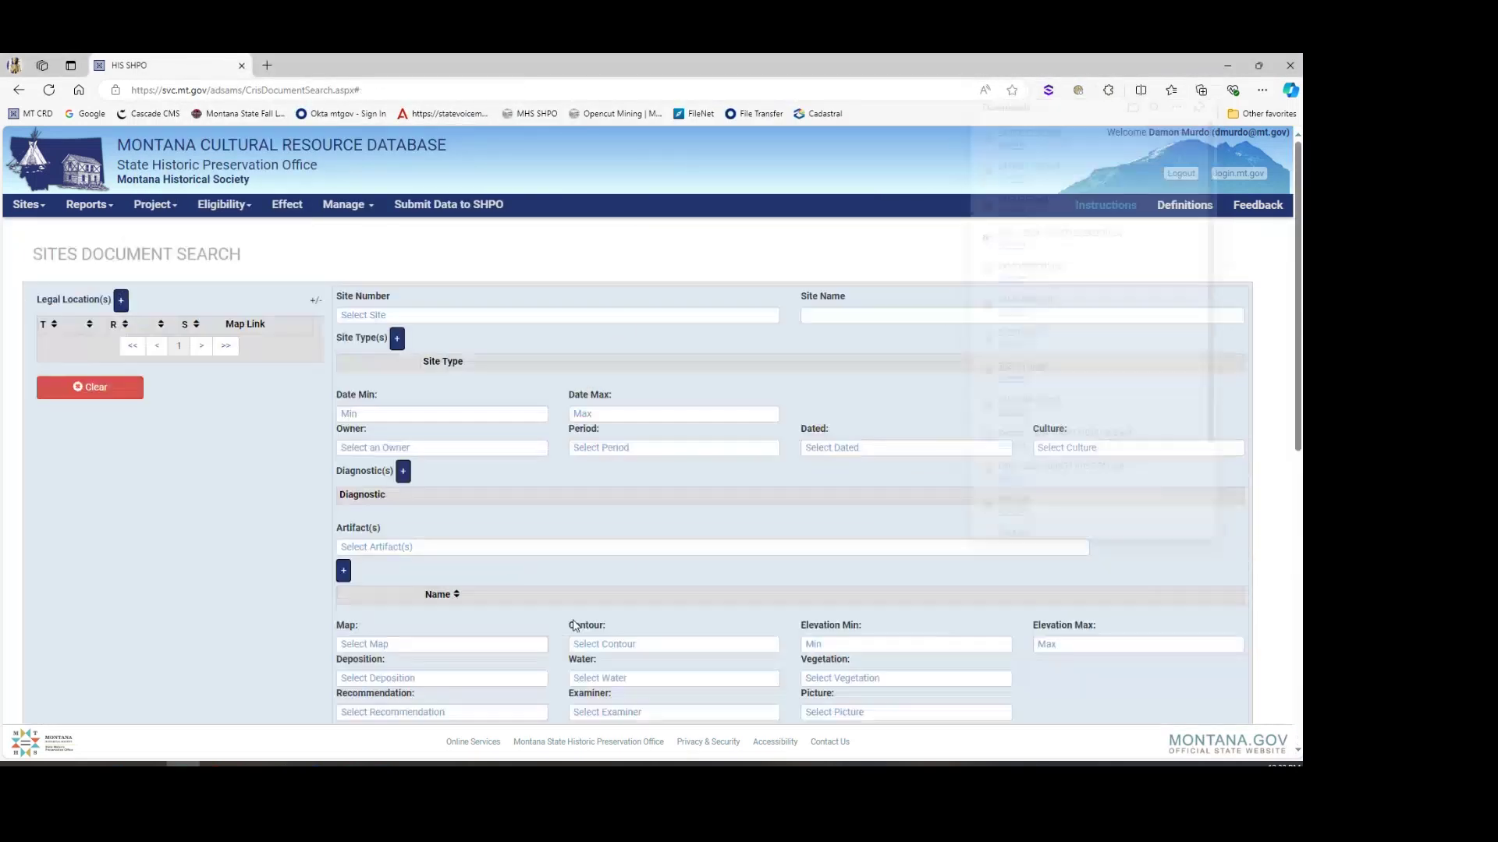
{"action": "scroll", "coordinate": [211, 360], "scroll_direction": "down", "scroll_amount": 3}
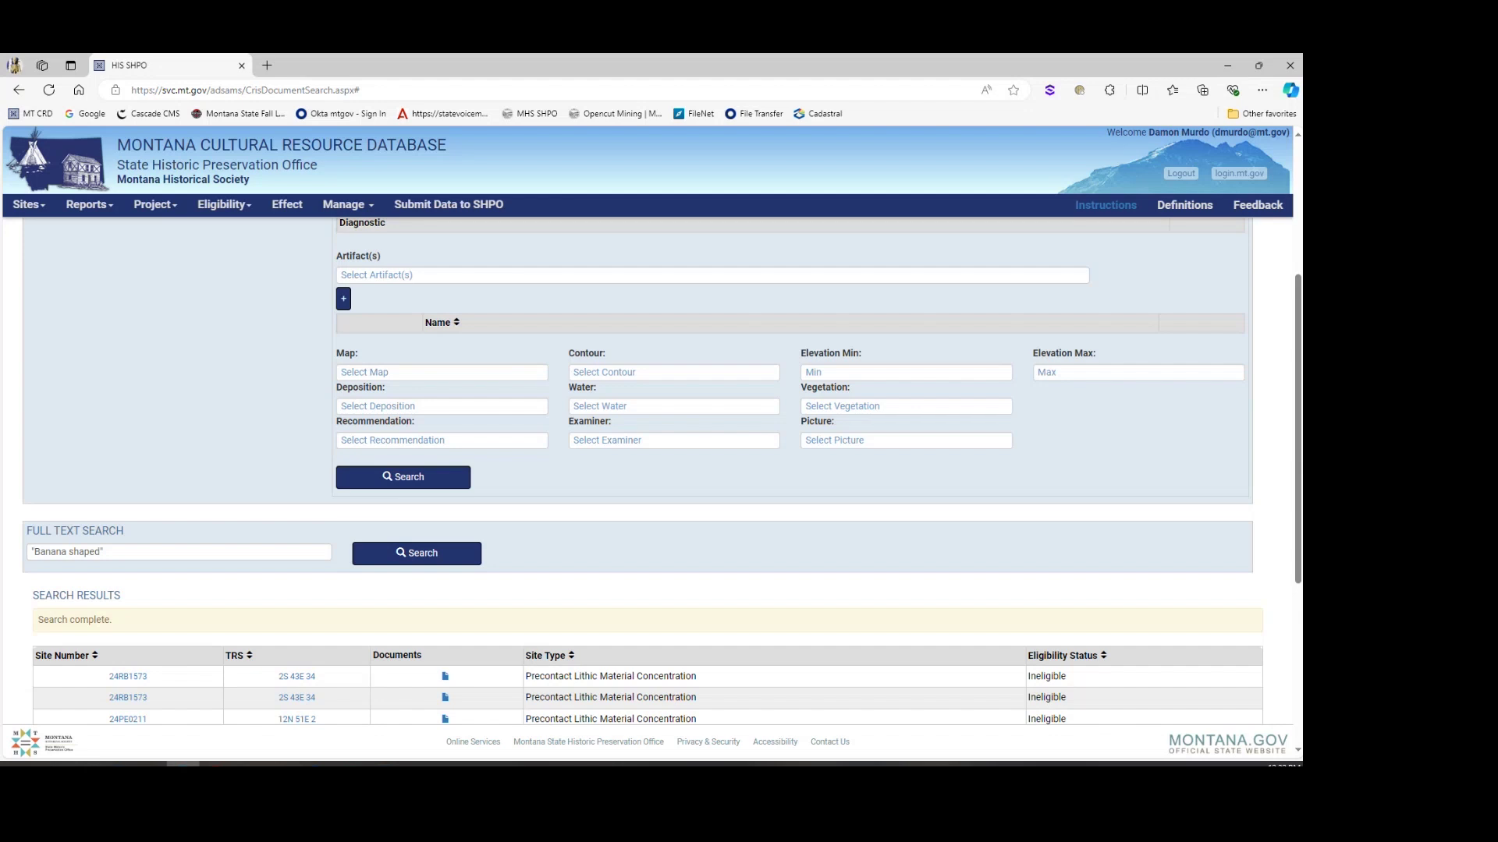
{"action": "scroll", "coordinate": [234, 495], "scroll_direction": "up", "scroll_amount": 4}
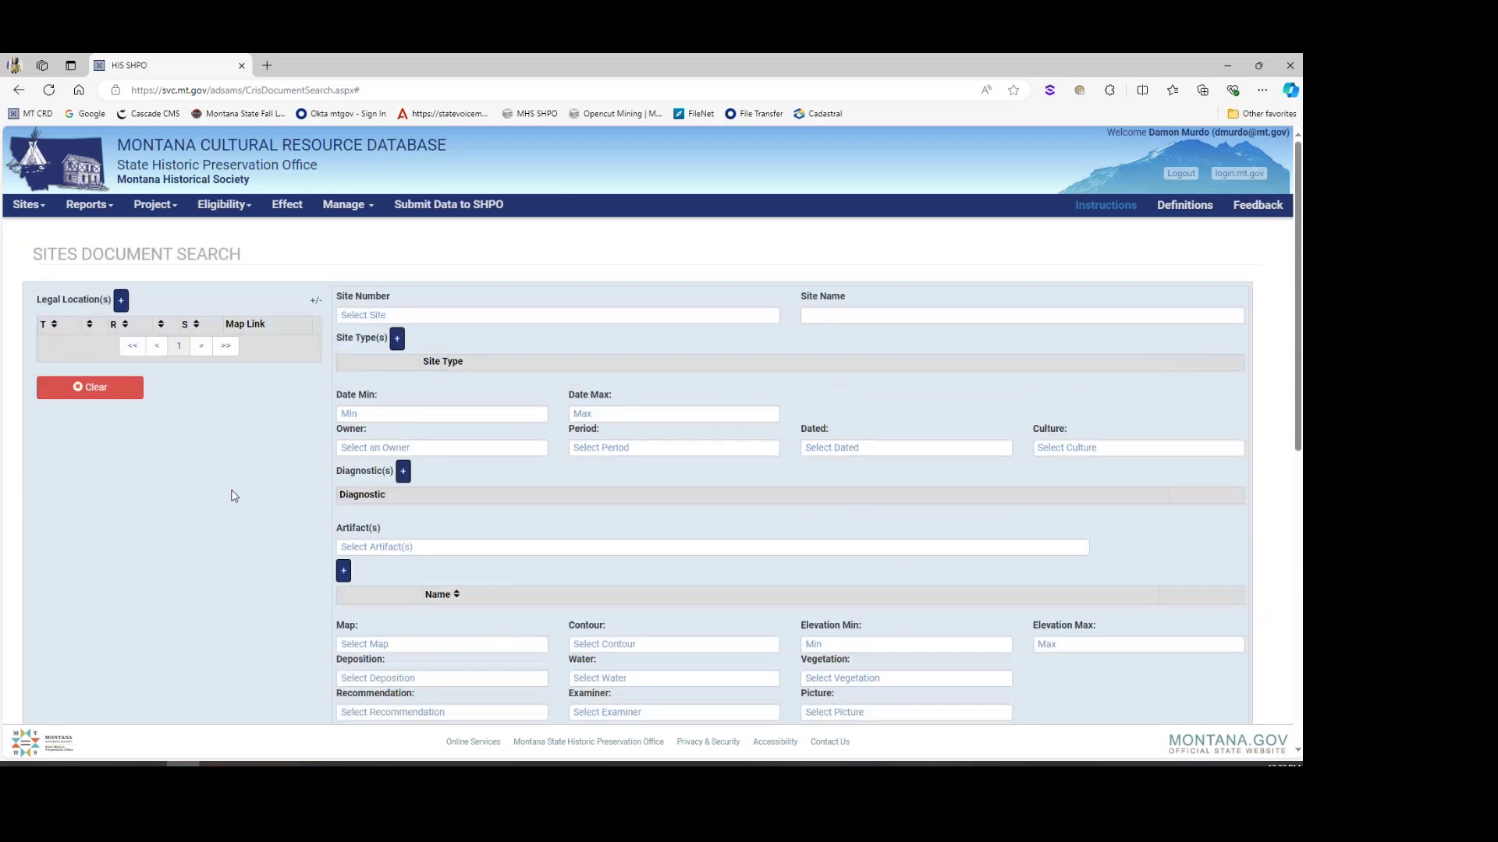
{"action": "left_click", "coordinate": [86, 204]}
{"action": "left_click", "coordinate": [101, 226]}
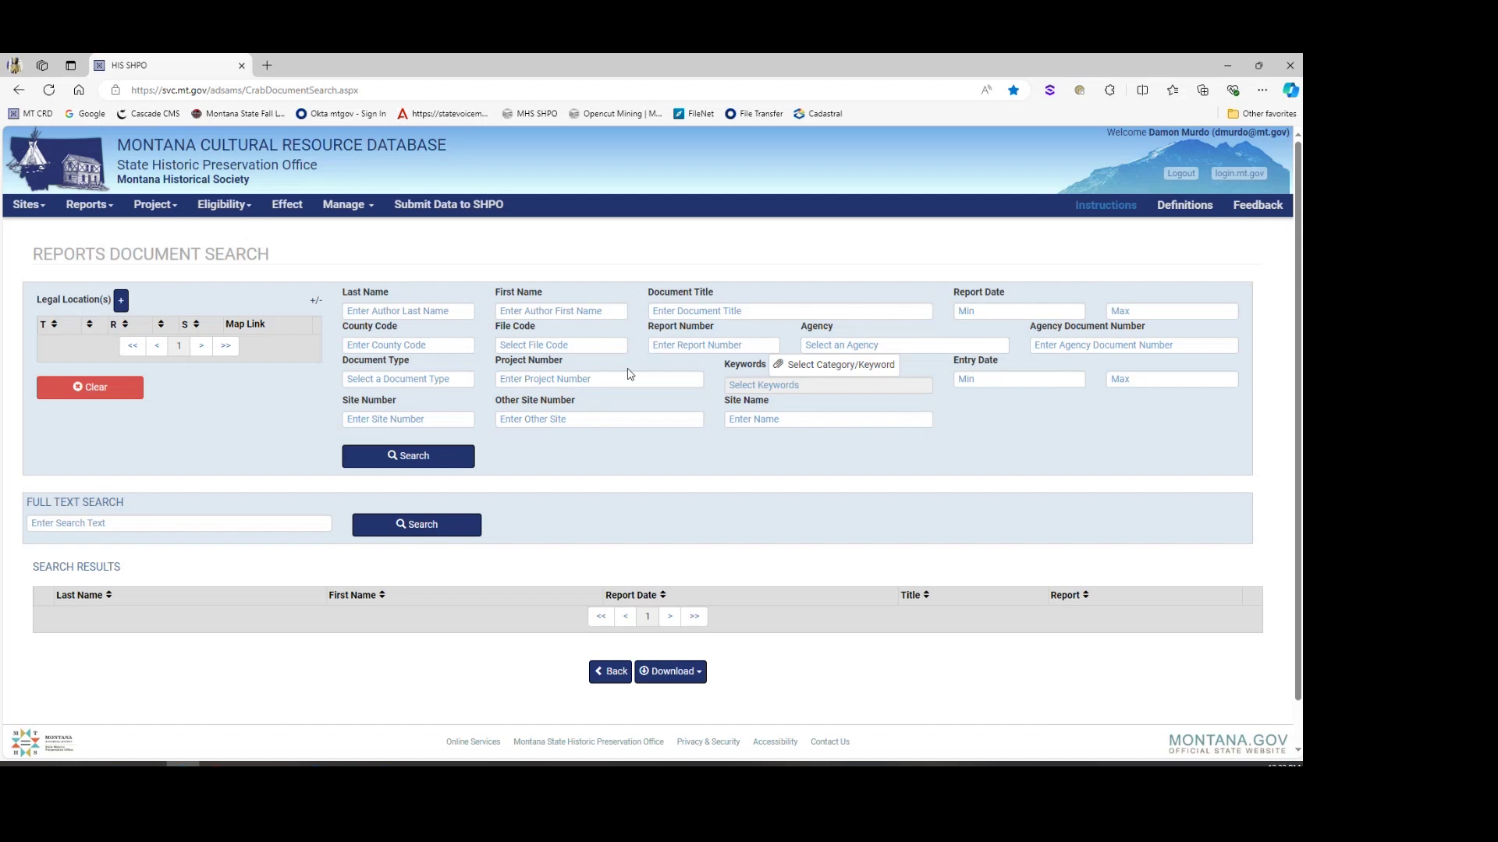
Step: Search reports titled COAL MINING, which returns no records
{"action": "left_click", "coordinate": [680, 312]}
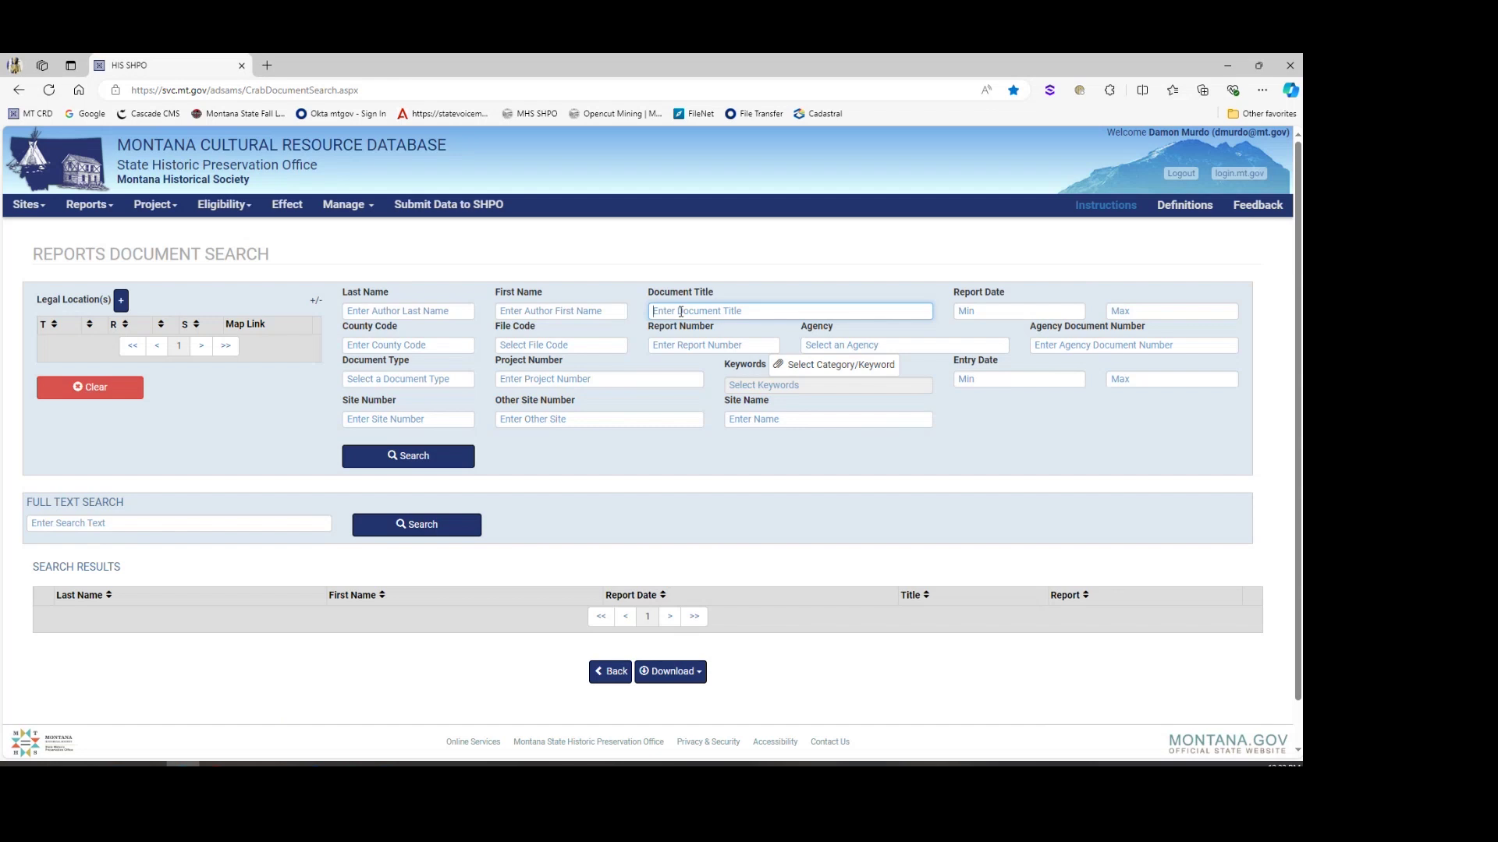
{"action": "type", "text": "COAL MINING"}
{"action": "left_click", "coordinate": [409, 455]}
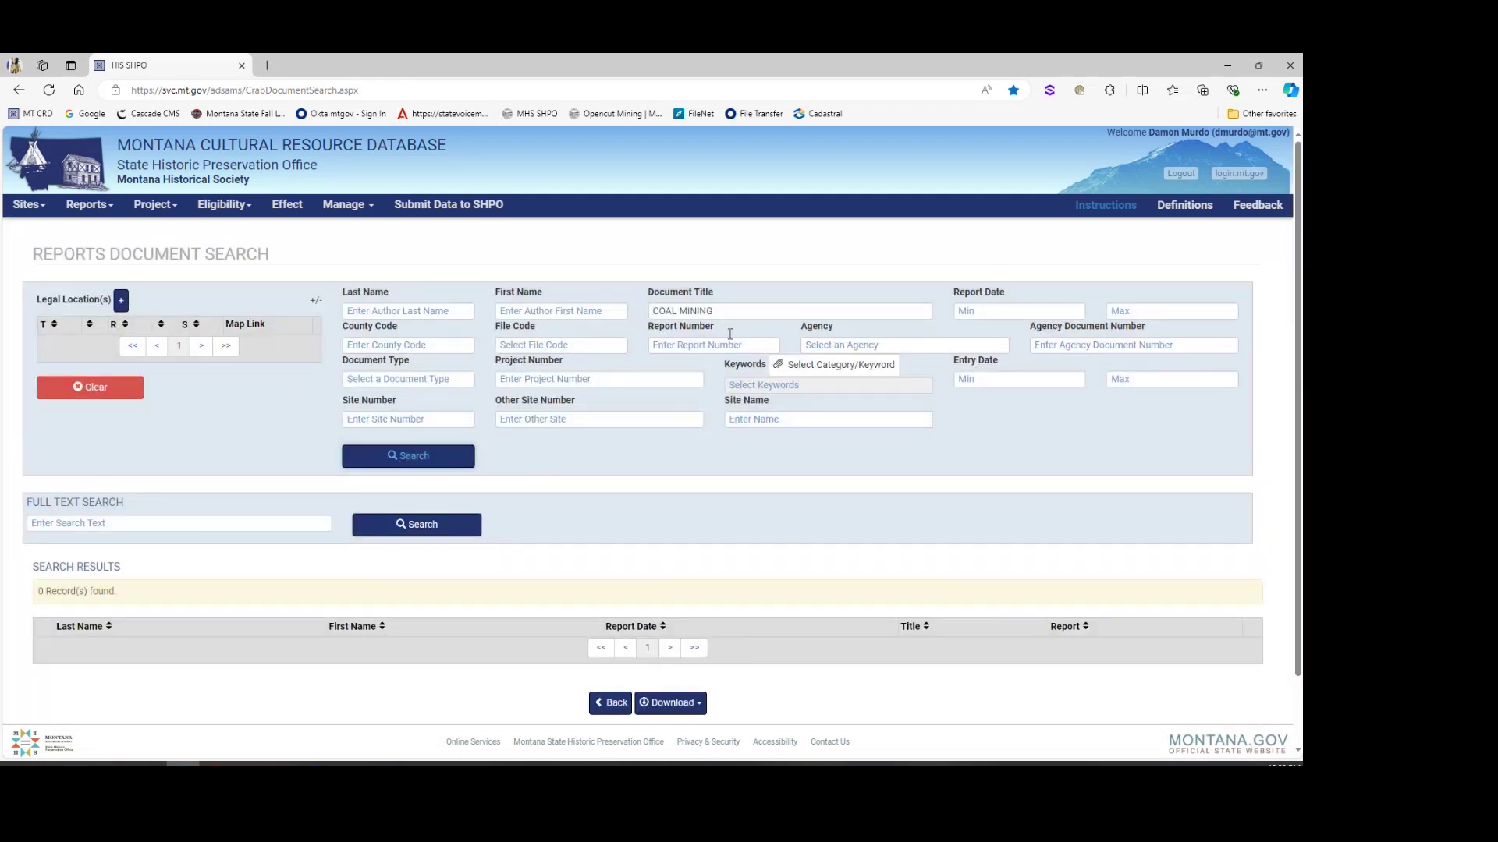
Step: Change the title to COAL MINE, review the 72 matching reports, then clear the title
{"action": "left_click_drag", "start_coordinate": [722, 311], "coordinate": [483, 289]}
{"action": "key", "text": "End"}
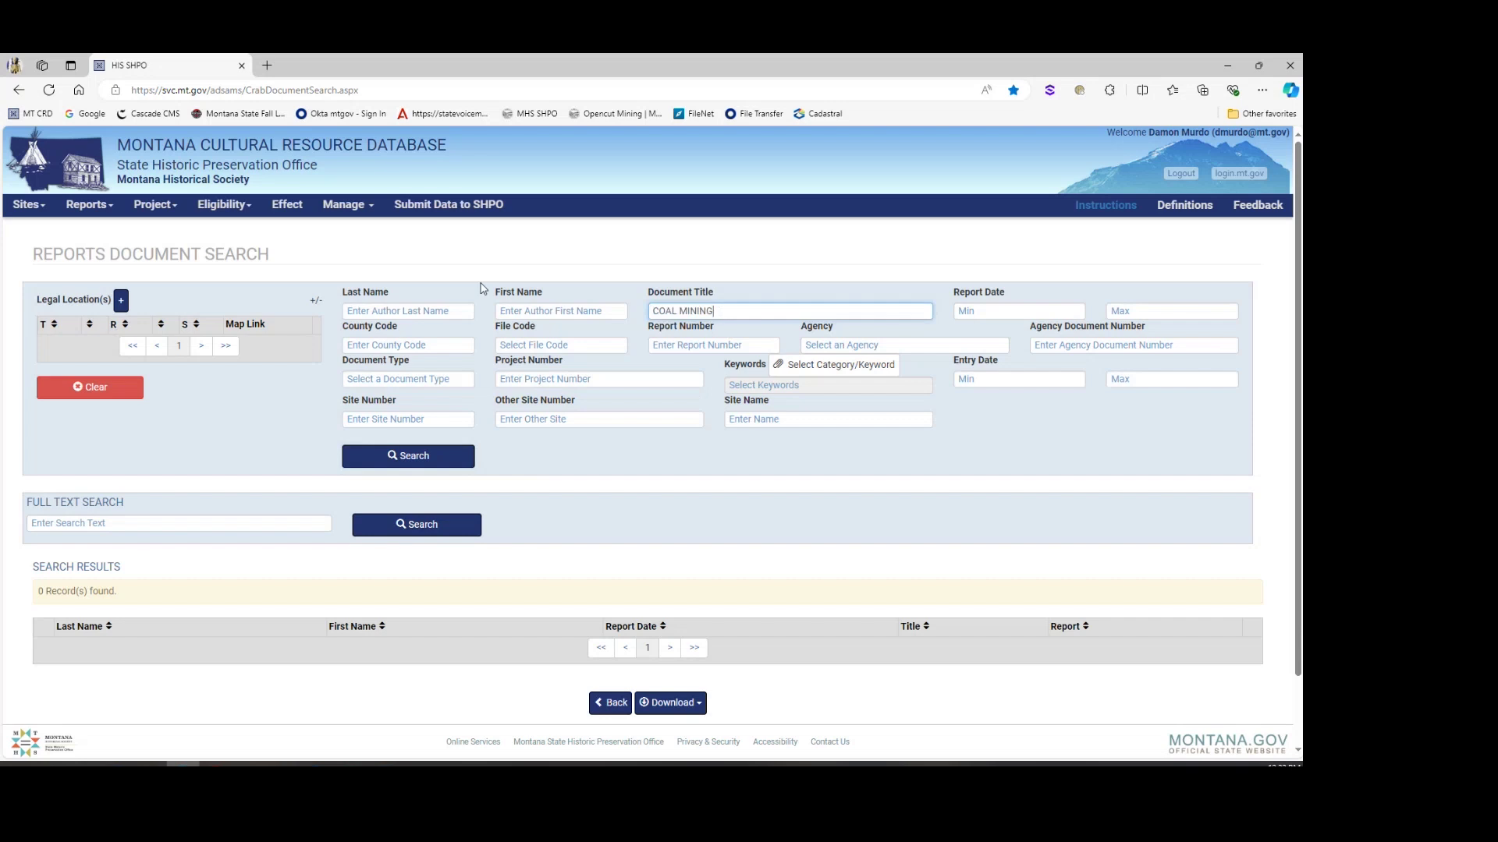
{"action": "key", "text": "BackSpace"}
{"action": "key", "text": "BackSpace"}
{"action": "key", "text": "BackSpace"}
{"action": "type", "text": "E"}
{"action": "left_click", "coordinate": [414, 455]}
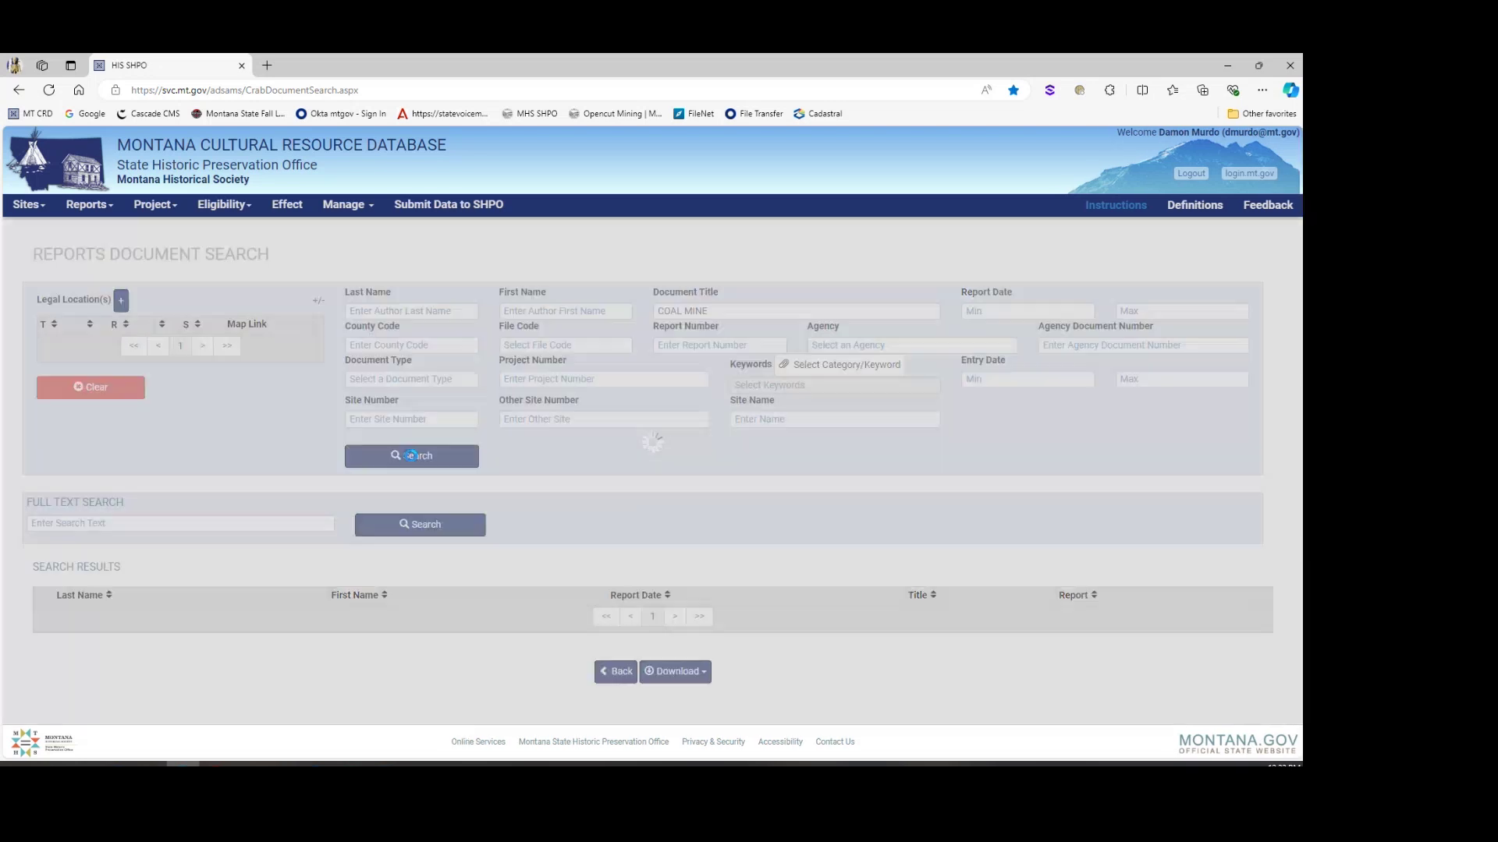
{"action": "scroll", "coordinate": [409, 458], "scroll_direction": "down", "scroll_amount": 4}
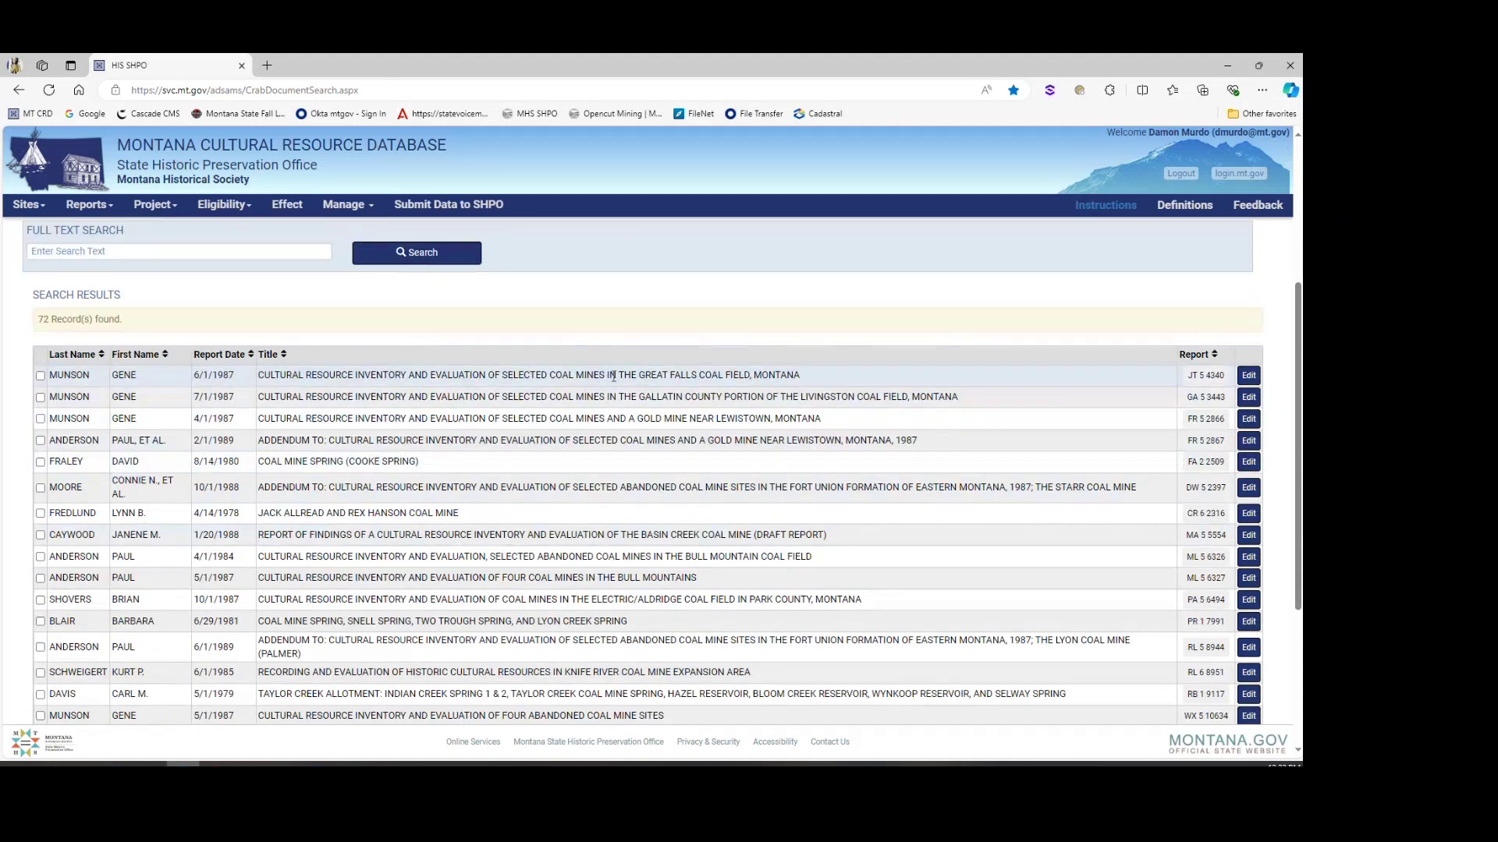
{"action": "left_click_drag", "start_coordinate": [599, 376], "coordinate": [555, 376]}
{"action": "scroll", "coordinate": [475, 598], "scroll_direction": "down", "scroll_amount": 1}
{"action": "scroll", "coordinate": [492, 559], "scroll_direction": "up", "scroll_amount": 4}
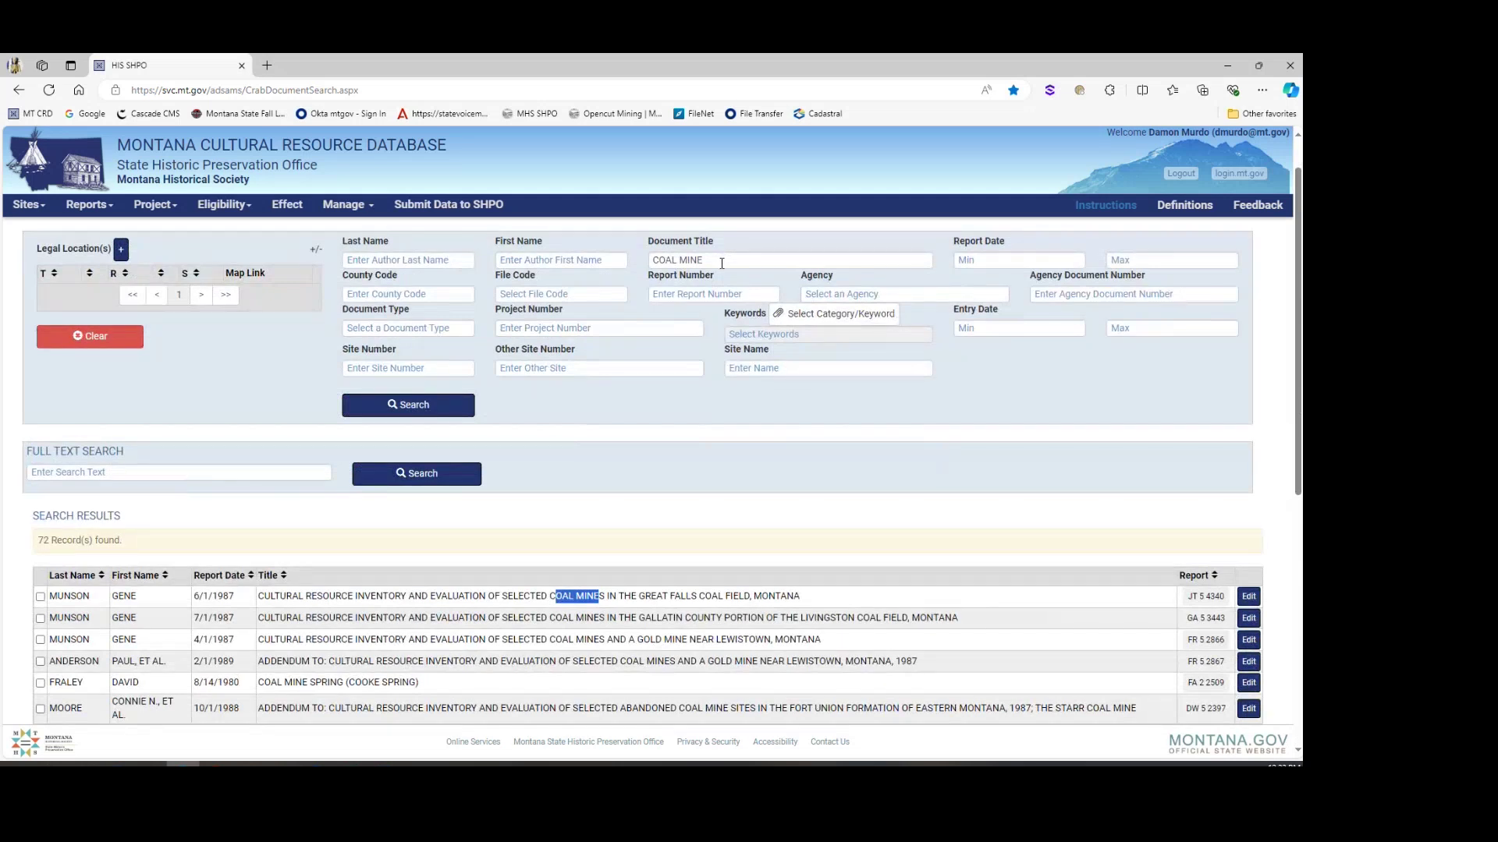
{"action": "left_click_drag", "start_coordinate": [721, 263], "coordinate": [608, 275]}
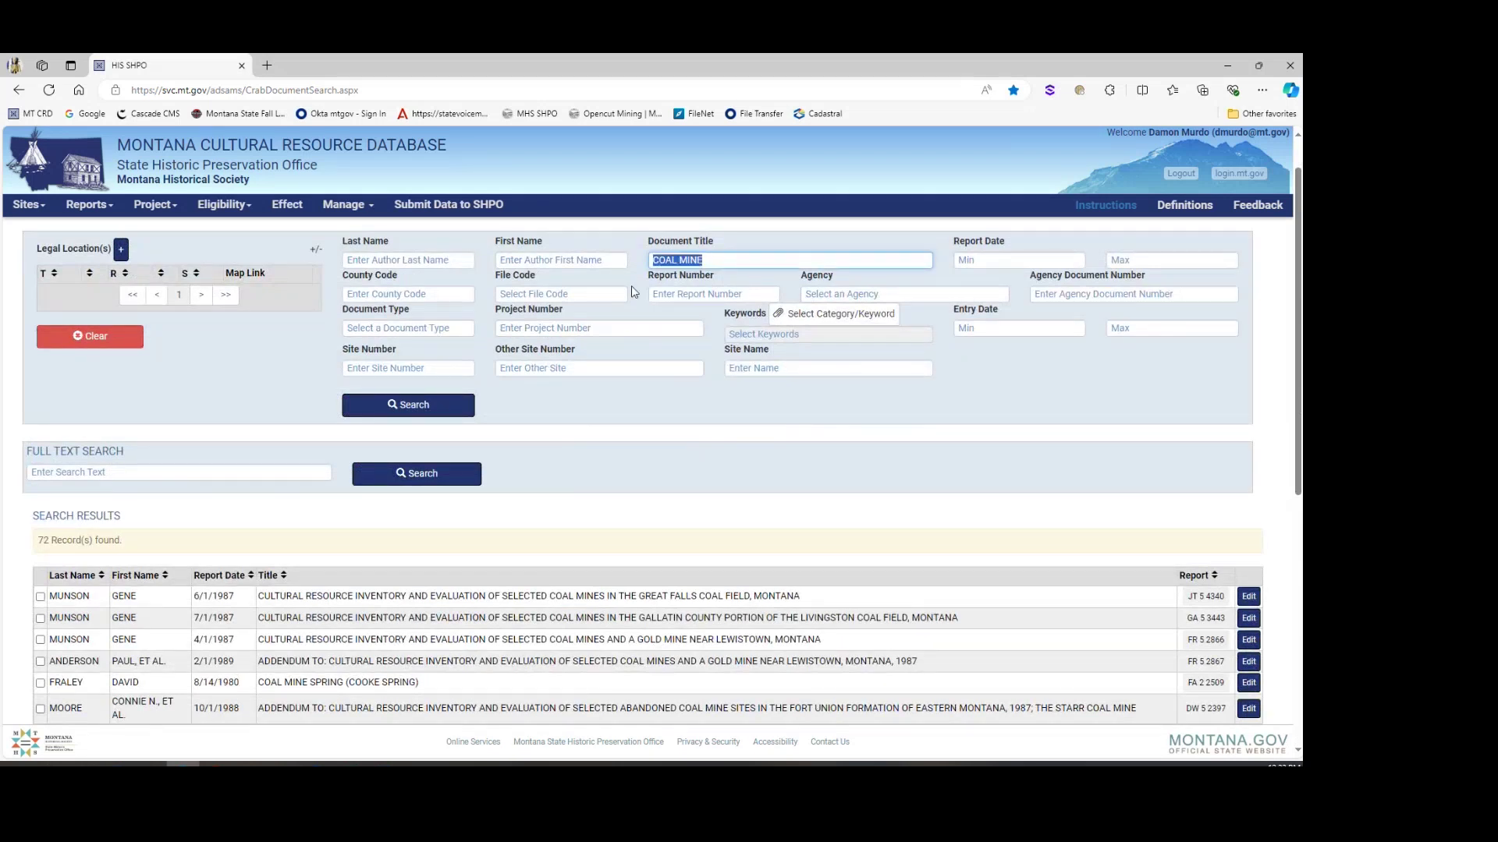
{"action": "key", "text": "BackSpace"}
Step: List reports for county code BE (2072 records) and select the BE code for removal
{"action": "left_click", "coordinate": [445, 294]}
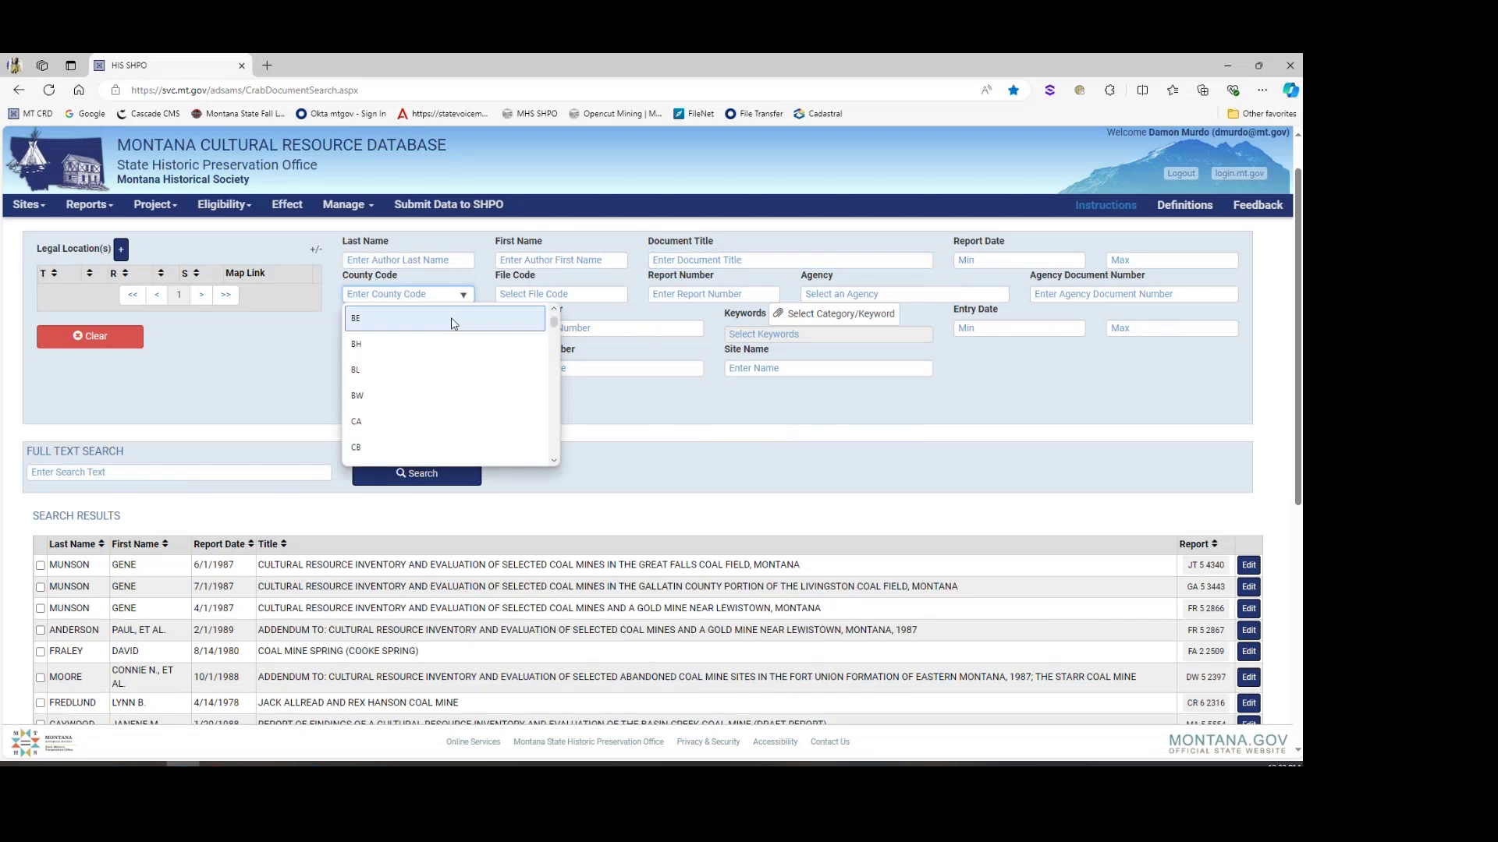
{"action": "left_click", "coordinate": [454, 322]}
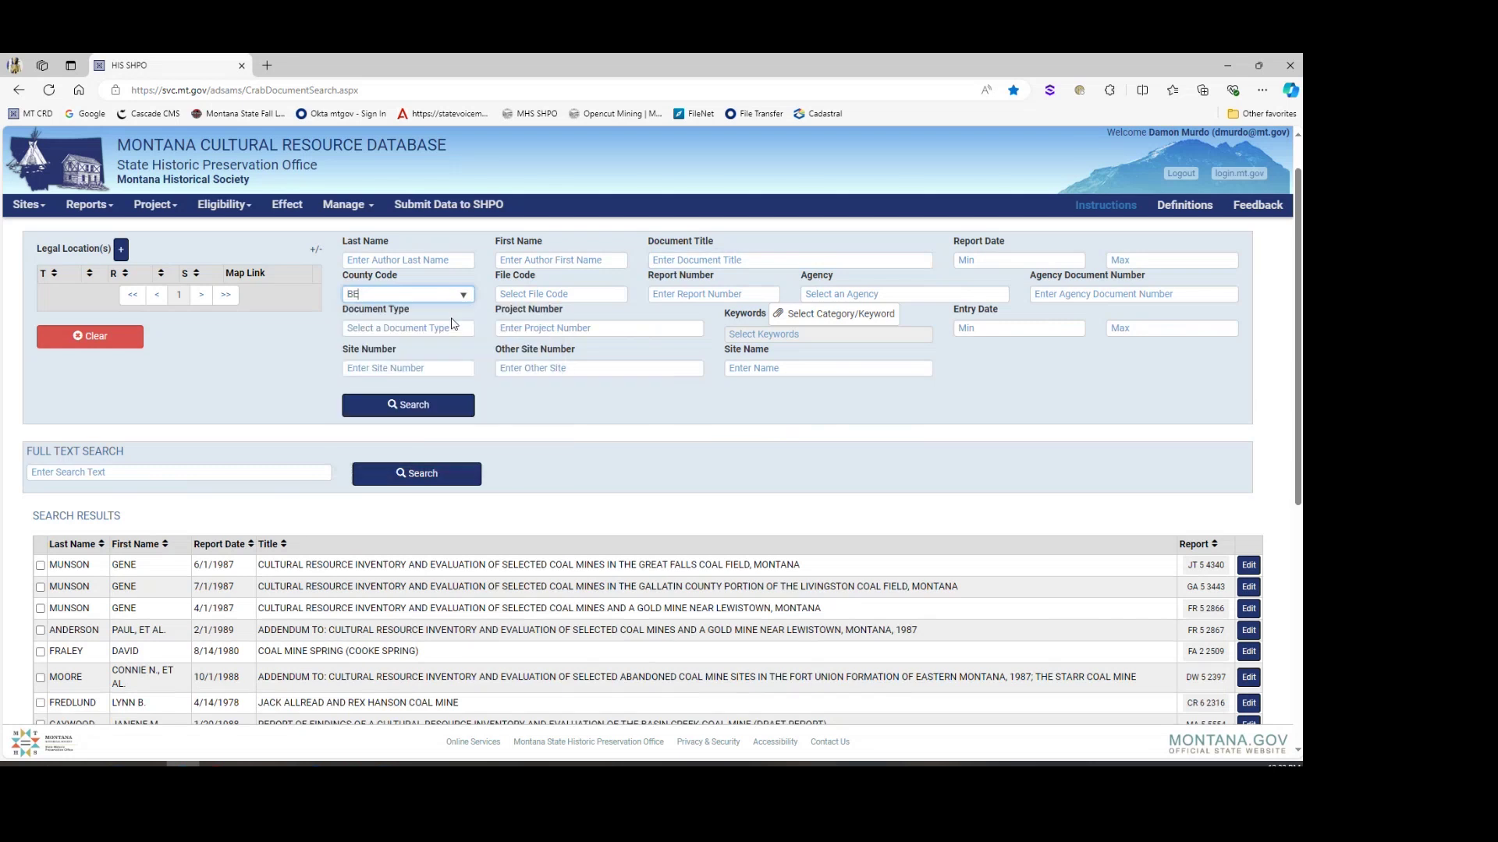
{"action": "left_click", "coordinate": [453, 406]}
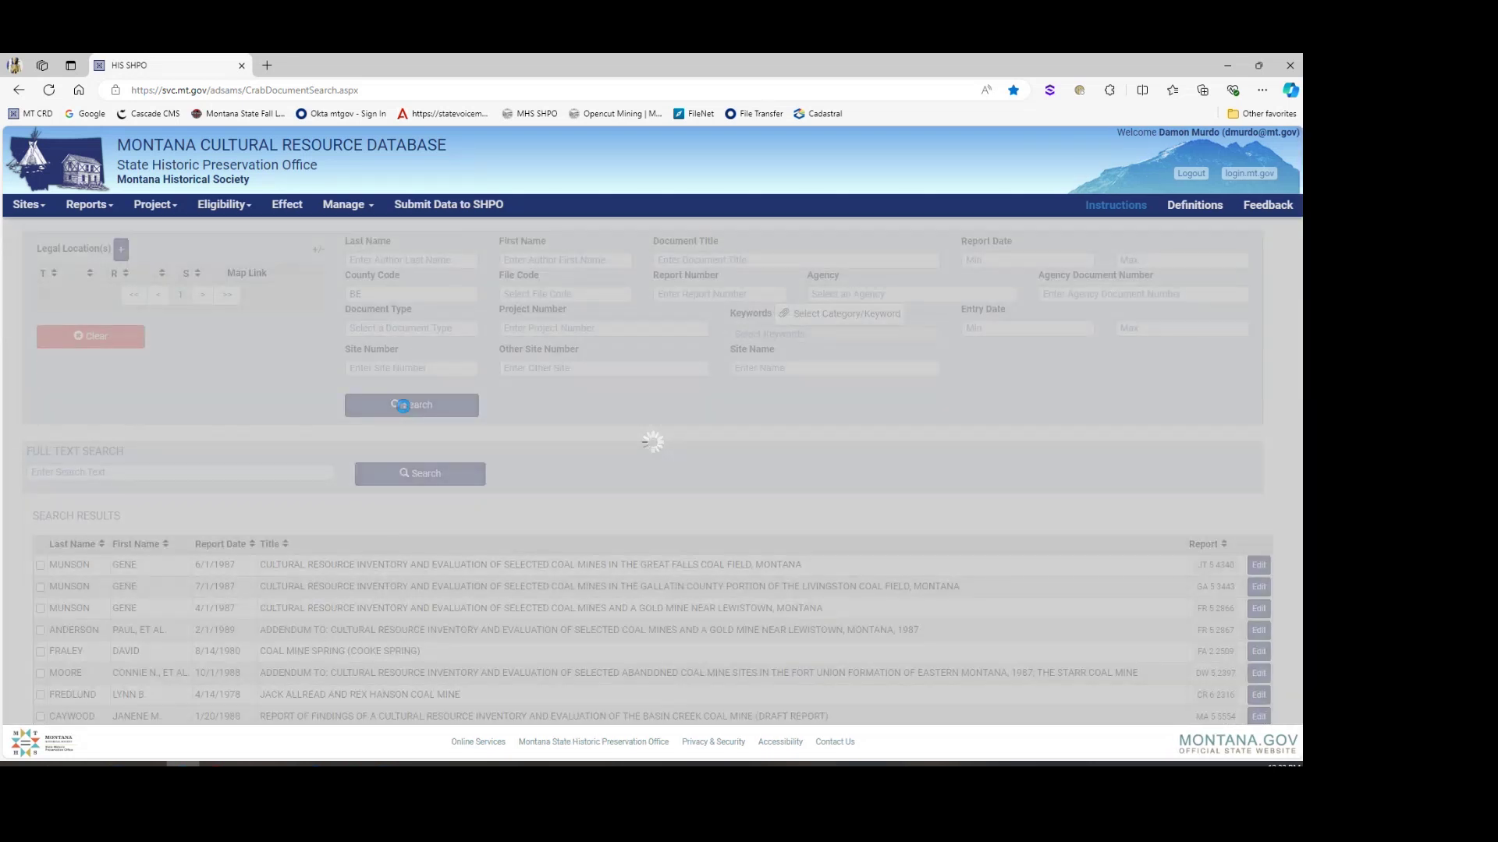
{"action": "scroll", "coordinate": [402, 409], "scroll_direction": "down", "scroll_amount": 1}
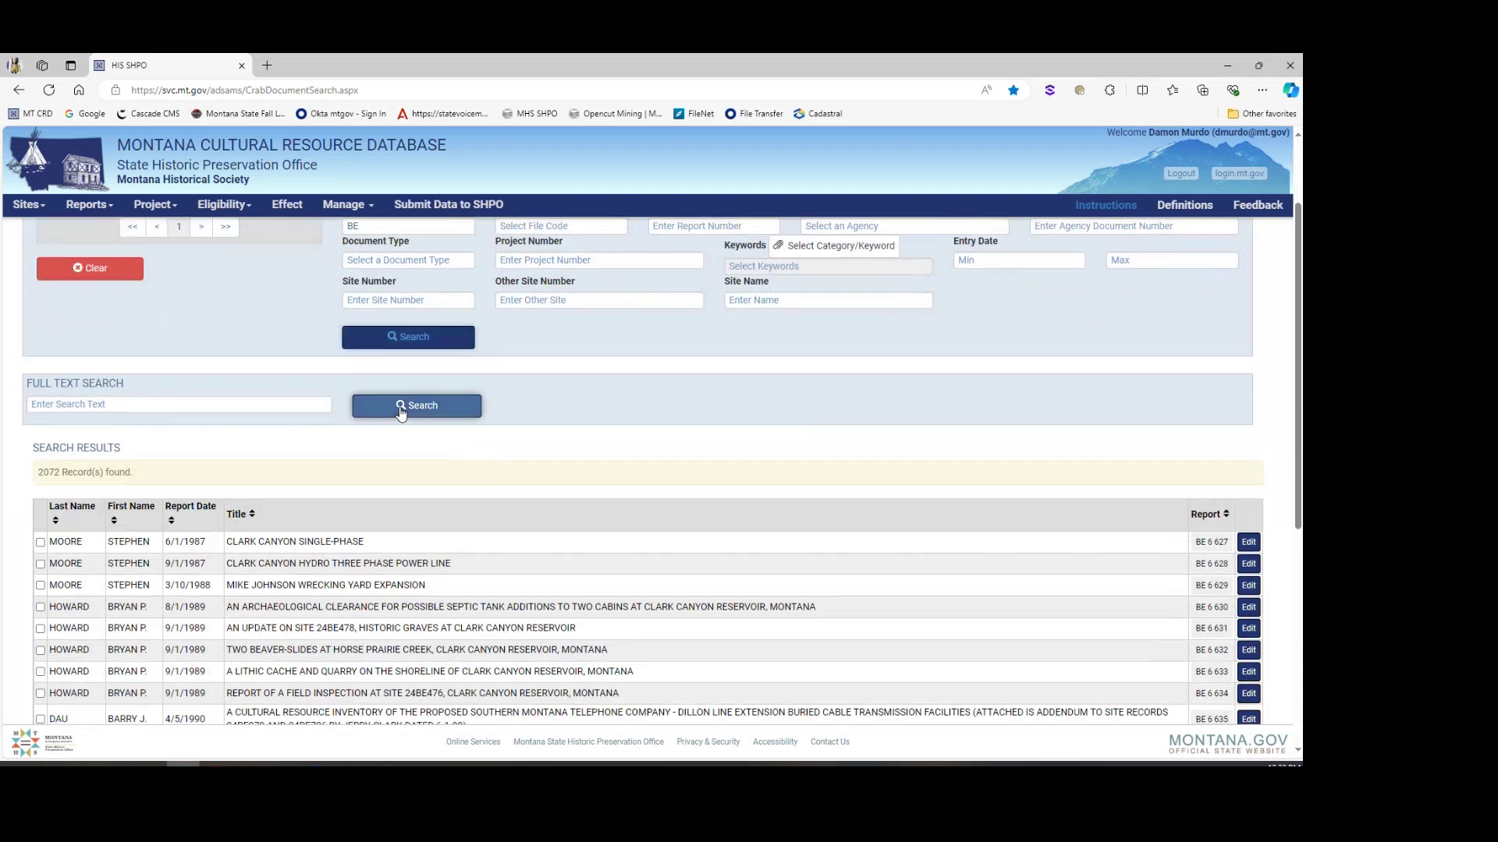
{"action": "scroll", "coordinate": [484, 459], "scroll_direction": "down", "scroll_amount": 3}
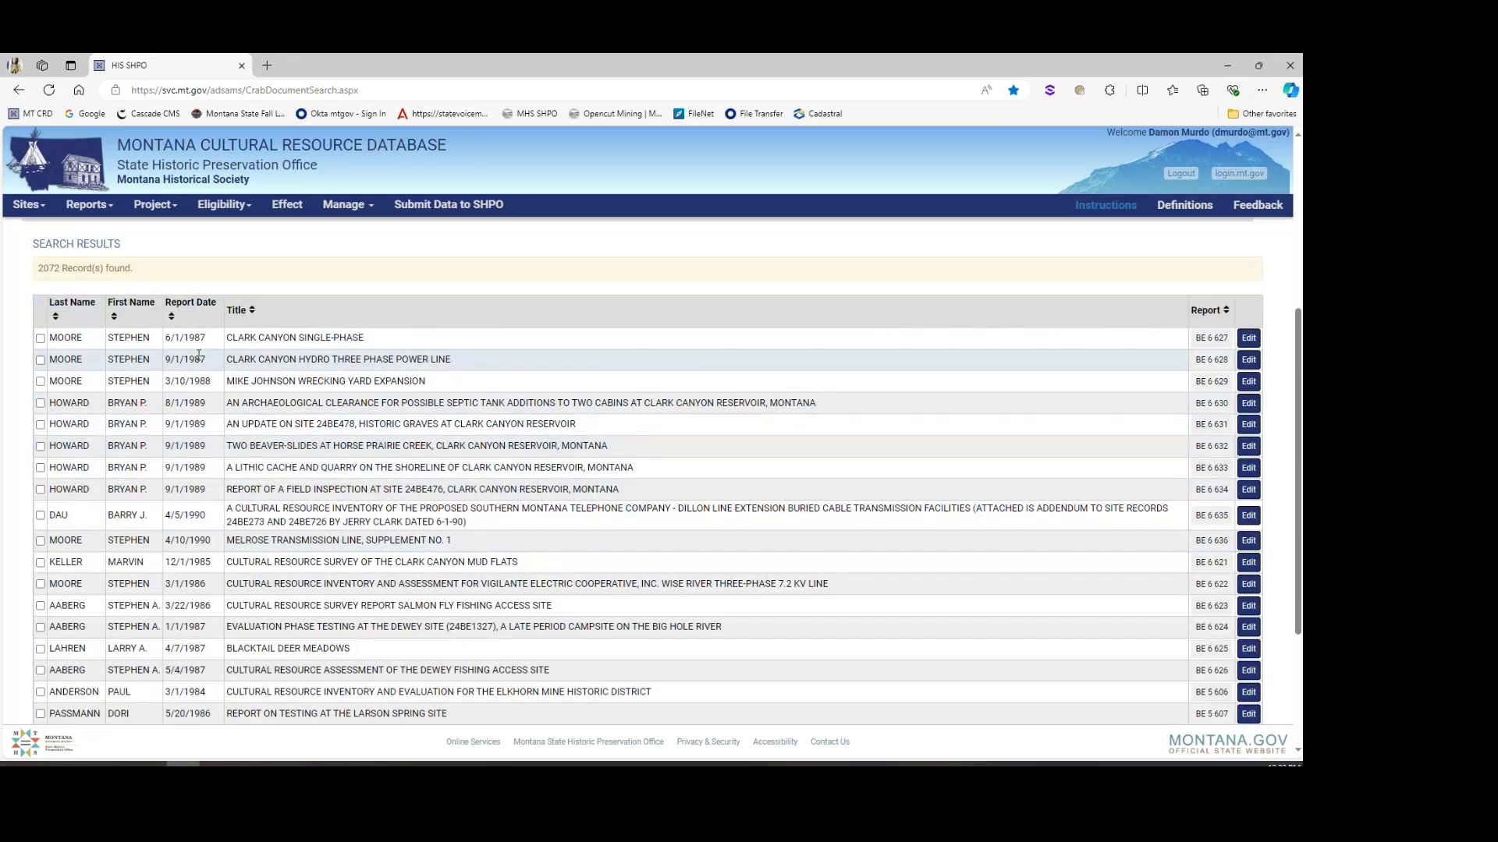
{"action": "scroll", "coordinate": [188, 356], "scroll_direction": "up", "scroll_amount": 5}
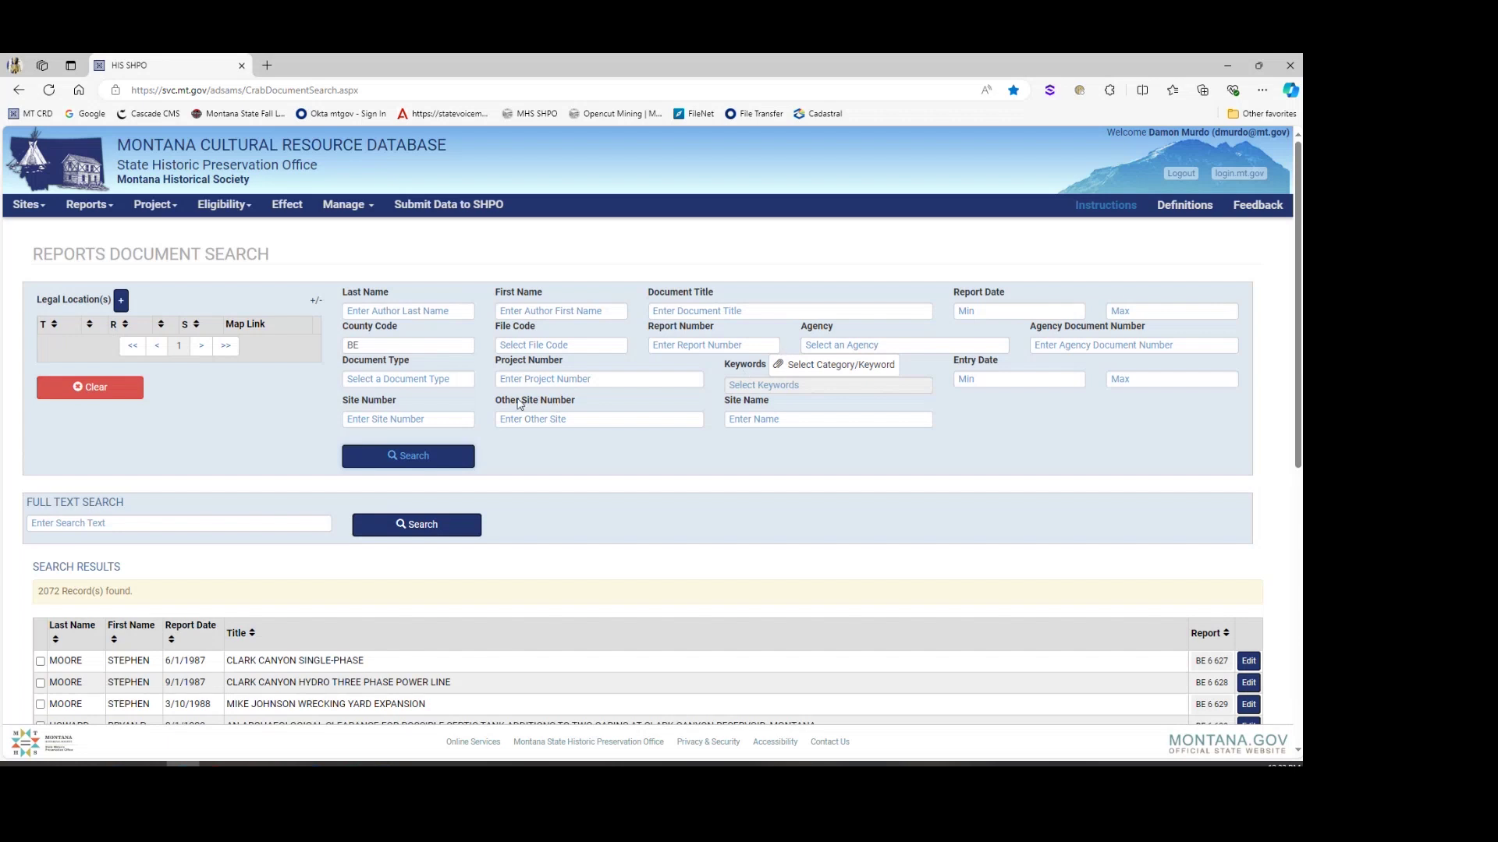
{"action": "left_click_drag", "start_coordinate": [381, 346], "coordinate": [288, 347]}
Step: Clear the county code and run a full-text report search for BANANA
{"action": "key", "text": "BackSpace"}
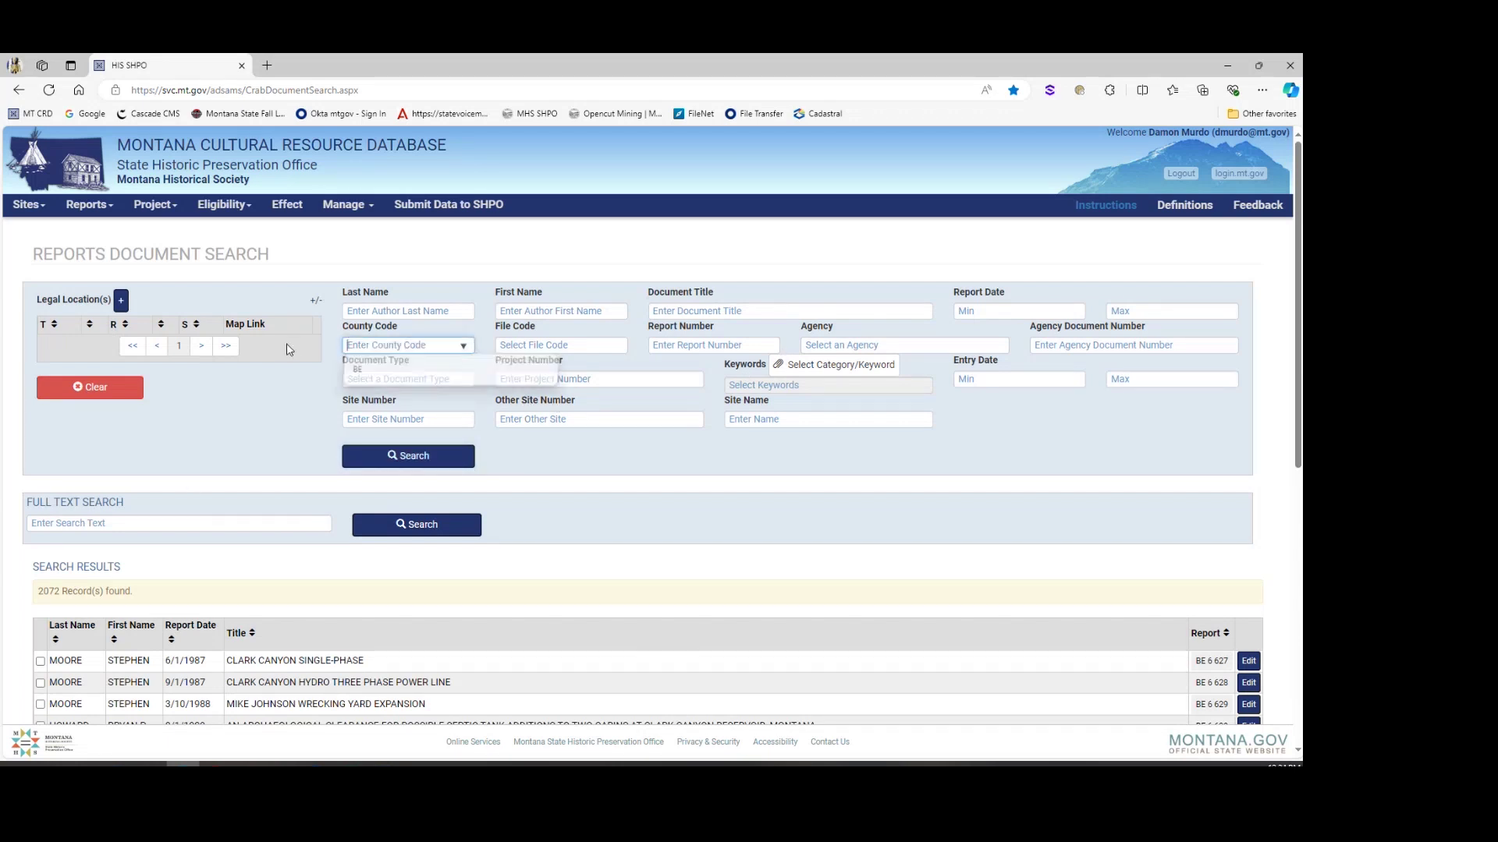
{"action": "left_click", "coordinate": [212, 523]}
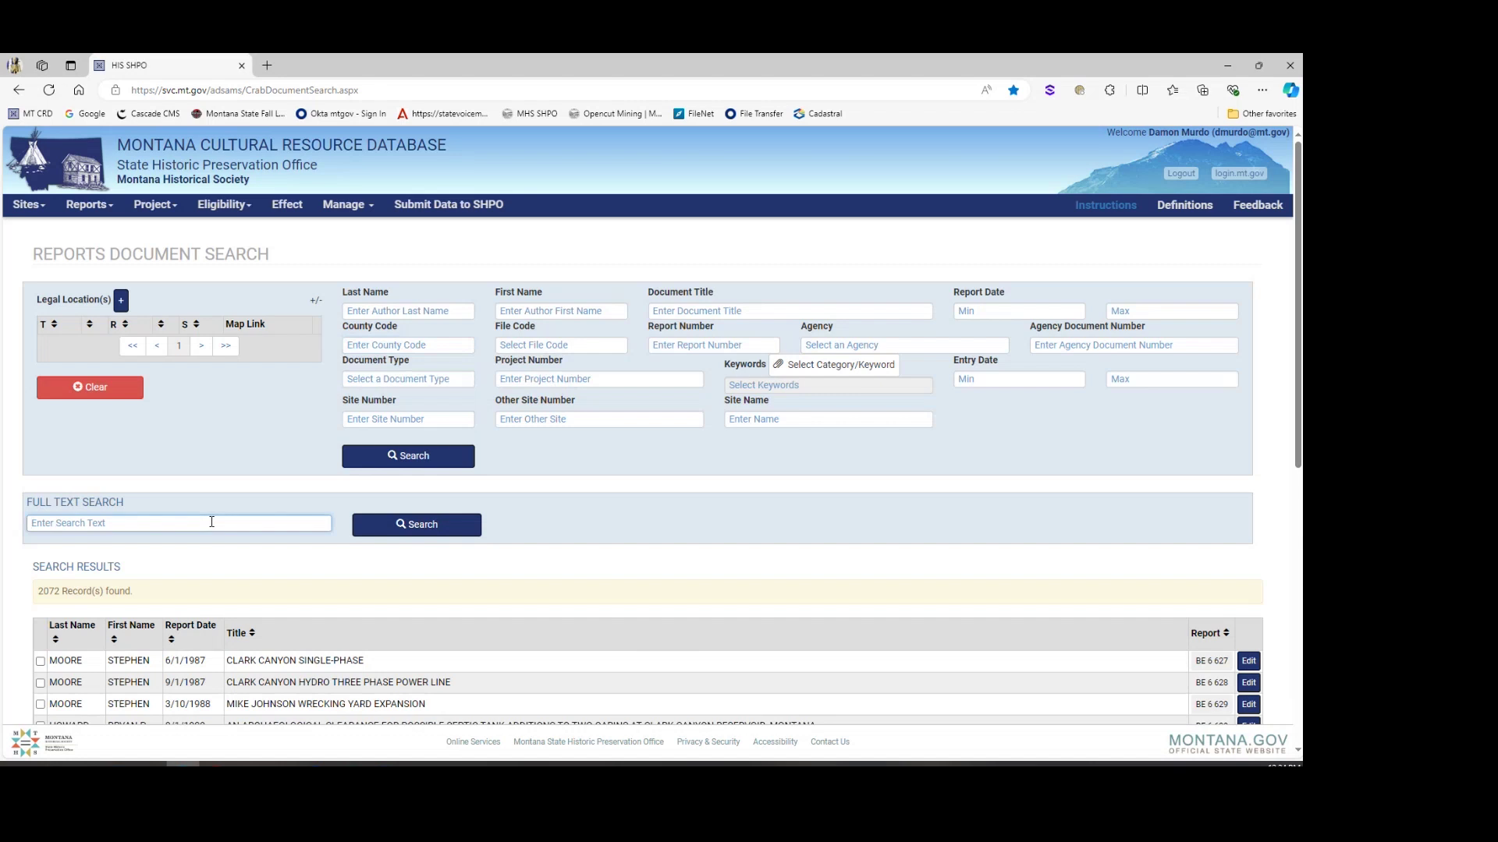
{"action": "type", "text": "BANANA"}
{"action": "left_click", "coordinate": [413, 527]}
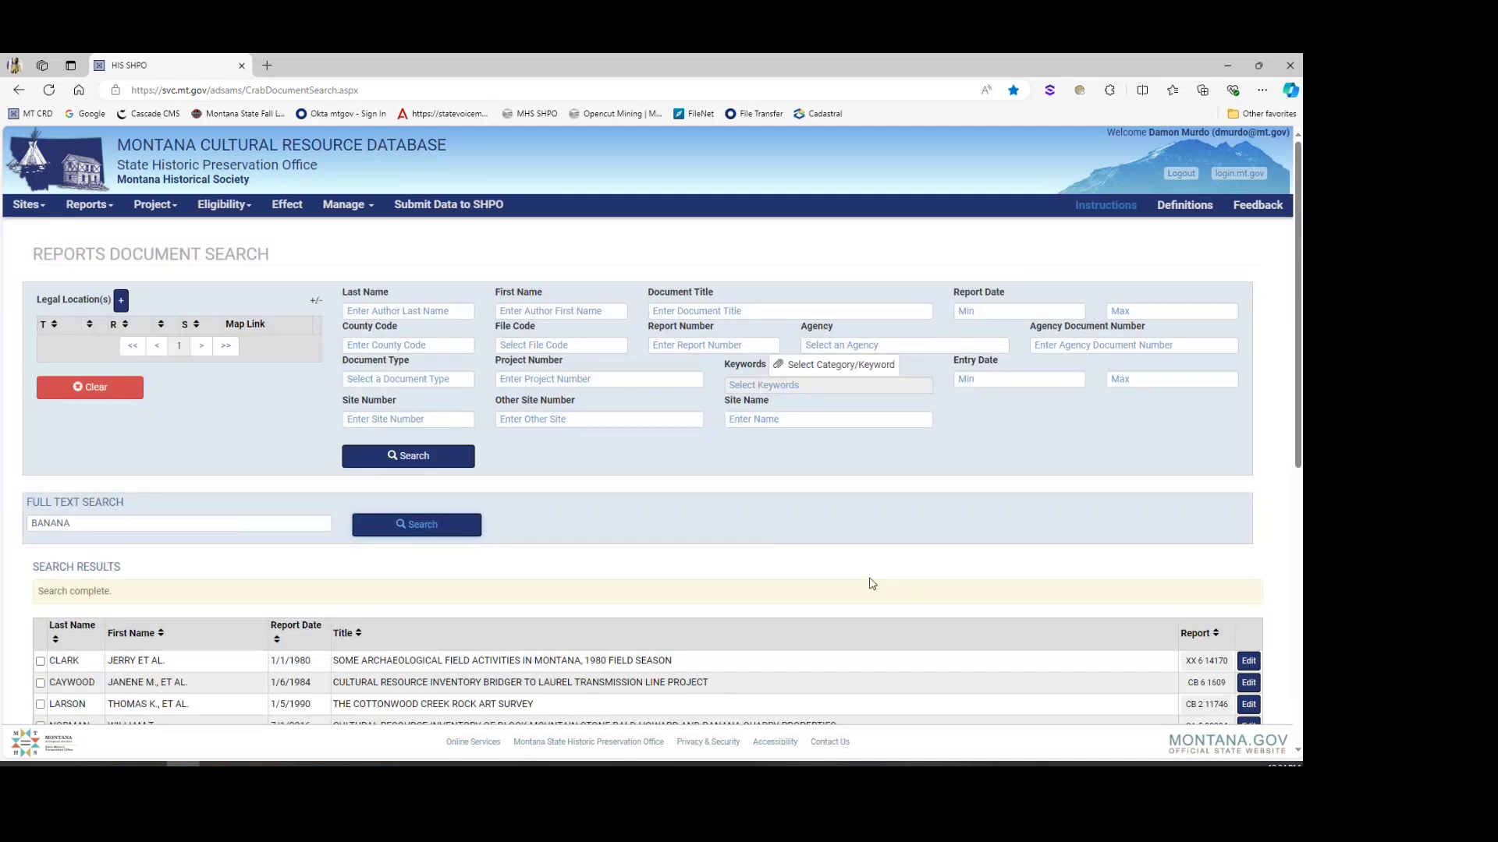
Step: Review the BANANA matches, including the Banana Quarry inventory, then return to the home page
{"action": "scroll", "coordinate": [869, 581], "scroll_direction": "down", "scroll_amount": 4}
{"action": "scroll", "coordinate": [871, 583], "scroll_direction": "down", "scroll_amount": 2}
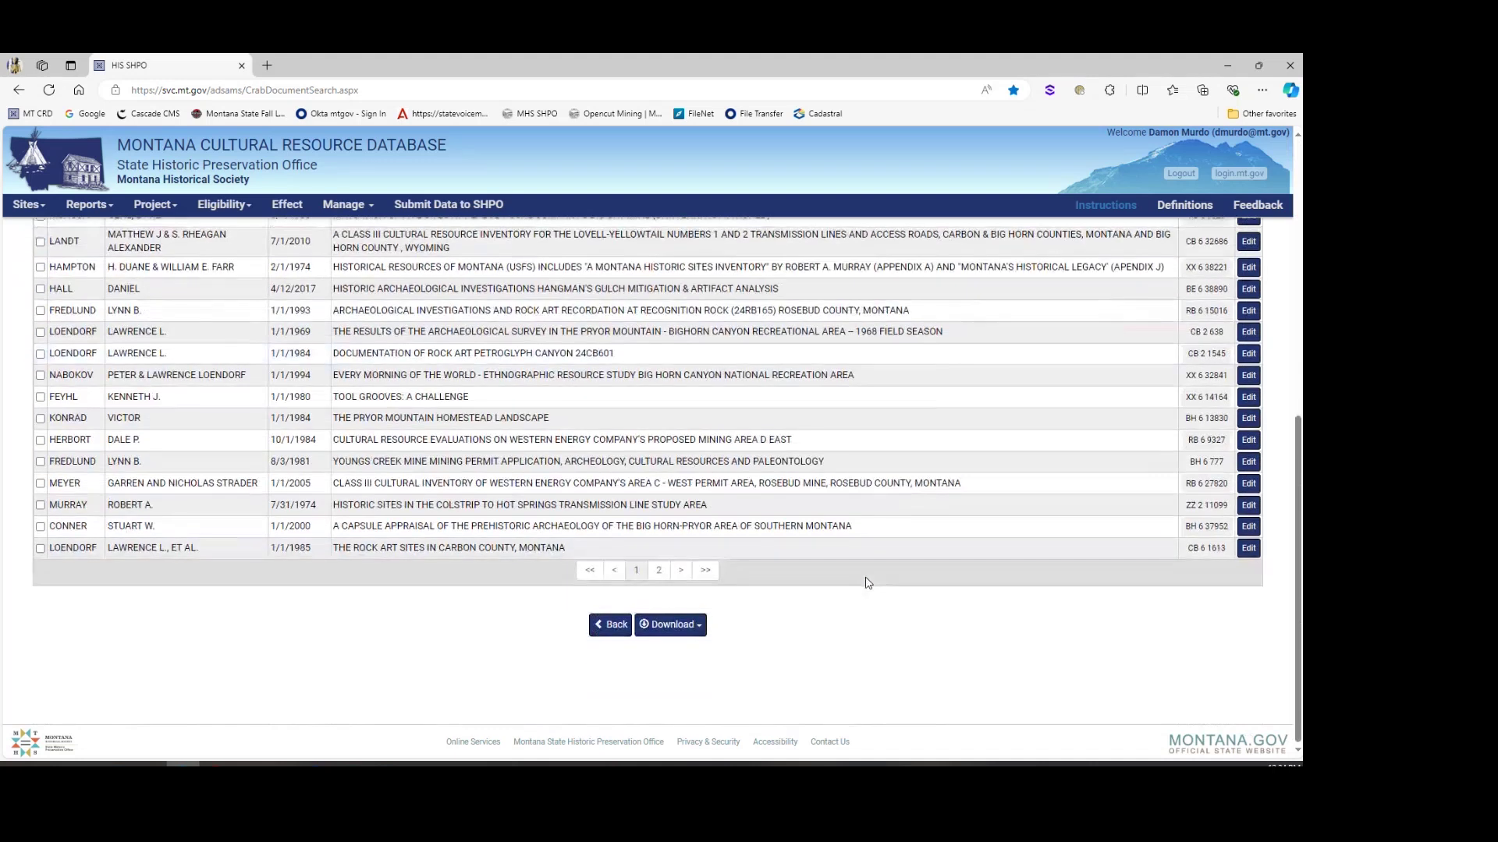
{"action": "scroll", "coordinate": [448, 324], "scroll_direction": "up", "scroll_amount": 1}
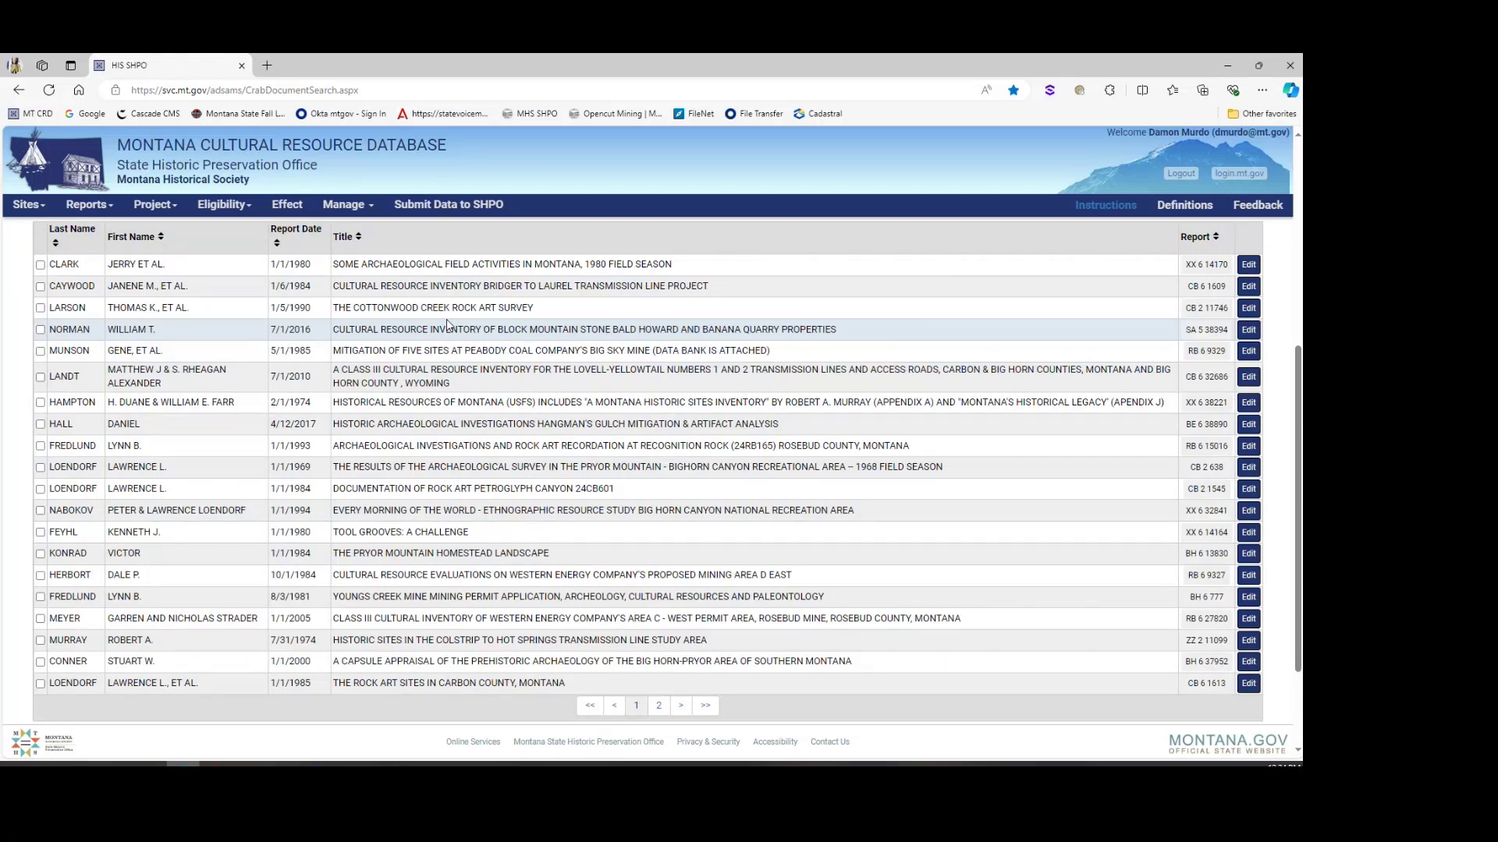
{"action": "scroll", "coordinate": [448, 324], "scroll_direction": "up", "scroll_amount": 5}
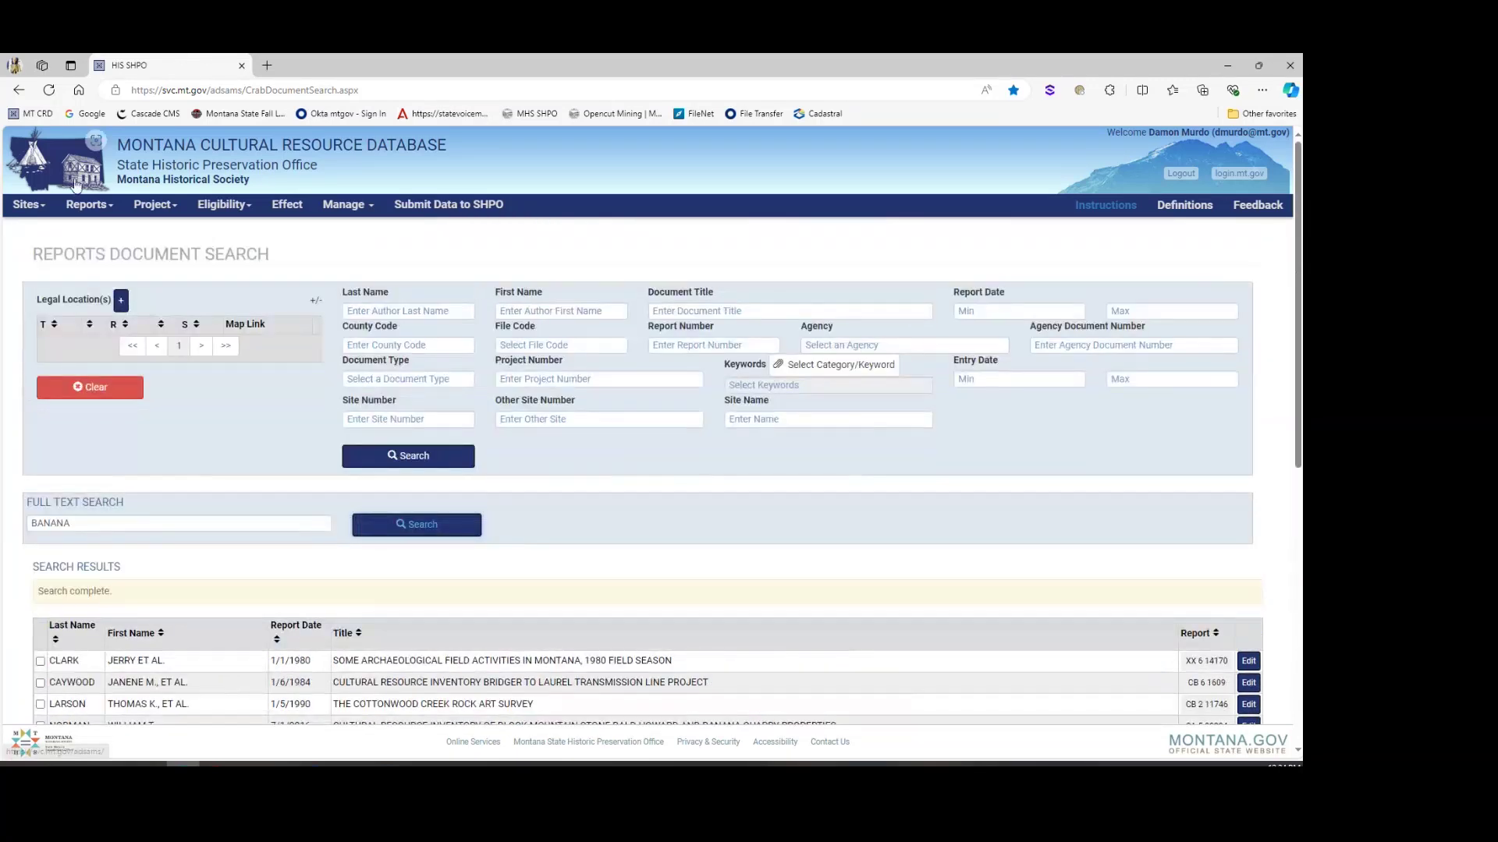
{"action": "left_click", "coordinate": [76, 184]}
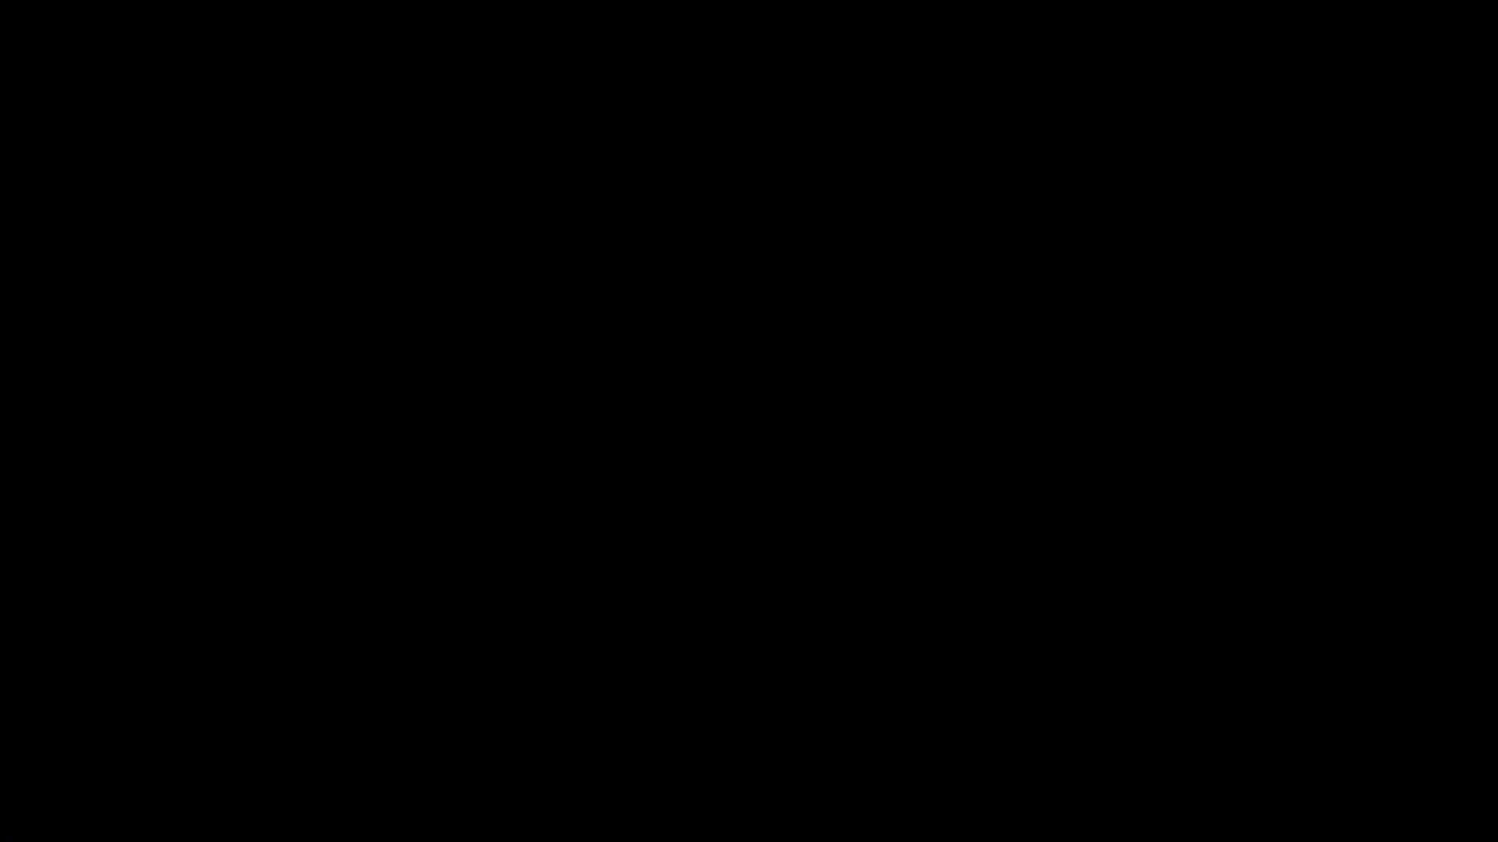